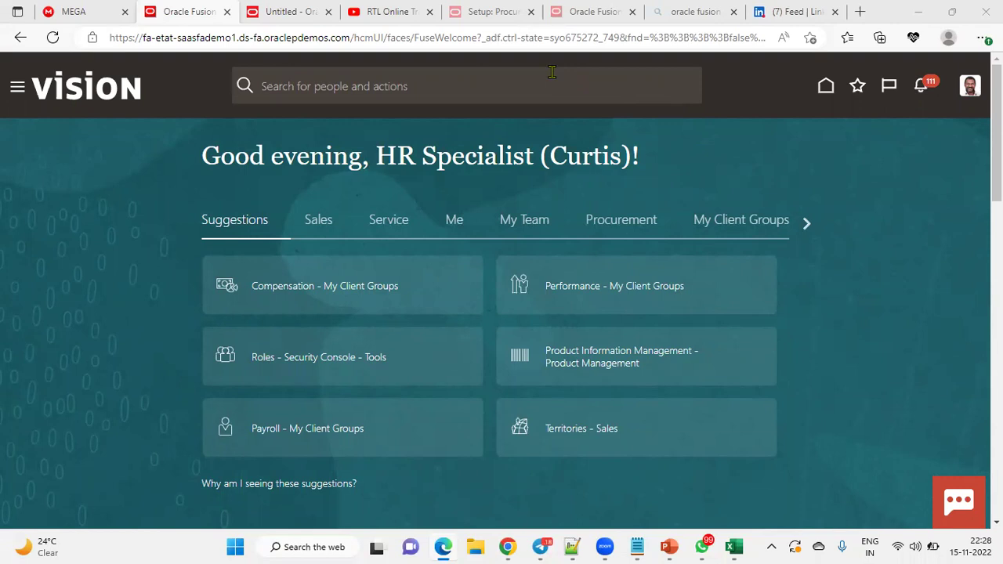
Step: Switch to the RTL Online Trainings YouTube videos tab
{"action": "left_click", "coordinate": [390, 12]}
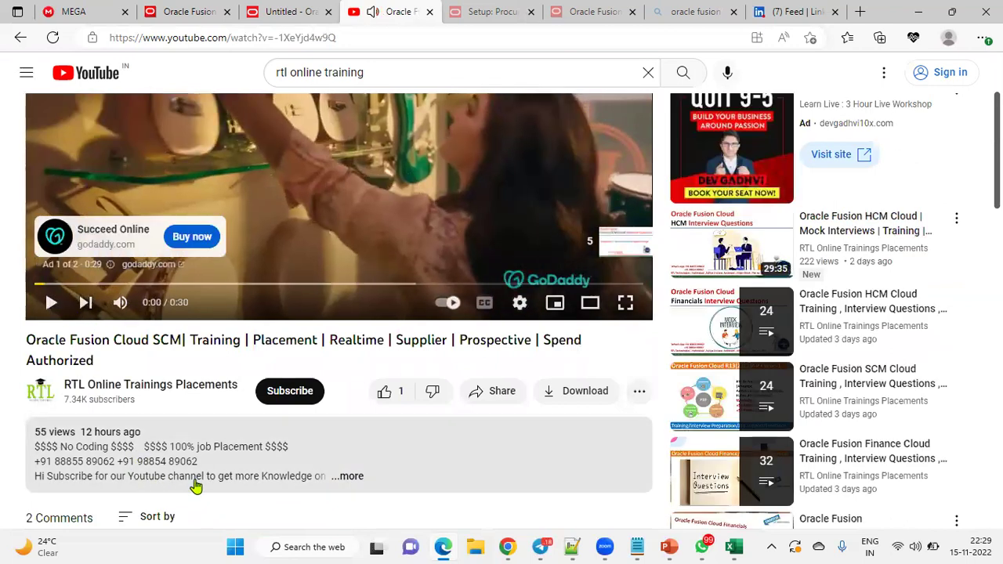
Step: Expand the training video's full description, then go back to the Oracle Fusion welcome tab
{"action": "left_click", "coordinate": [349, 477]}
{"action": "scroll", "coordinate": [197, 369], "scroll_direction": "down", "scroll_amount": 5}
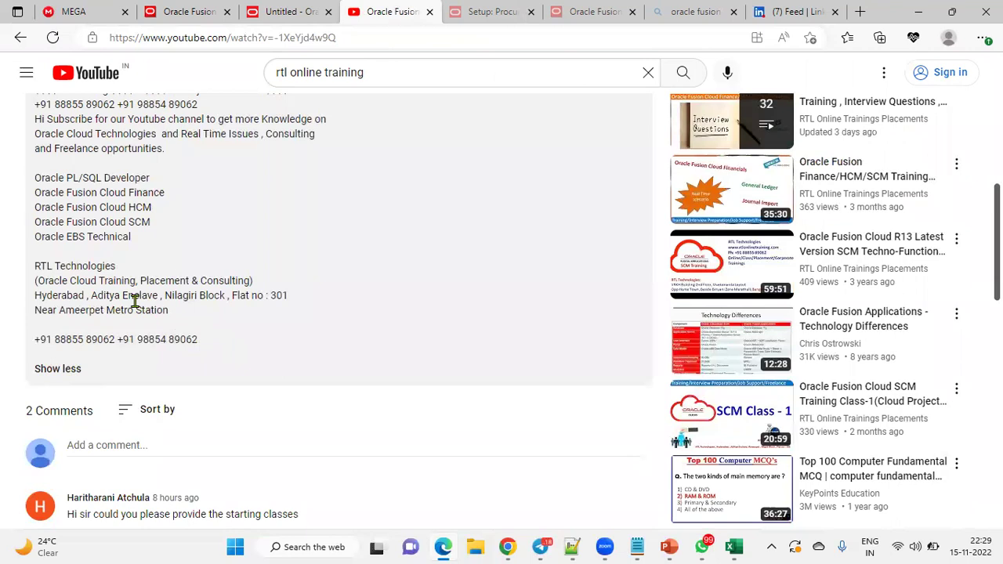
{"action": "left_click", "coordinate": [194, 16]}
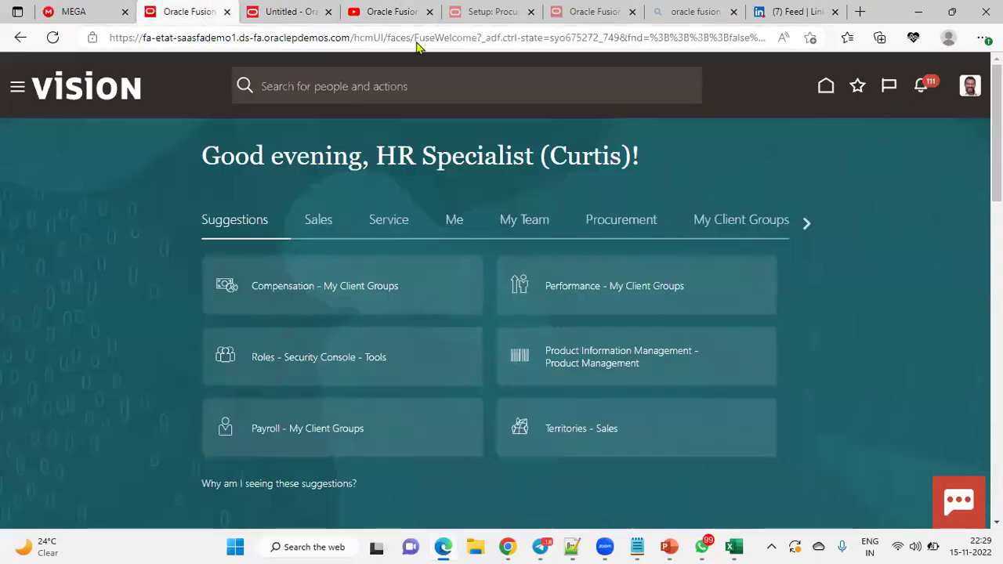
Step: Put the browser in full screen and open My Client Groups > New Person
{"action": "left_click", "coordinate": [17, 90]}
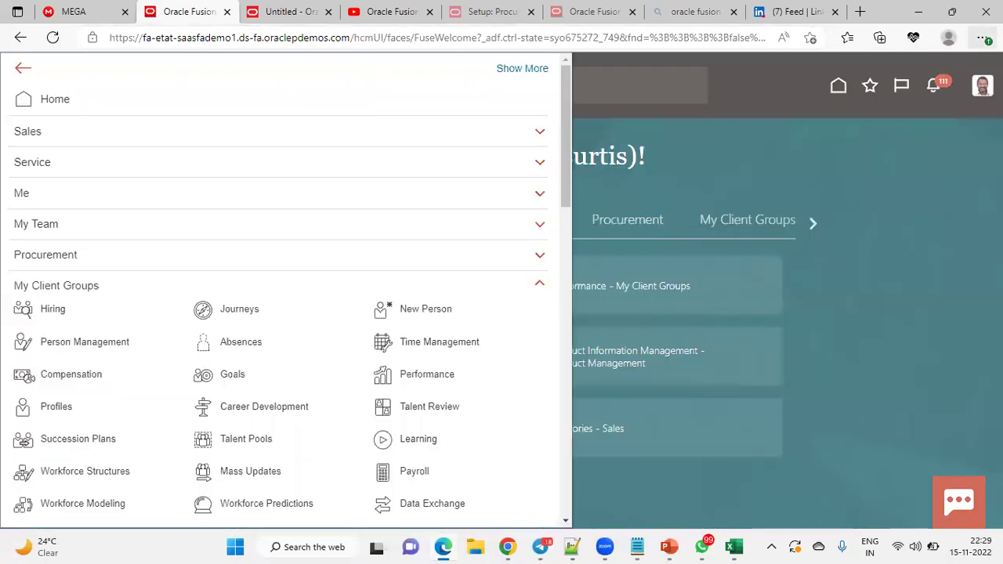
{"action": "left_click", "coordinate": [983, 37]}
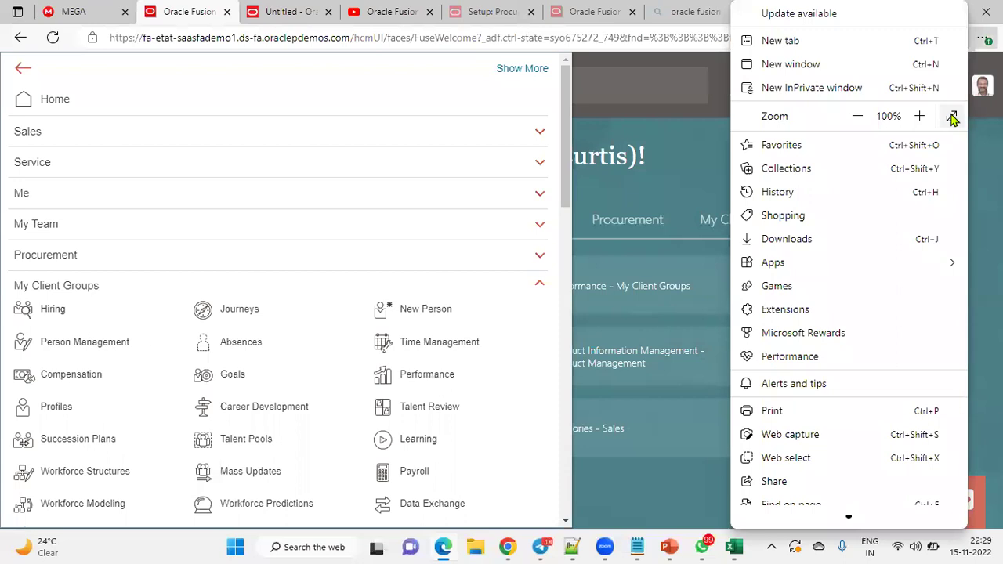
{"action": "left_click", "coordinate": [951, 115]}
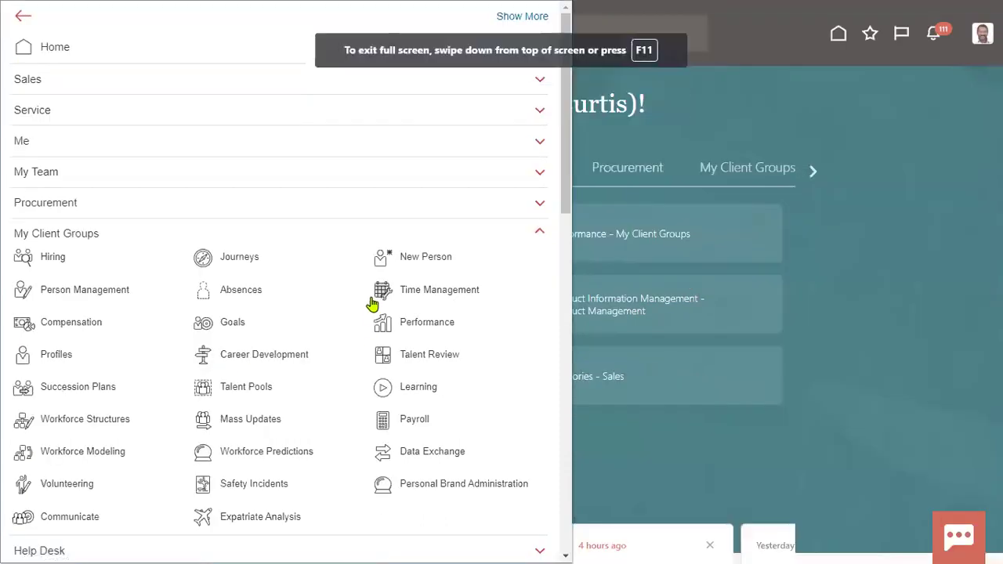
{"action": "left_click", "coordinate": [410, 259]}
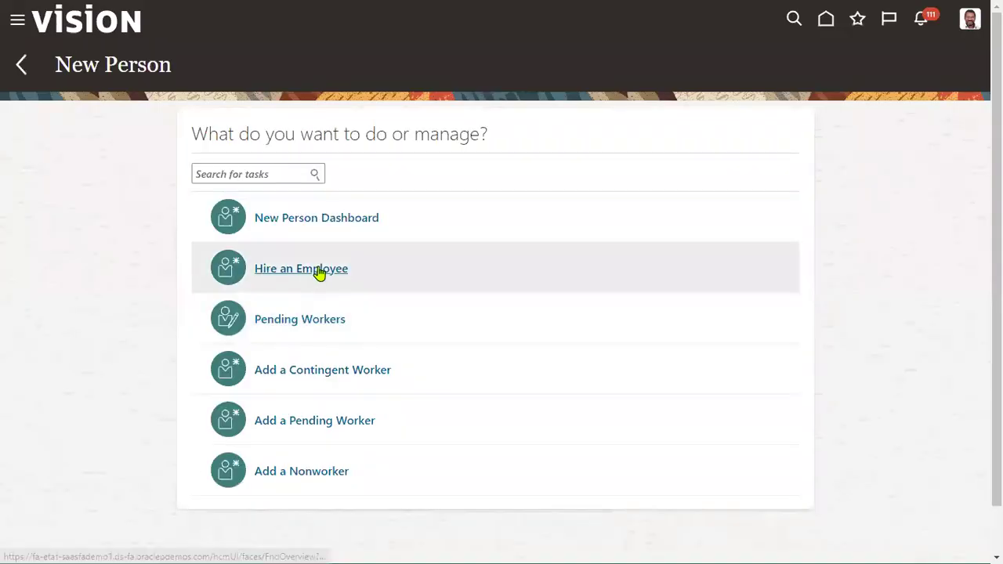
Step: Start Hire an Employee with action Hire, reason Hire to fill vacant position, legal employer US1 Legal Entity
{"action": "left_click", "coordinate": [320, 271]}
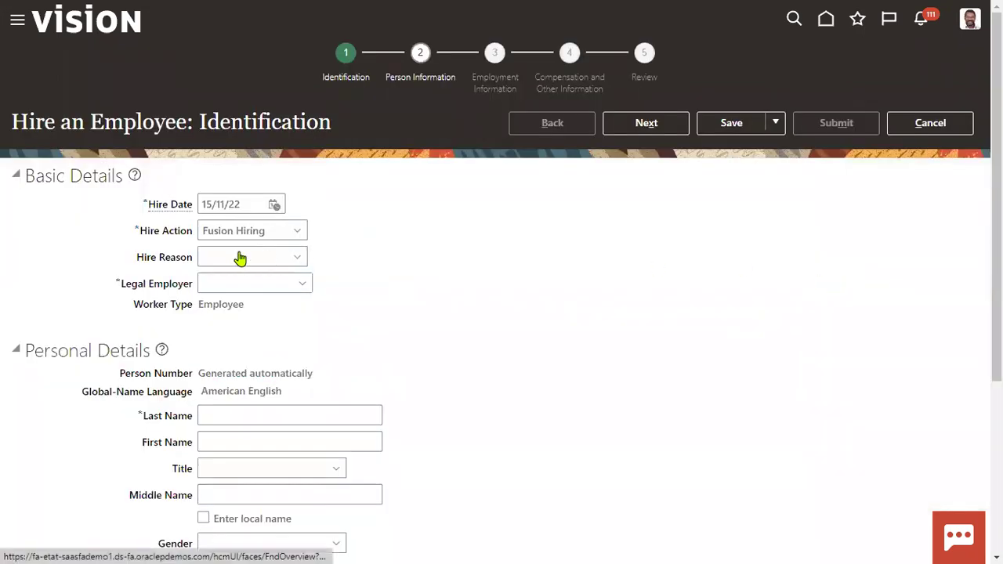
{"action": "left_click", "coordinate": [253, 230]}
{"action": "left_click", "coordinate": [271, 270]}
{"action": "left_click", "coordinate": [264, 256]}
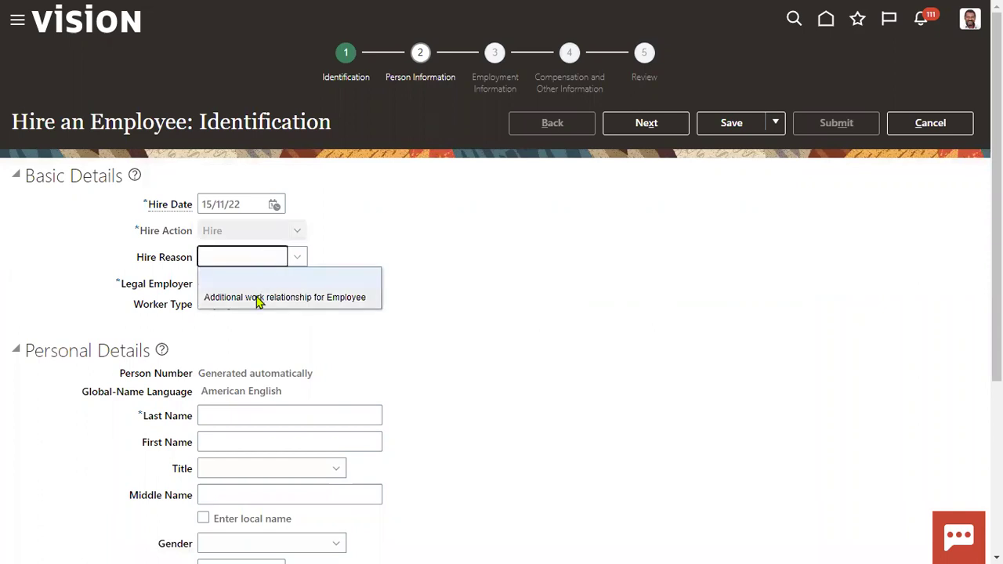
{"action": "left_click", "coordinate": [240, 260]}
{"action": "left_click", "coordinate": [253, 295]}
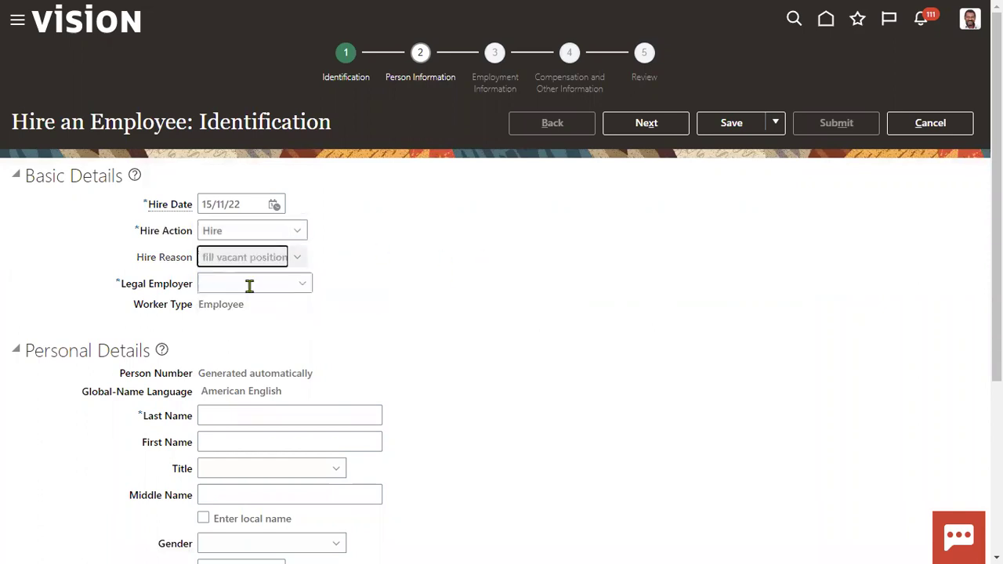
{"action": "left_click", "coordinate": [249, 283]}
{"action": "type", "text": "US1"}
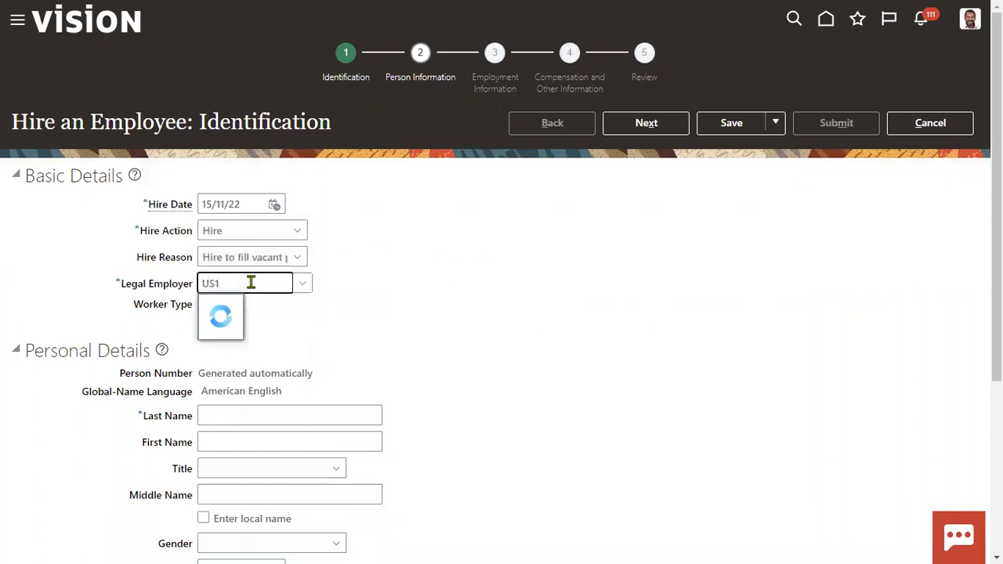
{"action": "left_click", "coordinate": [240, 311]}
Step: Fill in the employee's last name, first name, title, prefix Dr, suffix and preferred name
{"action": "scroll", "coordinate": [395, 359], "scroll_direction": "down", "scroll_amount": 2}
{"action": "left_click", "coordinate": [333, 268]}
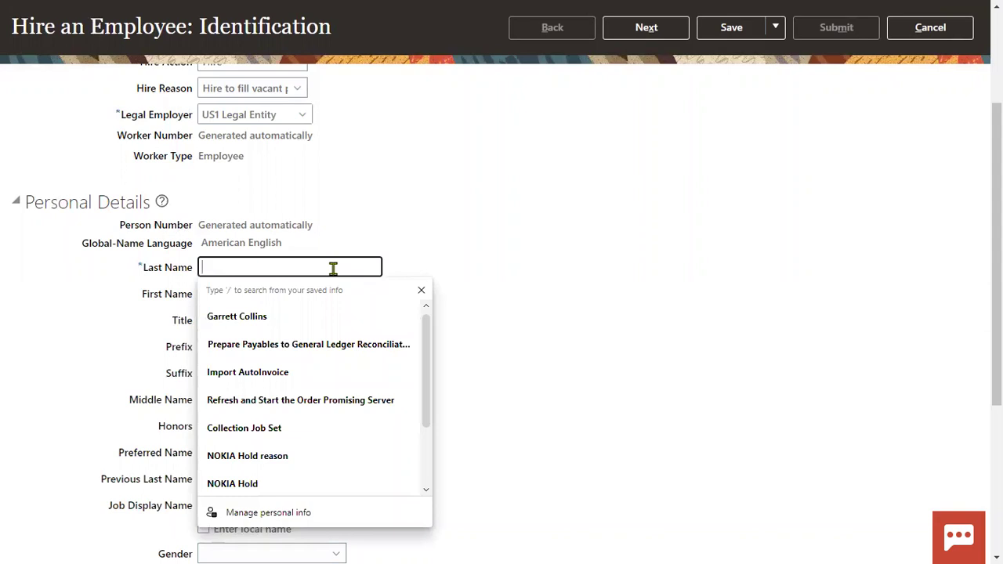
{"action": "key", "text": "Tab"}
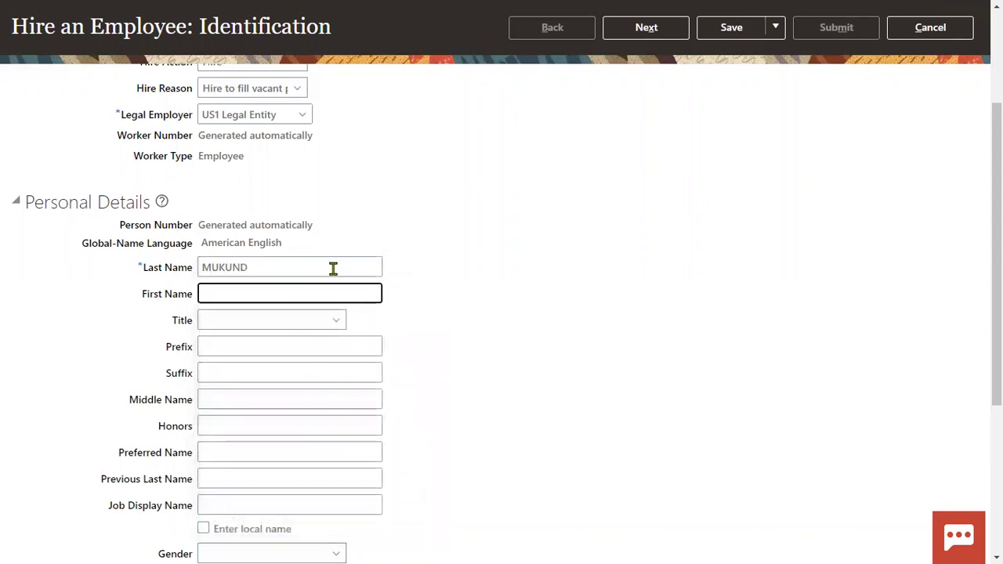
{"action": "key", "text": "Tab"}
{"action": "type", "text": "Miss"}
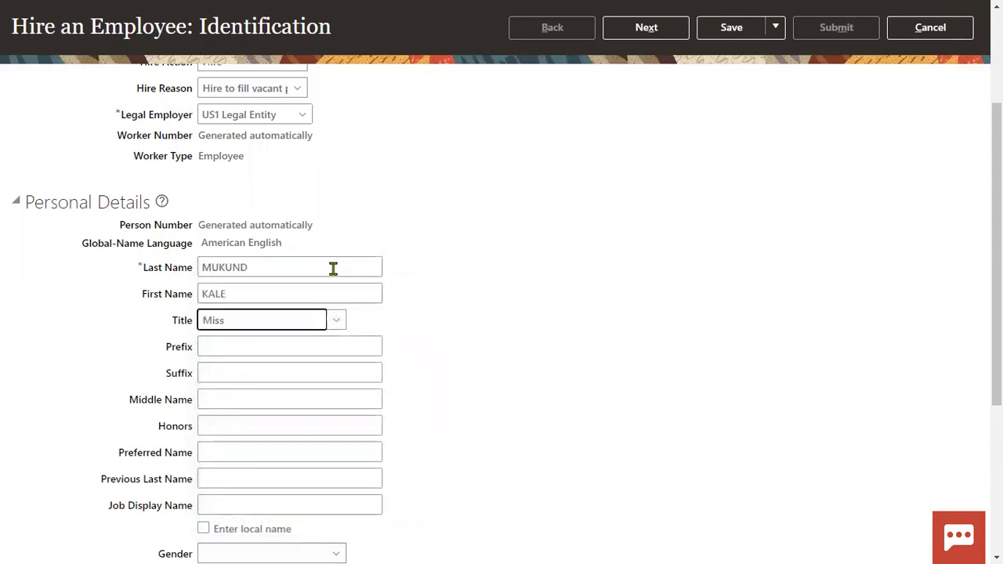
{"action": "type", "text": "m"}
{"action": "left_click", "coordinate": [286, 347]}
{"action": "type", "text": "Dr"}
{"action": "left_click", "coordinate": [287, 375]}
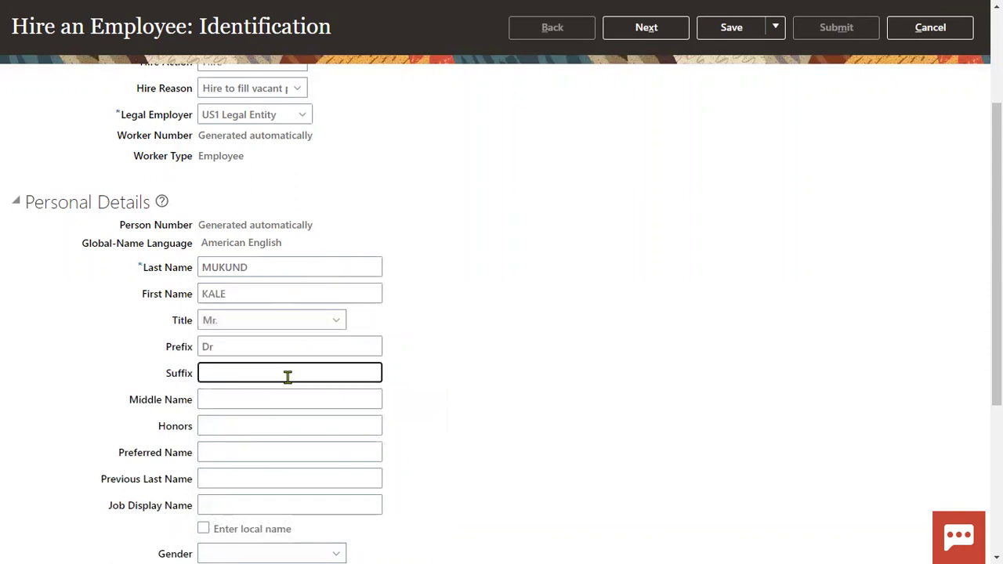
{"action": "type", "text": "Garu"}
{"action": "key", "text": "Tab"}
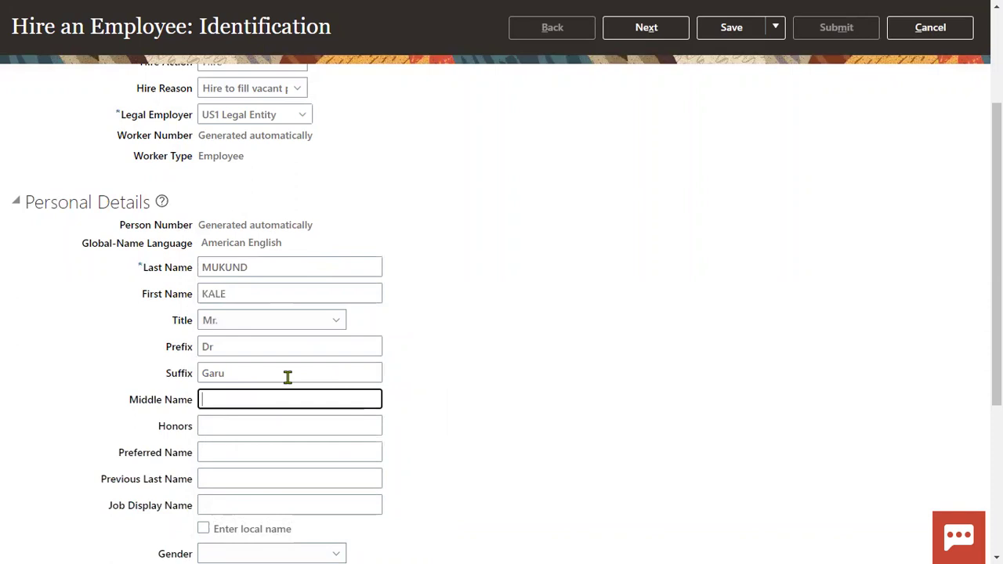
{"action": "scroll", "coordinate": [283, 377], "scroll_direction": "down", "scroll_amount": 3}
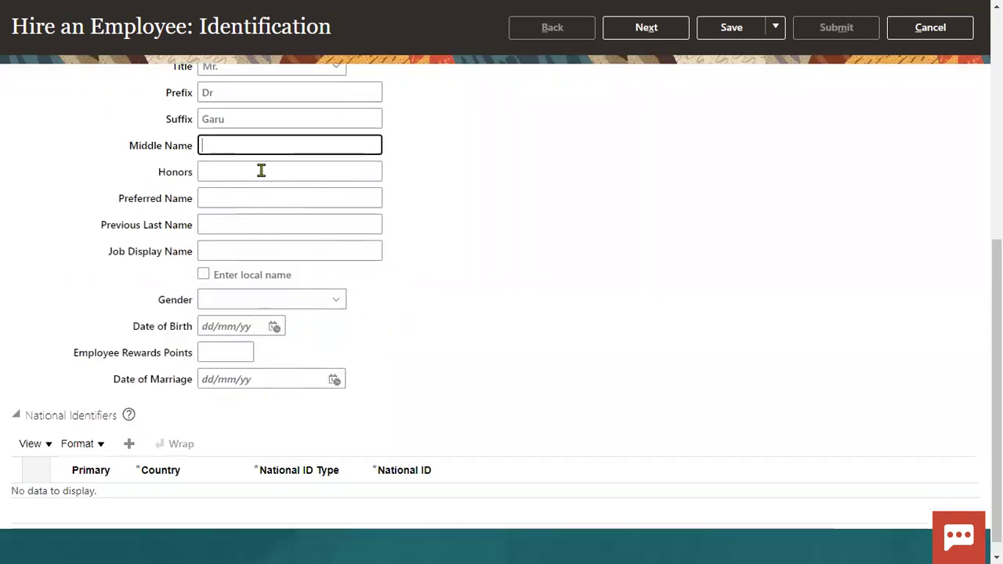
{"action": "left_click", "coordinate": [259, 195]}
{"action": "type", "text": "Kale"}
{"action": "left_click", "coordinate": [262, 251]}
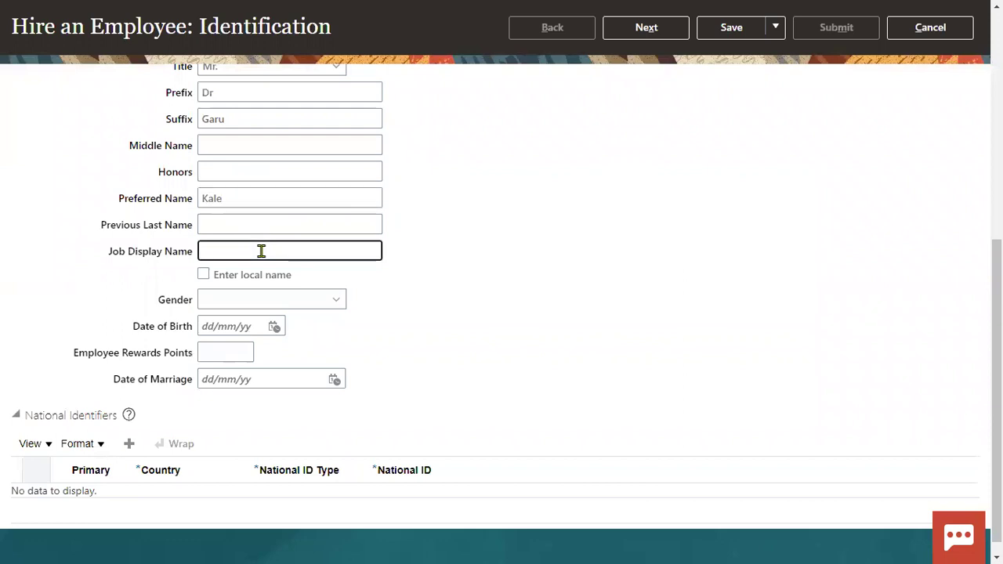
Step: Set gender Male, birth date 1/01/99, add the Social Security Number, and go to Person Information
{"action": "left_click", "coordinate": [257, 306]}
{"action": "left_click", "coordinate": [225, 361]}
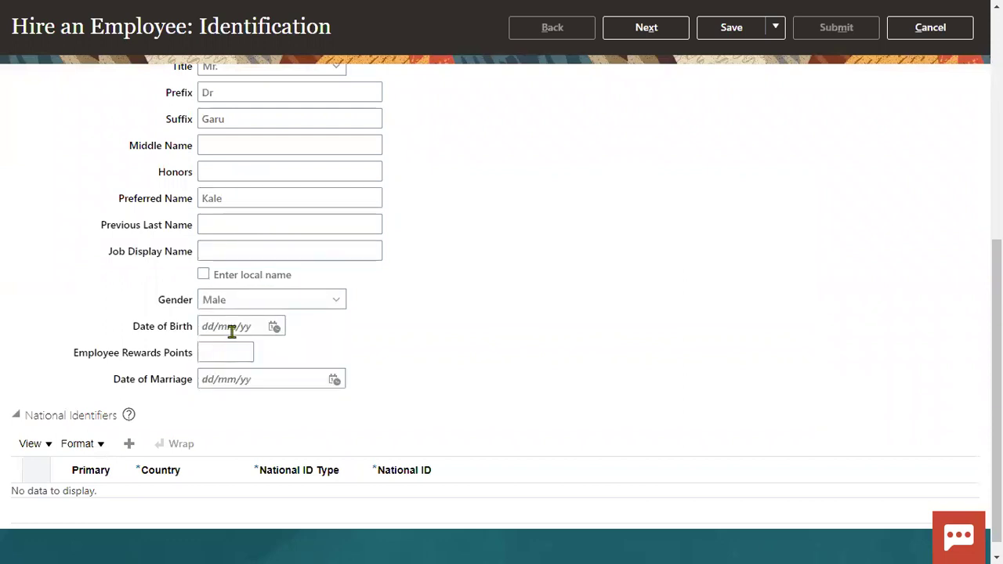
{"action": "left_click", "coordinate": [243, 326]}
{"action": "type", "text": "1/"}
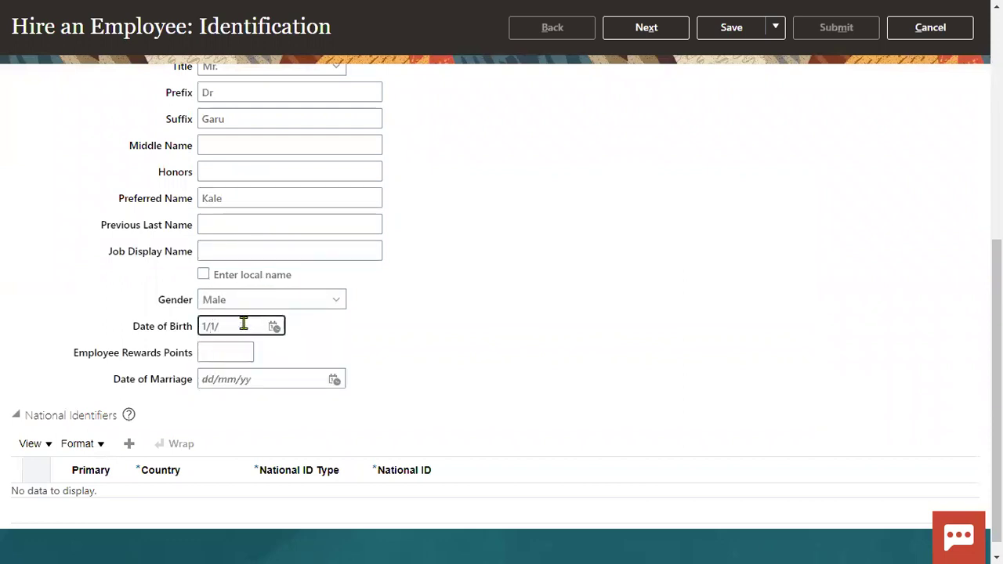
{"action": "type", "text": "01/99"}
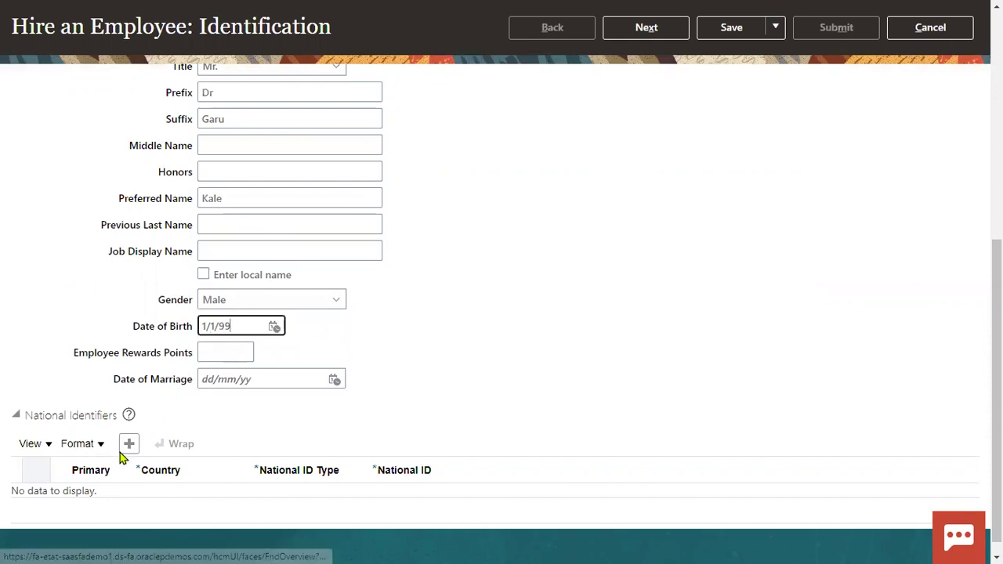
{"action": "left_click", "coordinate": [126, 457]}
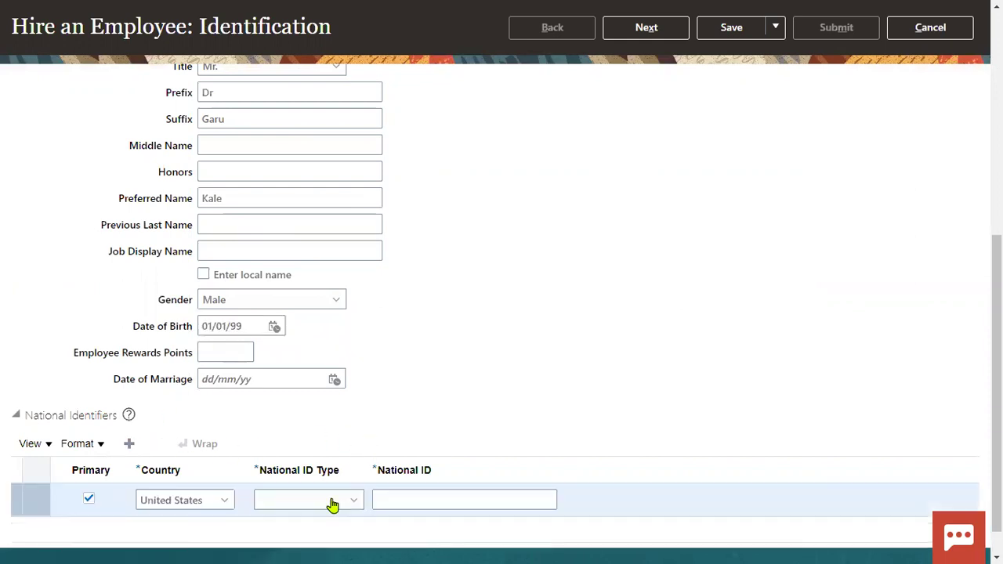
{"action": "left_click", "coordinate": [315, 500]}
{"action": "left_click", "coordinate": [316, 453]}
{"action": "left_click", "coordinate": [403, 499]}
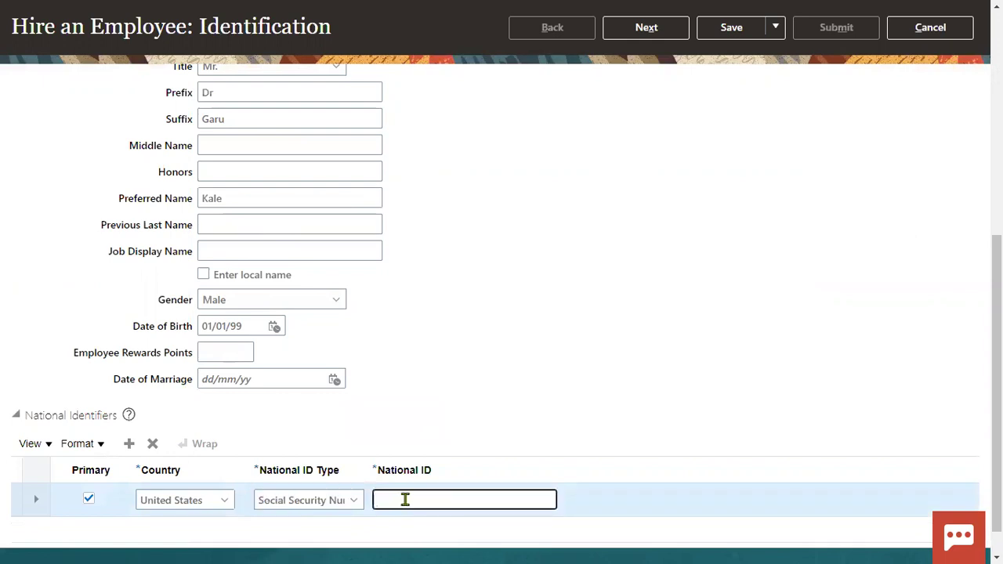
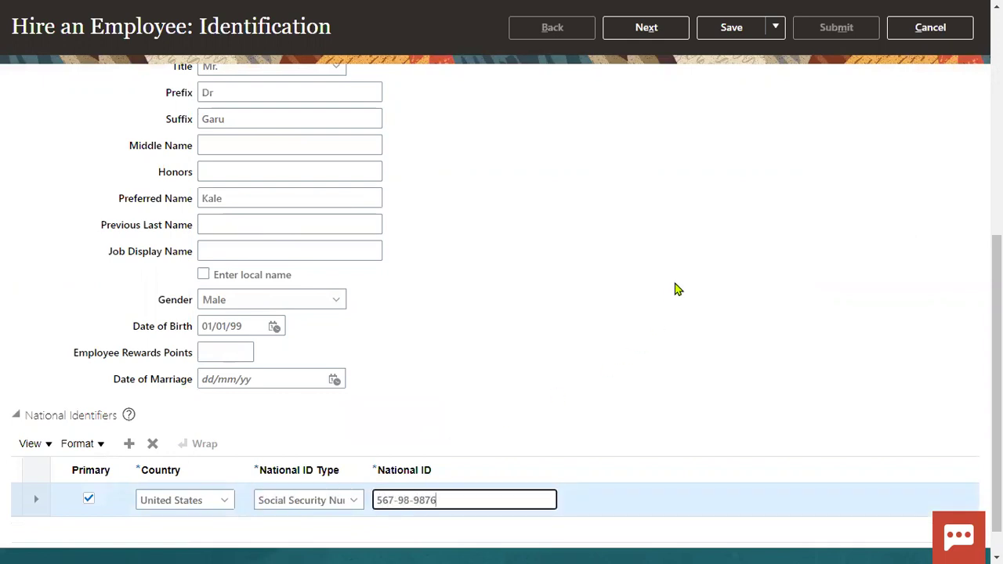
{"action": "scroll", "coordinate": [679, 275], "scroll_direction": "up", "scroll_amount": 6}
{"action": "left_click", "coordinate": [659, 127]}
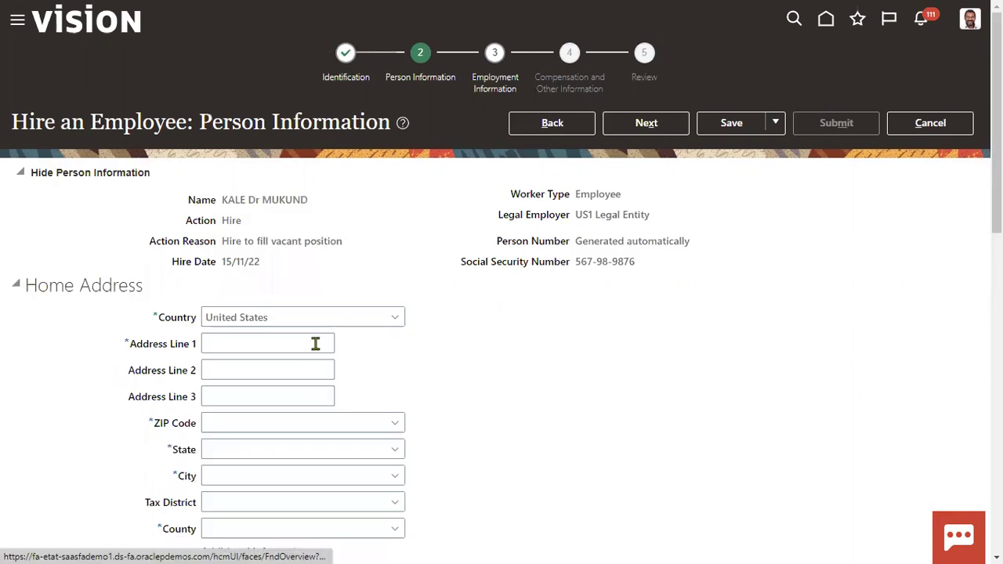
Step: Fill the home address from the saved suggestion plus its ZIP code, then go to Employment Information
{"action": "left_click", "coordinate": [314, 342]}
{"action": "left_click", "coordinate": [279, 385]}
{"action": "scroll", "coordinate": [307, 414], "scroll_direction": "down", "scroll_amount": 3}
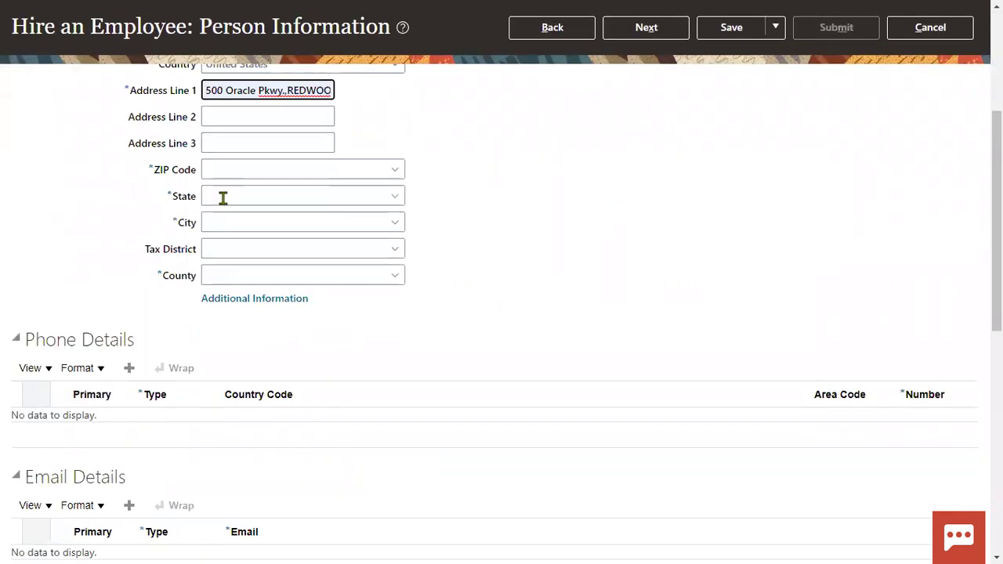
{"action": "left_click", "coordinate": [231, 171]}
{"action": "type", "text": "12200"}
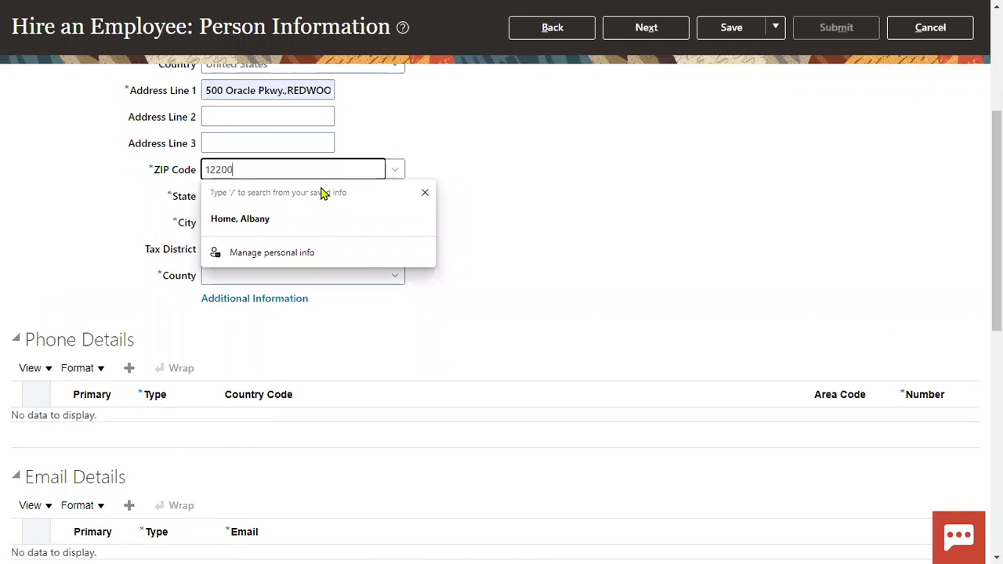
{"action": "key", "text": "Tab"}
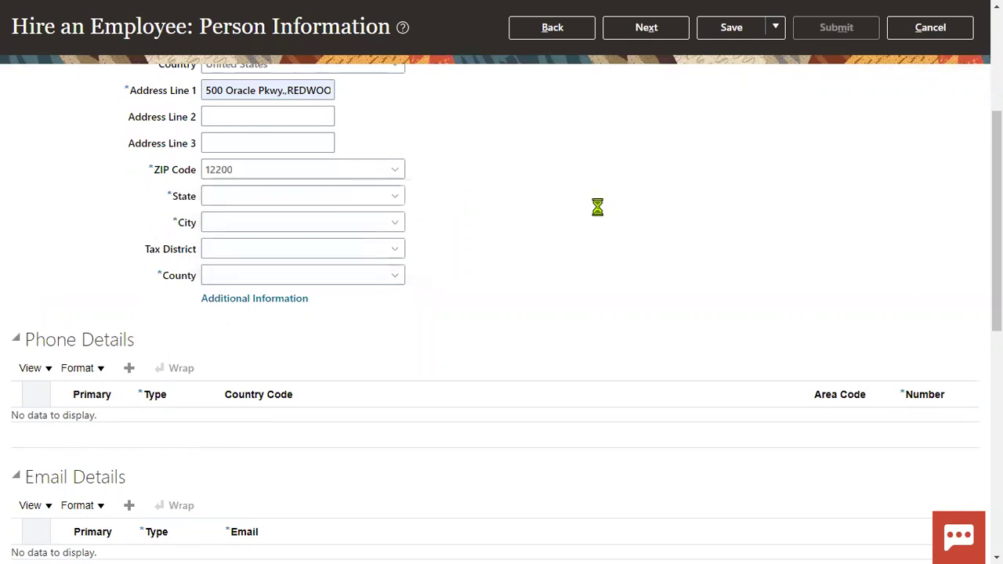
{"action": "left_click", "coordinate": [674, 35]}
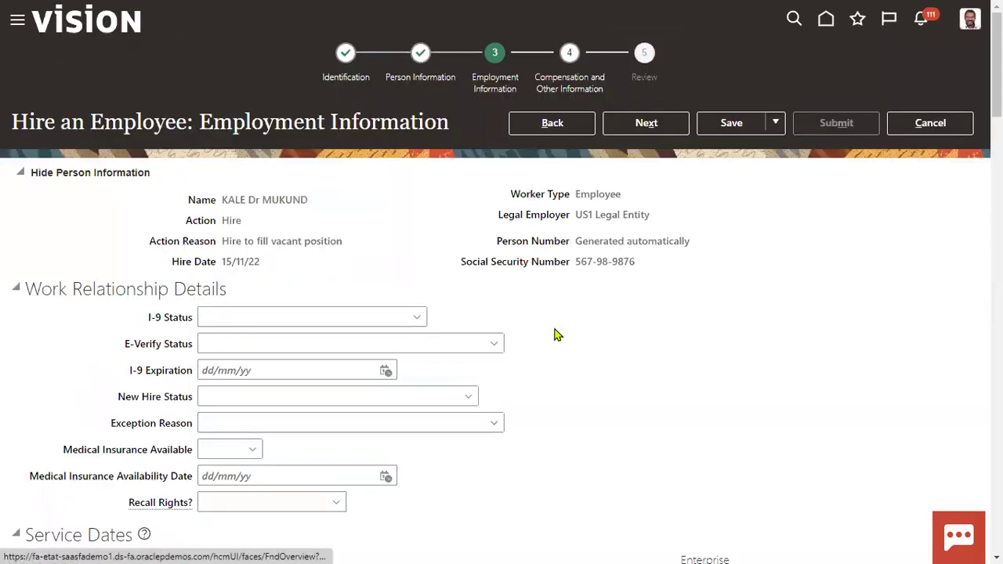
Step: Set the business unit to US1 Business Unit and the job to Human Resources Administrator
{"action": "scroll", "coordinate": [490, 380], "scroll_direction": "down", "scroll_amount": 5}
{"action": "scroll", "coordinate": [486, 384], "scroll_direction": "down", "scroll_amount": 1}
{"action": "left_click", "coordinate": [301, 409]}
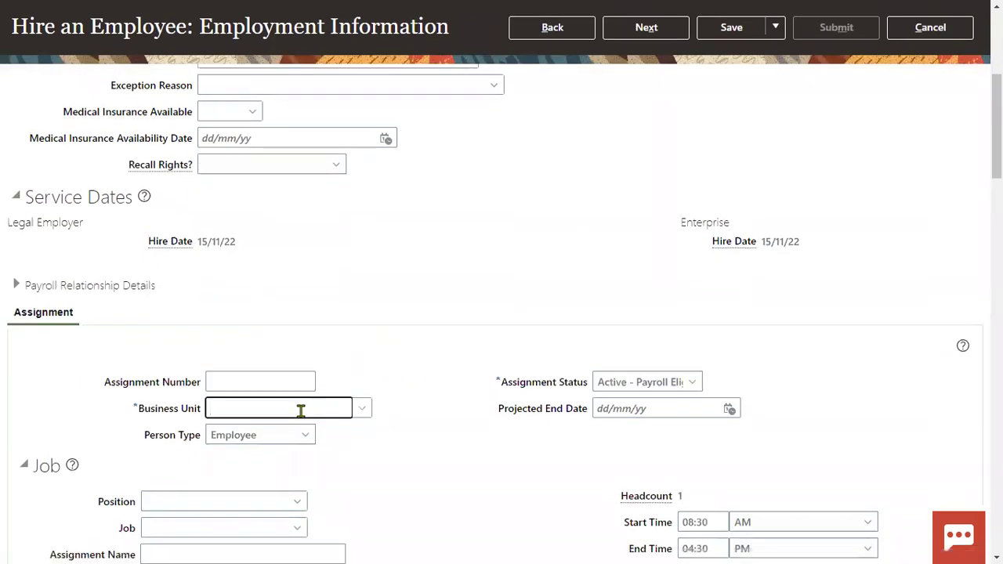
{"action": "type", "text": "us1"}
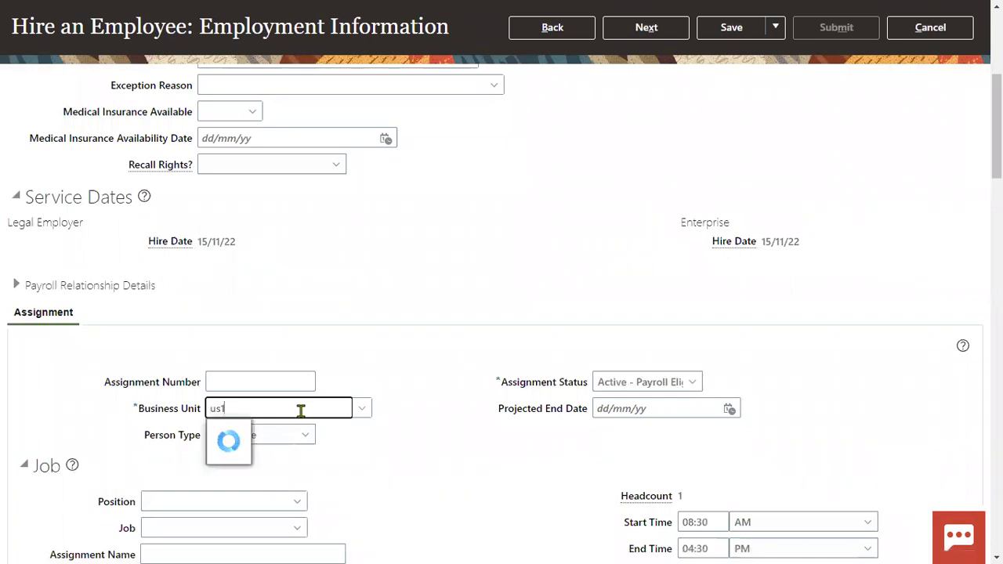
{"action": "left_click", "coordinate": [235, 432]}
{"action": "scroll", "coordinate": [247, 436], "scroll_direction": "down", "scroll_amount": 4}
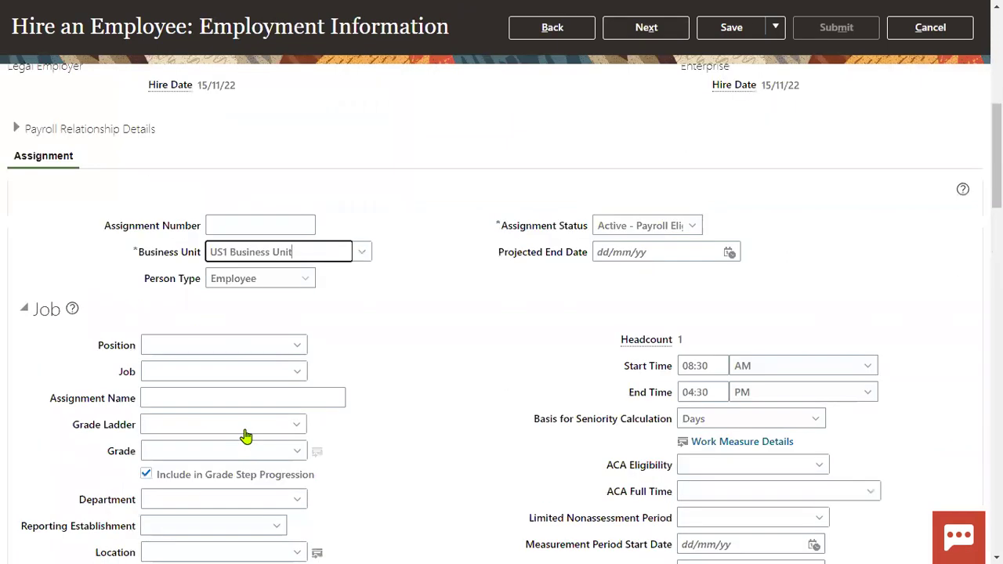
{"action": "left_click", "coordinate": [197, 246]}
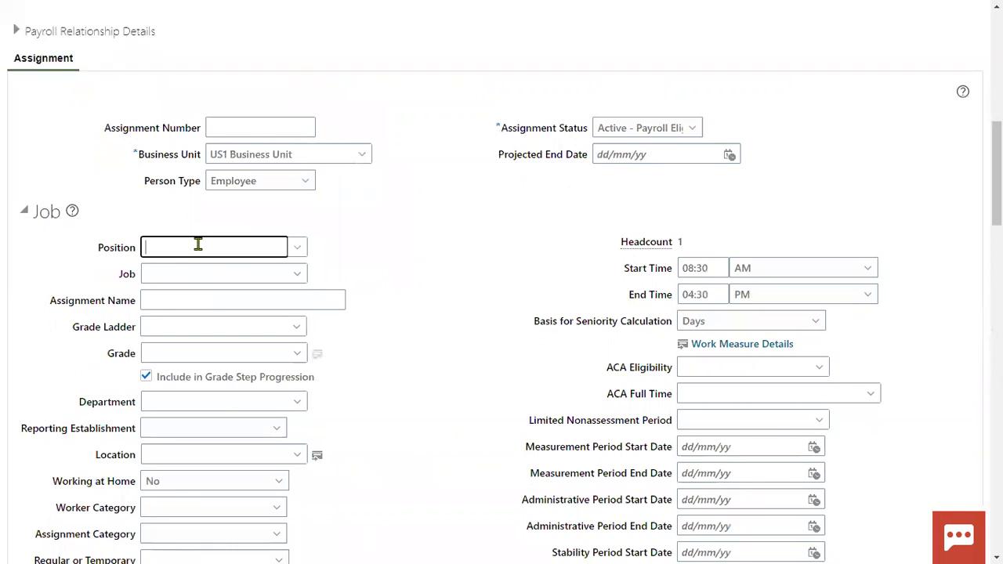
{"action": "left_click", "coordinate": [197, 272]}
{"action": "type", "text": "human"}
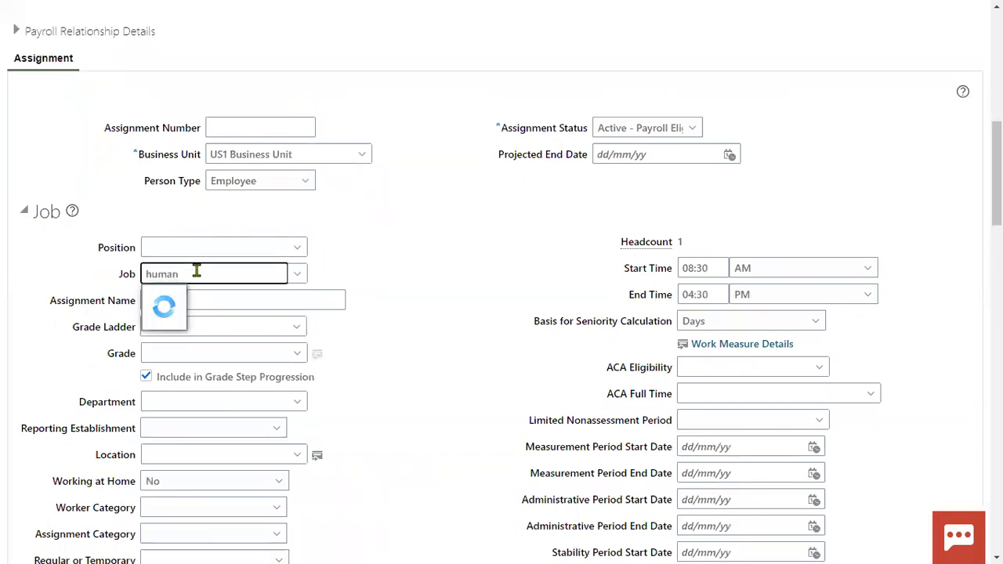
{"action": "left_click", "coordinate": [262, 300]}
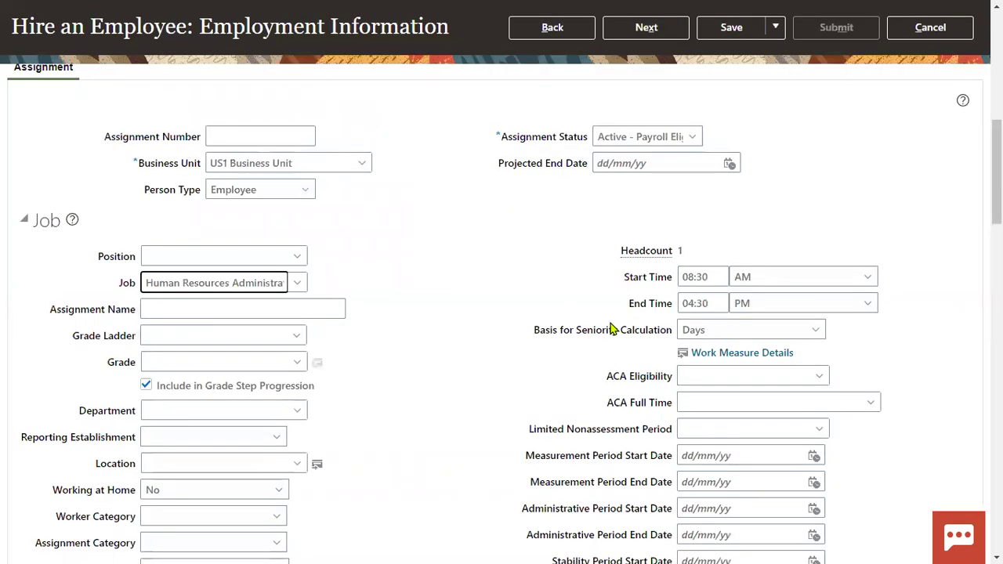
Step: Set the work location to Redwood City and move on to the compensation step
{"action": "left_click", "coordinate": [164, 464]}
{"action": "type", "text": "red"}
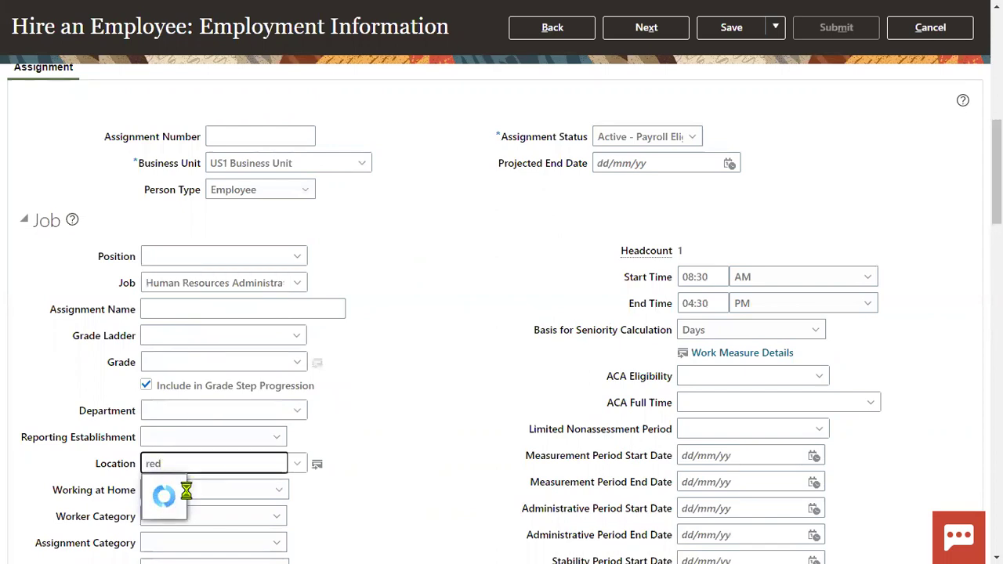
{"action": "left_click", "coordinate": [157, 481]}
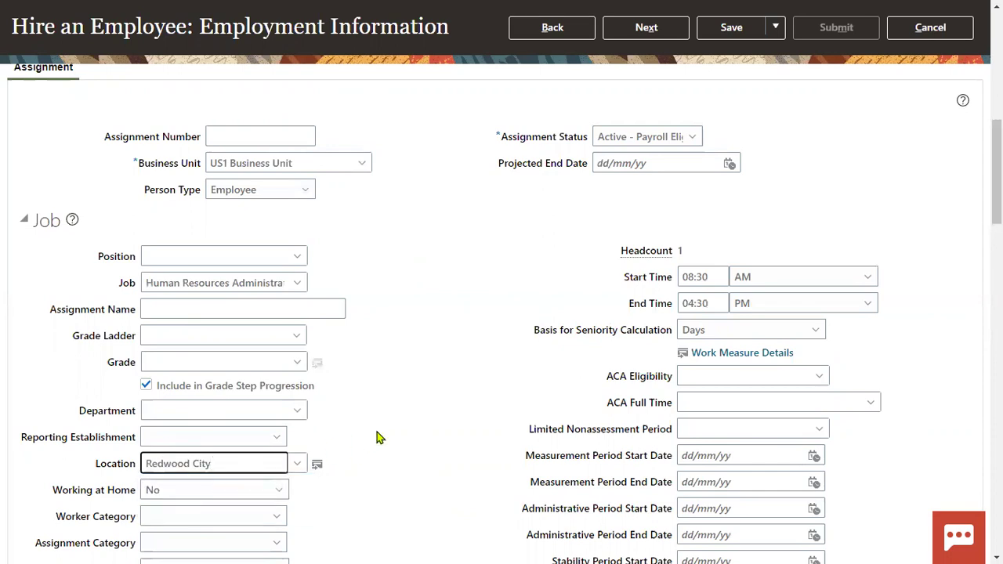
{"action": "scroll", "coordinate": [460, 382], "scroll_direction": "down", "scroll_amount": 3}
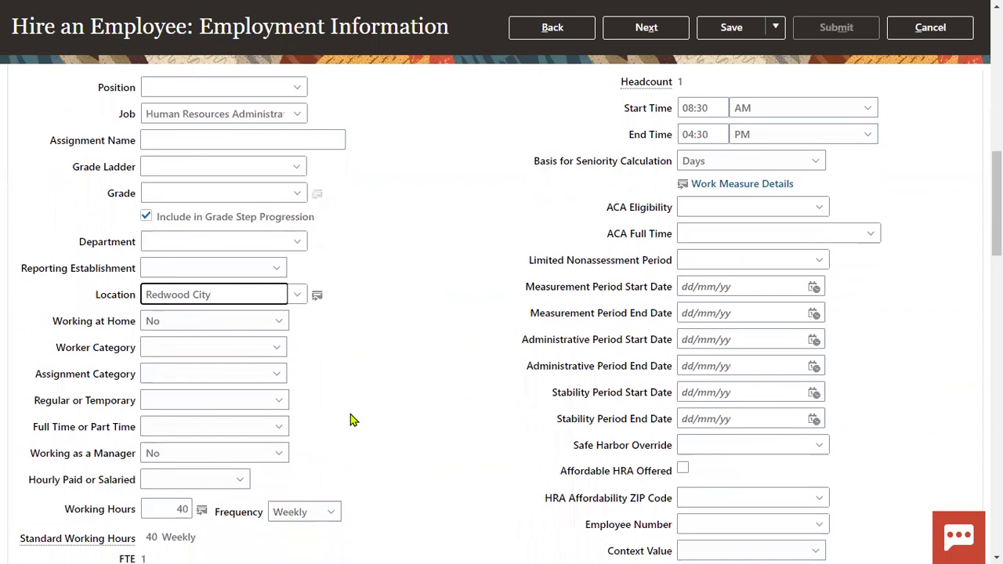
{"action": "scroll", "coordinate": [470, 384], "scroll_direction": "up", "scroll_amount": 15}
{"action": "left_click", "coordinate": [650, 125]}
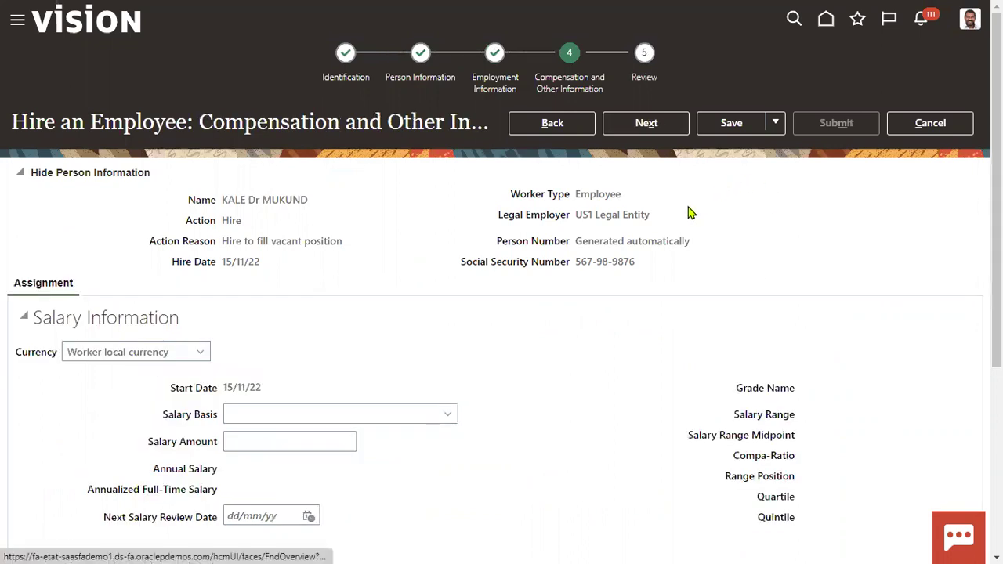
Step: Advance to Review, submit the hire, confirm the warning and acknowledge the confirmation
{"action": "left_click", "coordinate": [648, 128]}
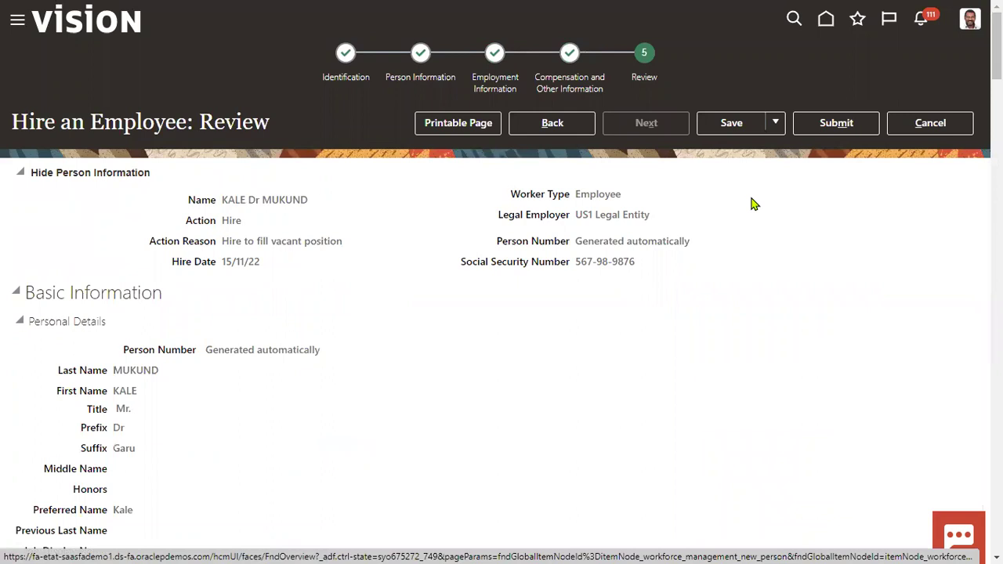
{"action": "left_click", "coordinate": [836, 123]}
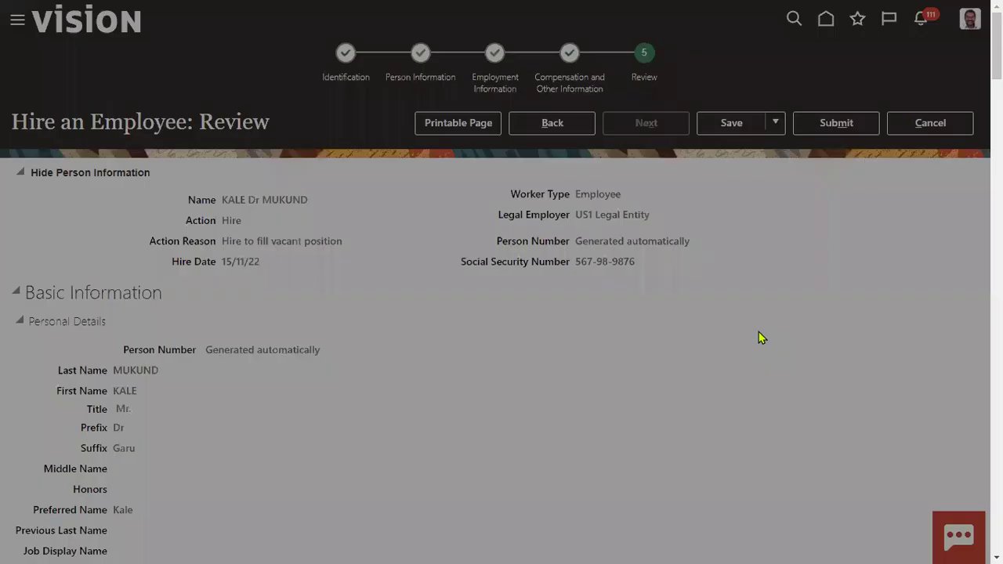
{"action": "left_click", "coordinate": [601, 302]}
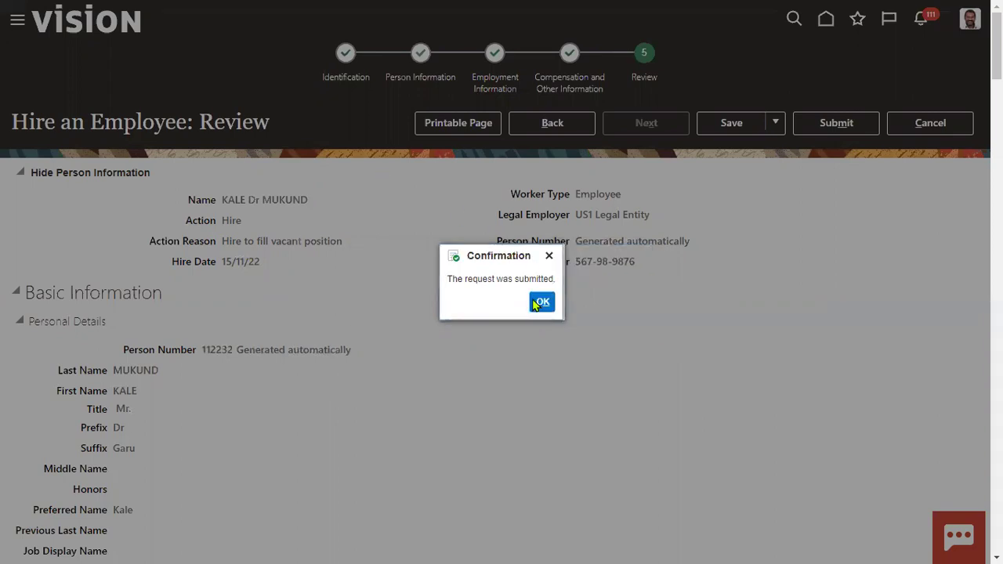
{"action": "left_click", "coordinate": [536, 302]}
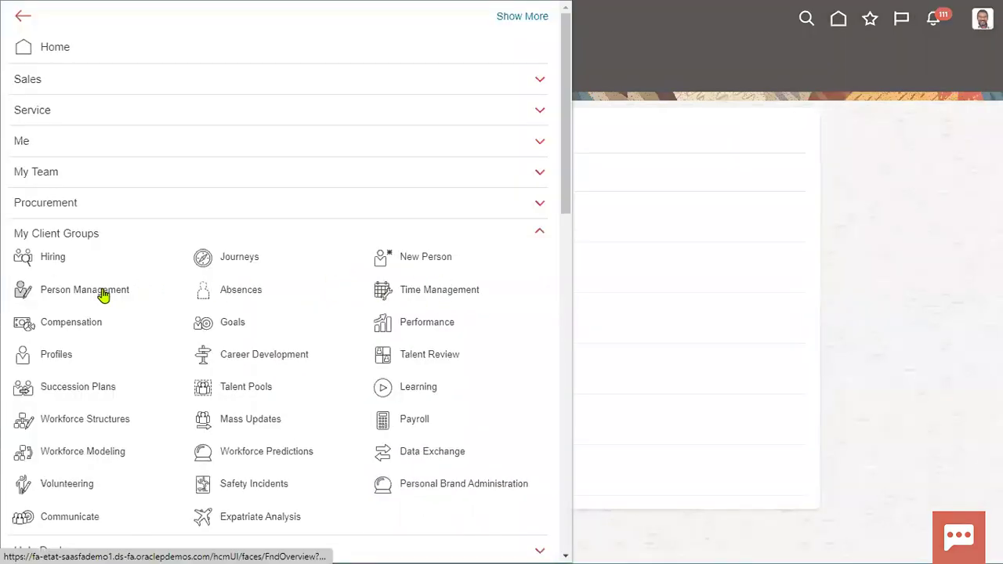
Step: Search Person Management for the new hire by last name, correcting the misspelled entry
{"action": "left_click", "coordinate": [102, 294]}
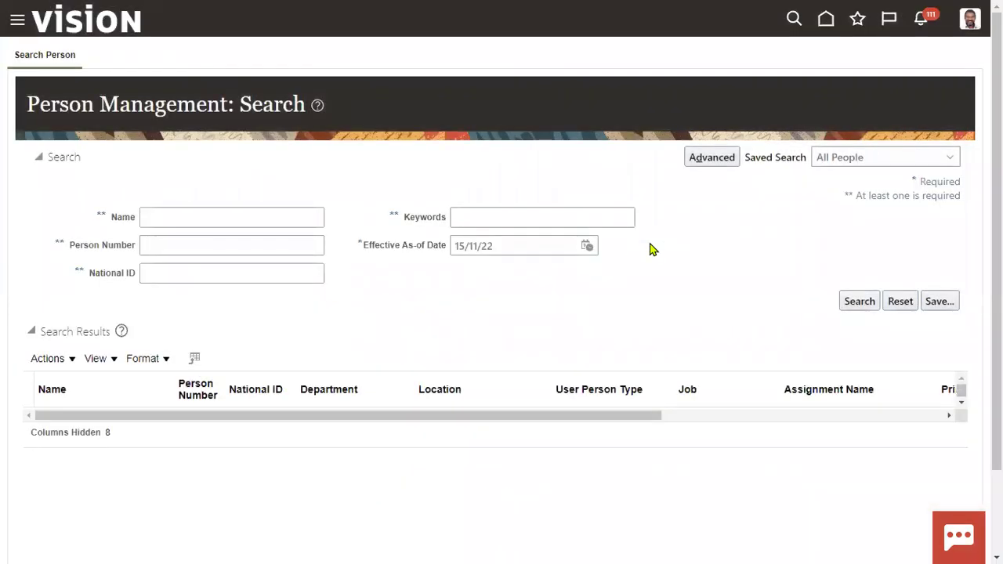
{"action": "left_click", "coordinate": [233, 220]}
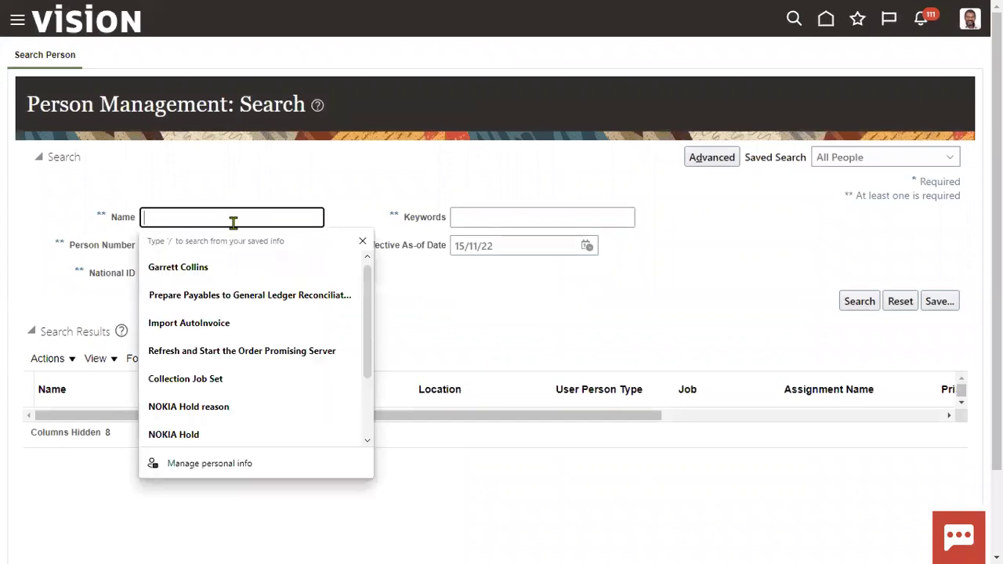
{"action": "type", "text": "mukunbd"}
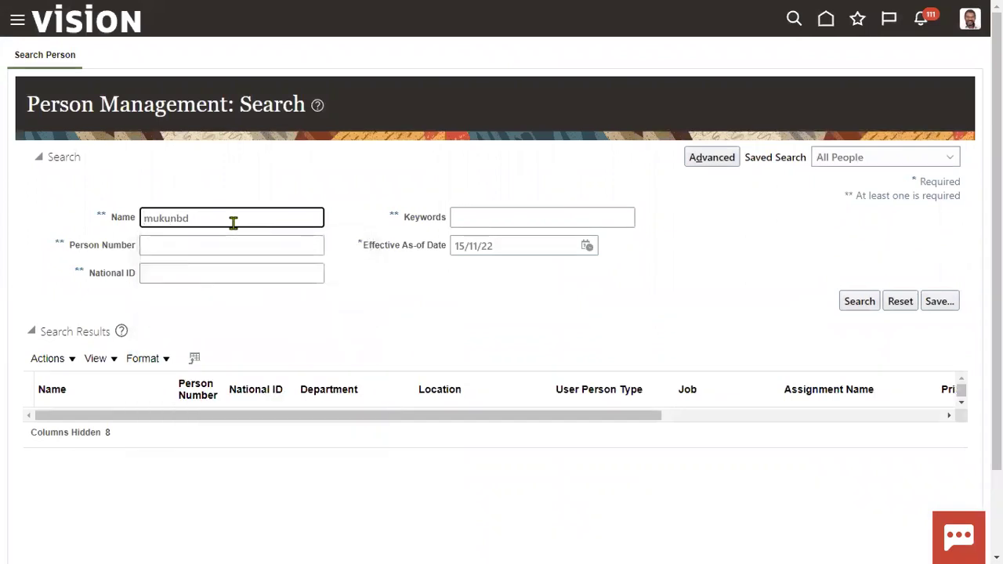
{"action": "left_click", "coordinate": [178, 218]}
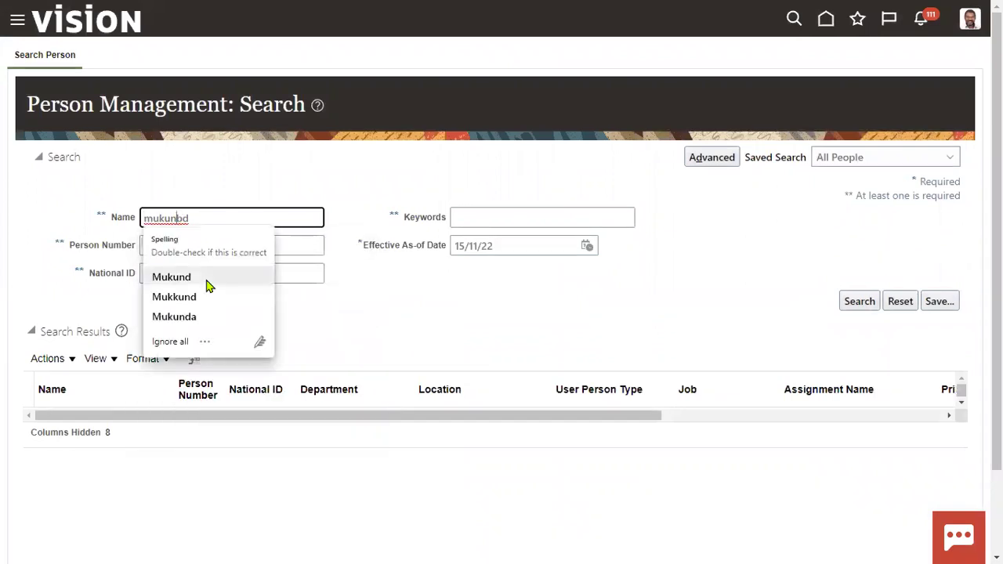
{"action": "left_click", "coordinate": [207, 284]}
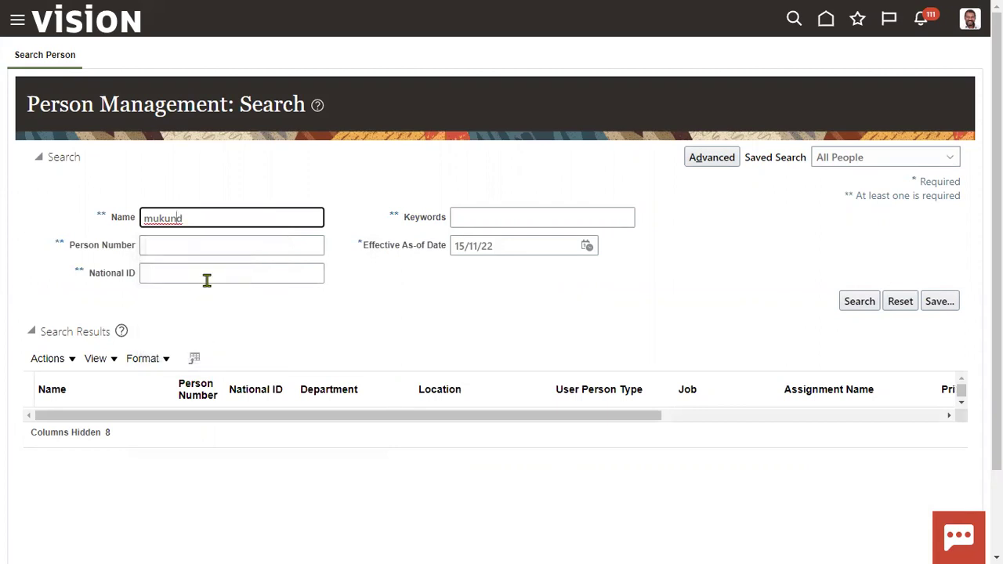
{"action": "key", "text": "Return"}
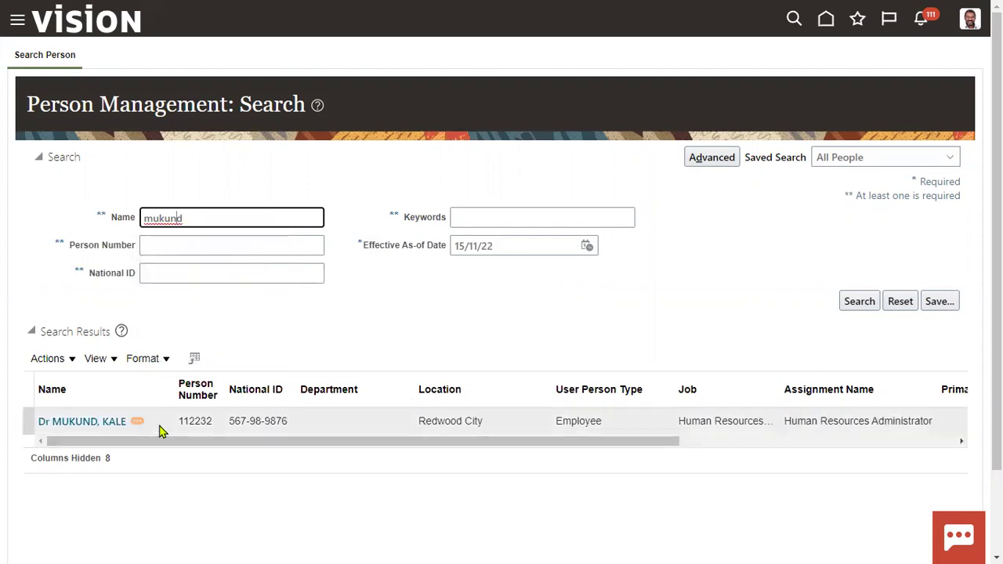
{"action": "double_click", "coordinate": [201, 422]}
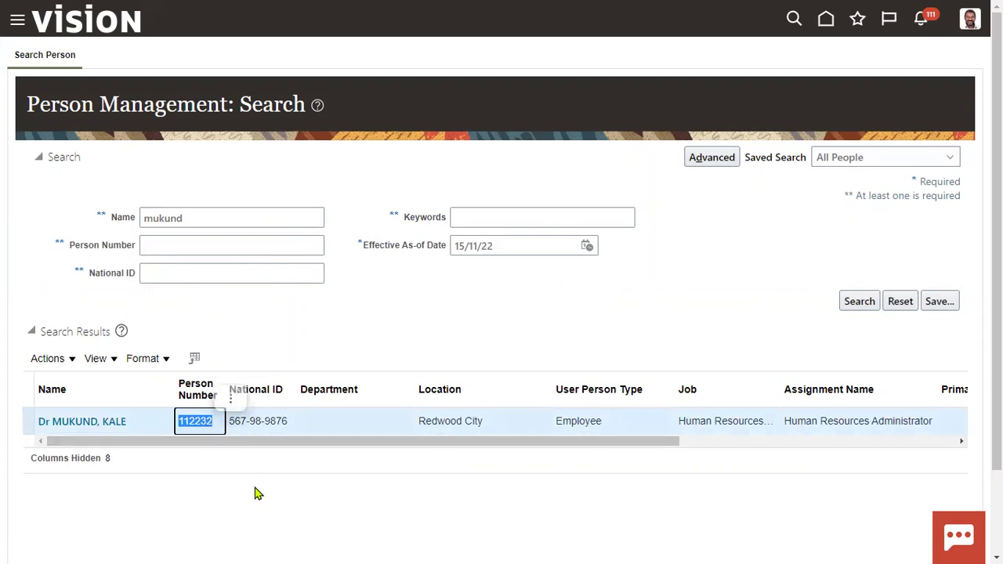
{"action": "left_click", "coordinate": [454, 330]}
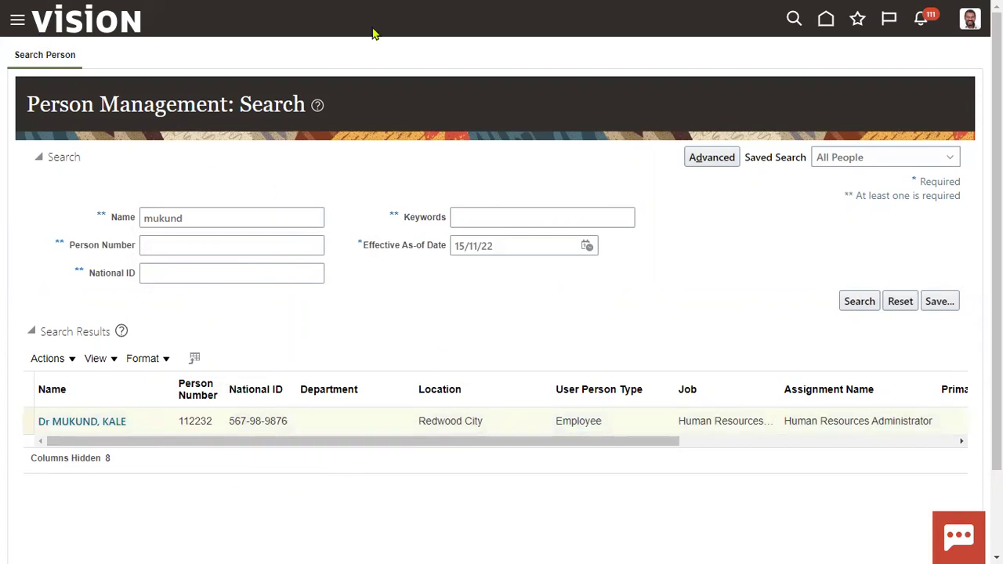
Step: Look over the navigator and the existing data model tab, then exit full-screen view
{"action": "left_click", "coordinate": [17, 20]}
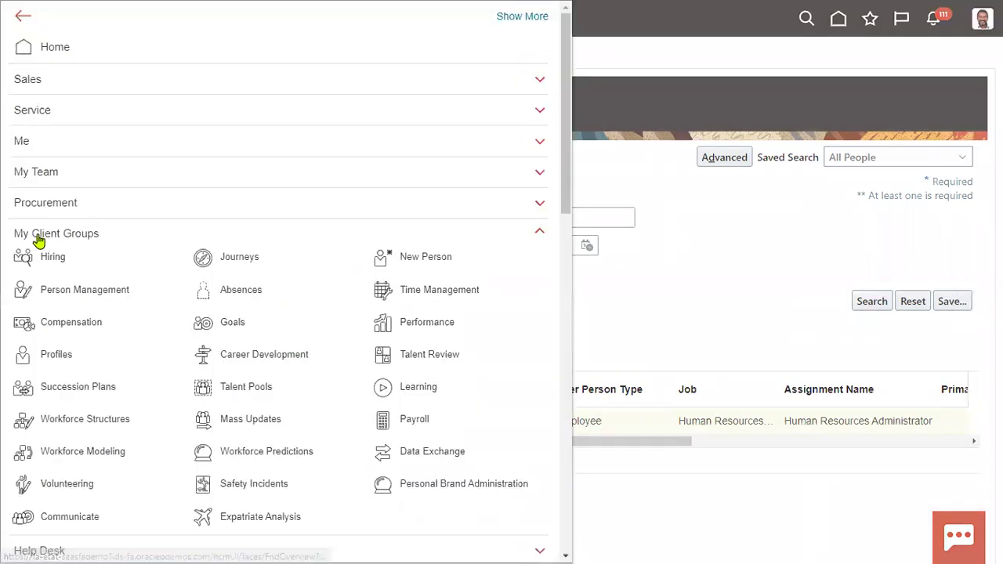
{"action": "scroll", "coordinate": [179, 347], "scroll_direction": "down", "scroll_amount": 10}
{"action": "scroll", "coordinate": [179, 348], "scroll_direction": "down", "scroll_amount": 2}
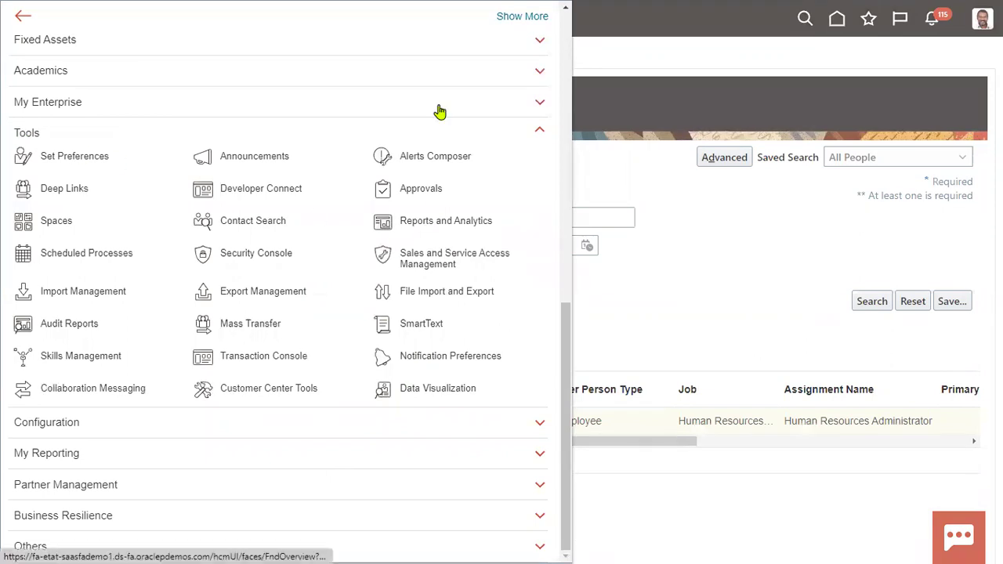
{"action": "left_click", "coordinate": [434, 225]}
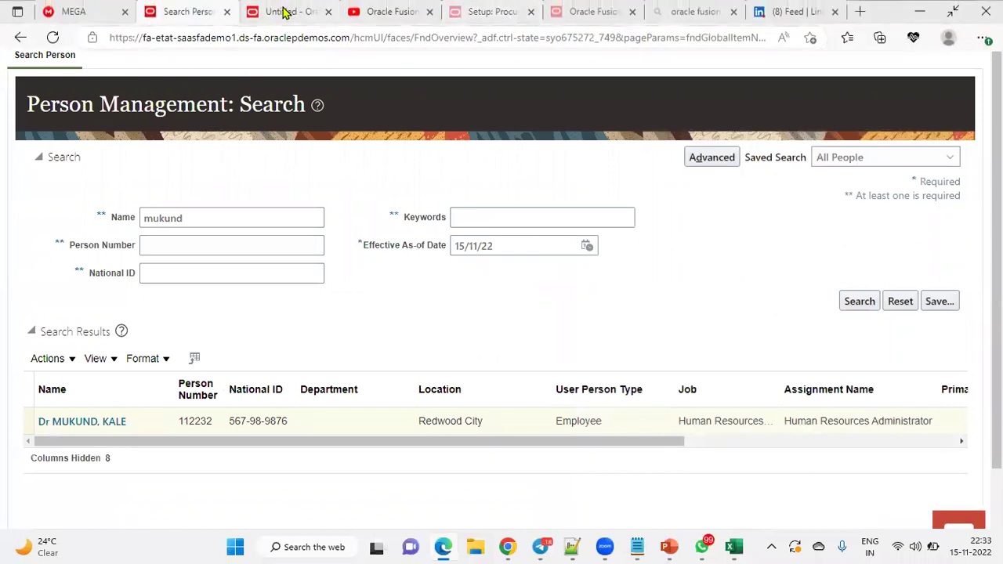
{"action": "left_click", "coordinate": [287, 12]}
{"action": "left_click", "coordinate": [703, 96]}
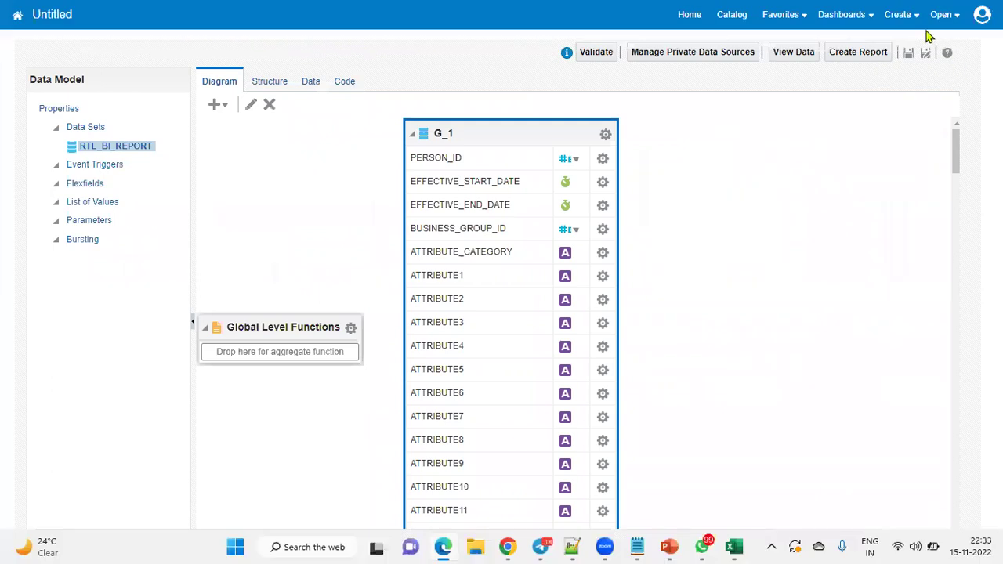
{"action": "left_click", "coordinate": [900, 15]}
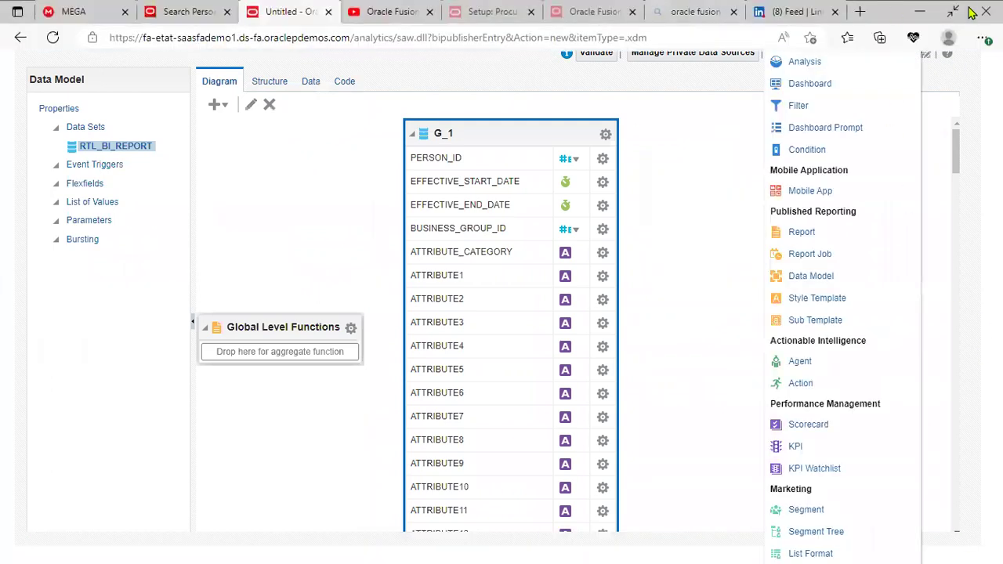
{"action": "left_click", "coordinate": [953, 12]}
Step: Open Reports and Analytics from the navigator on the person search tab
{"action": "left_click", "coordinate": [202, 14]}
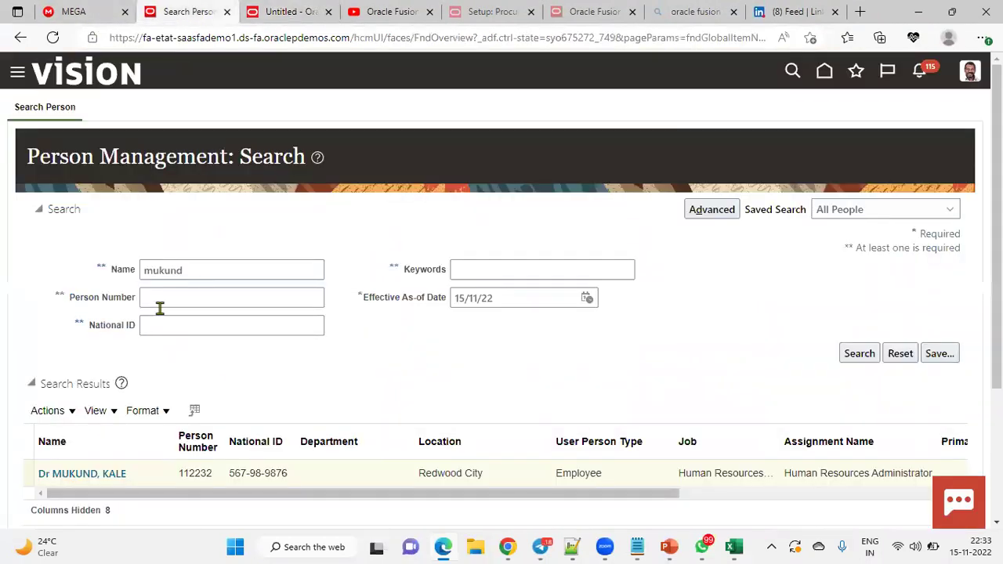
{"action": "left_click", "coordinate": [18, 72]}
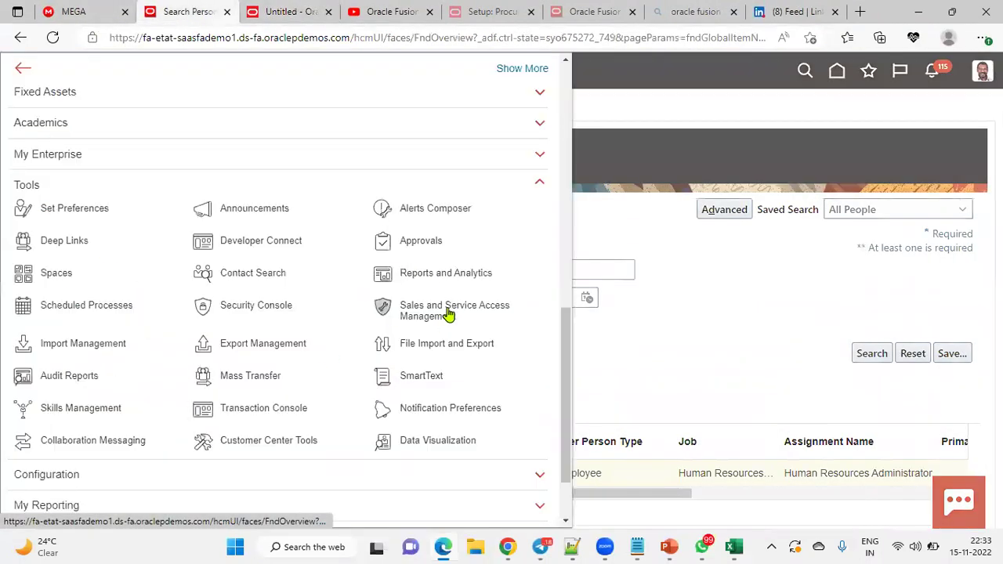
{"action": "left_click", "coordinate": [455, 276]}
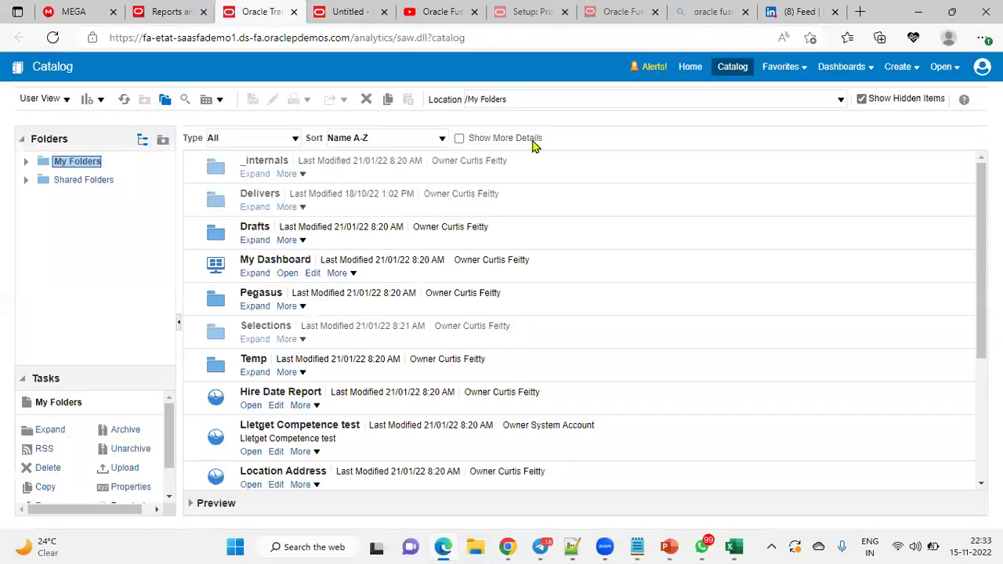
Step: Create a data model with an SQL Query data set RTL_BI_REPORT on ApplicationDB_HCM
{"action": "left_click", "coordinate": [914, 69]}
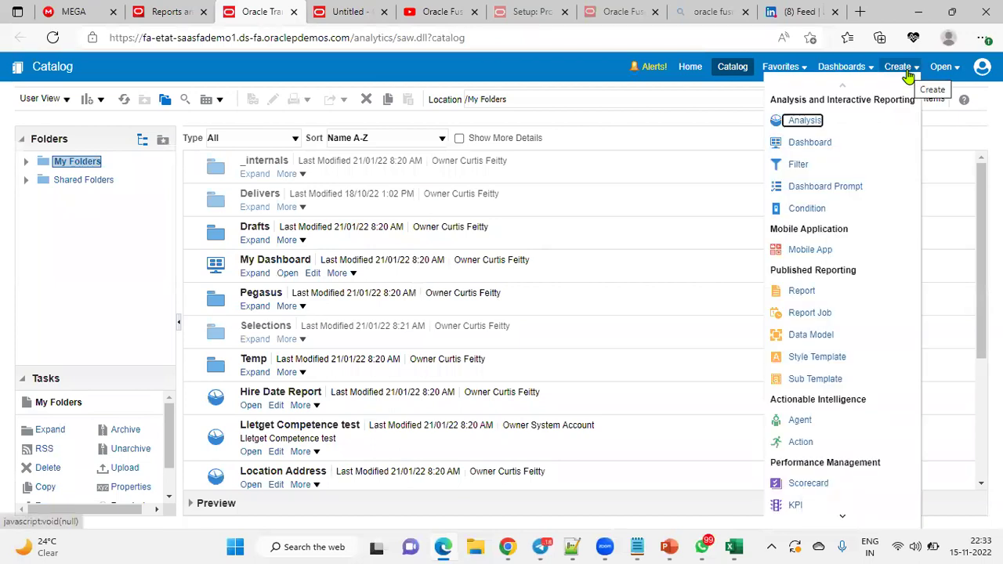
{"action": "left_click", "coordinate": [798, 337]}
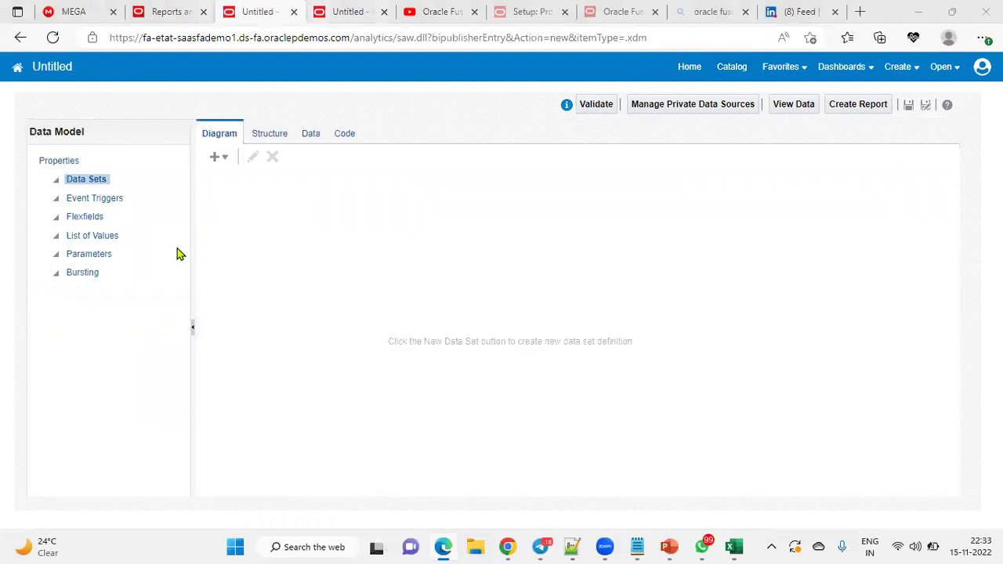
{"action": "left_click", "coordinate": [217, 157]}
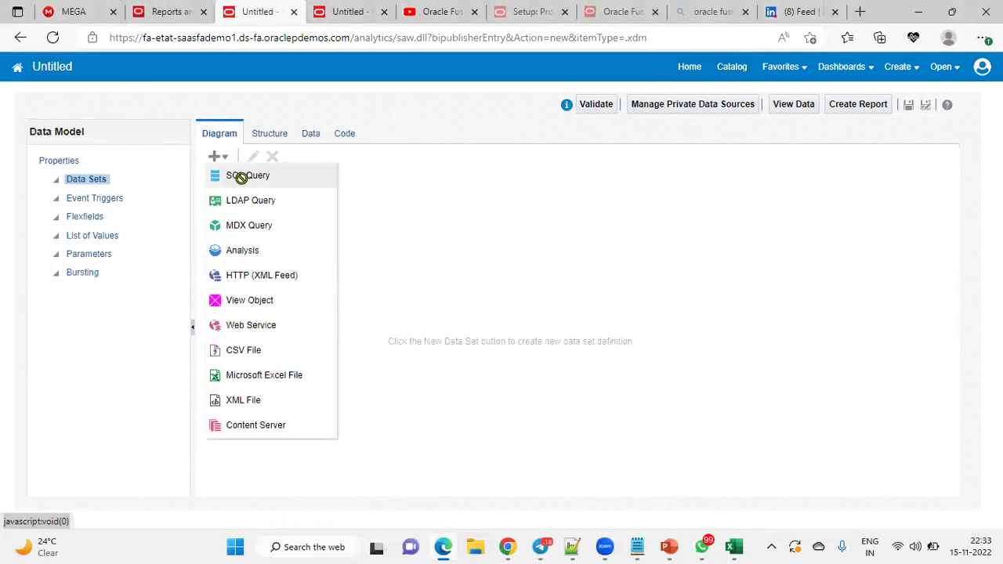
{"action": "left_click", "coordinate": [241, 176]}
{"action": "left_click", "coordinate": [480, 185]}
{"action": "left_click", "coordinate": [475, 236]}
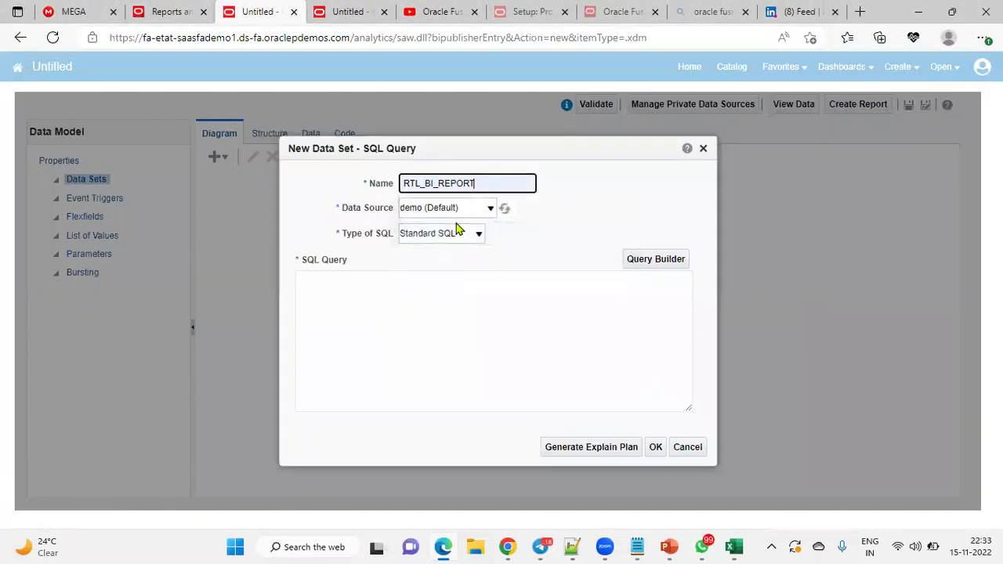
{"action": "left_click", "coordinate": [443, 208]}
{"action": "left_click", "coordinate": [443, 261]}
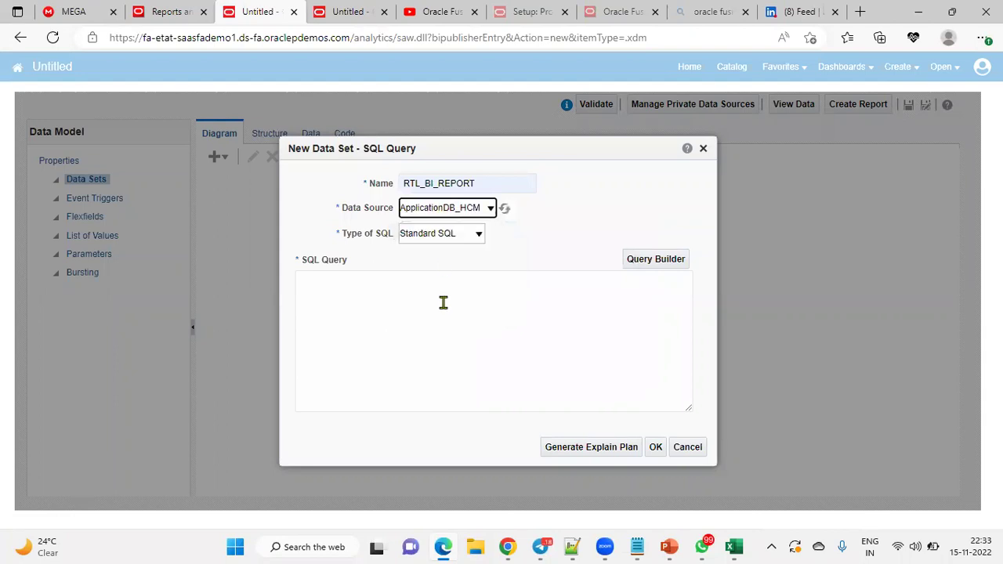
Step: Write the query selecting from PER_ALL_PEOPLE_F where PERSON_NUMBER equals the new hire's person number
{"action": "left_click", "coordinate": [448, 306]}
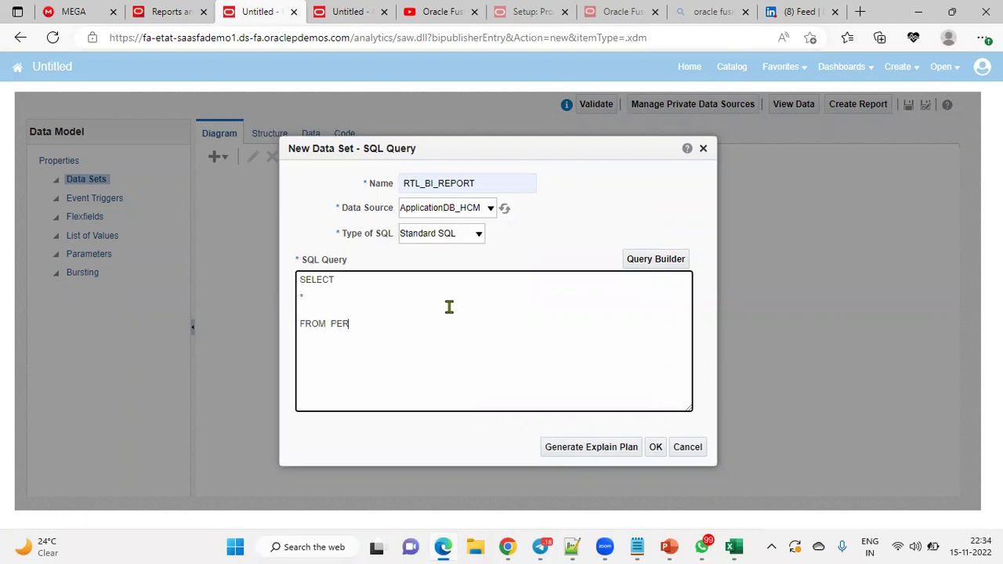
{"action": "type", "text": "PEOPLE_F"}
{"action": "key", "text": "Return"}
{"action": "type", "text": "WHERE "}
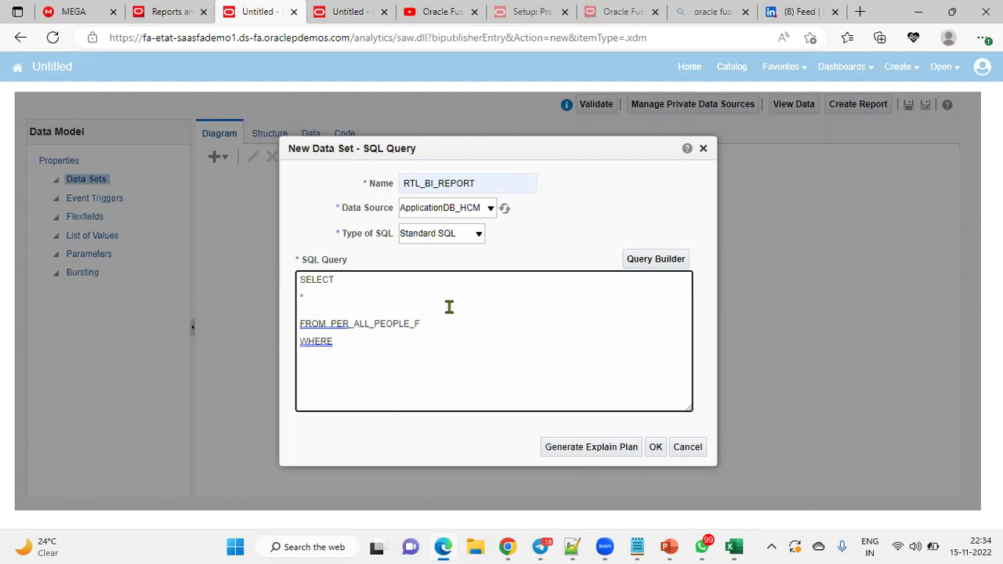
{"action": "type", "text": "PERSON_NUMBER = '112232'"}
Step: Confirm the SQL data set and preview its returned row as a table
{"action": "left_click", "coordinate": [656, 447]}
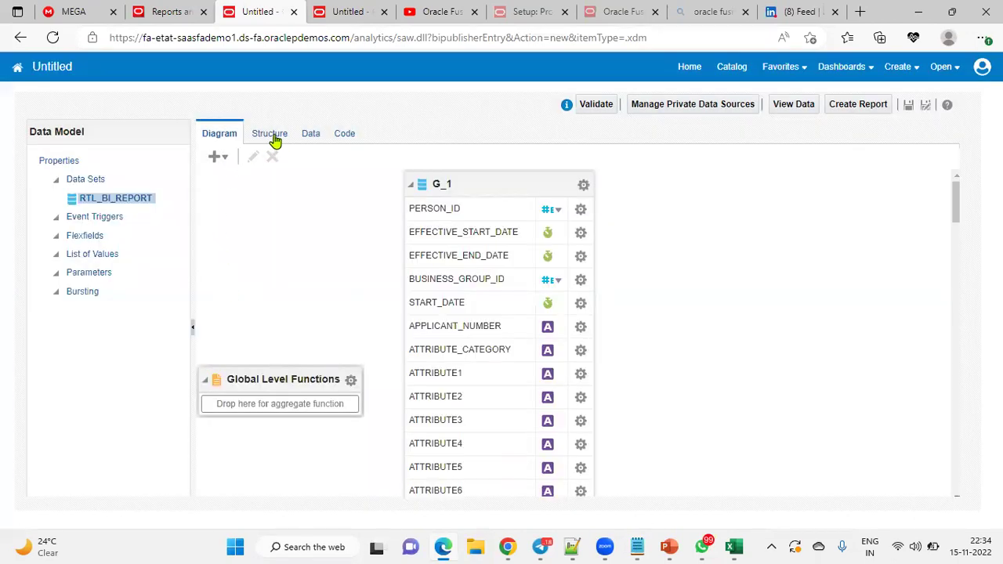
{"action": "left_click", "coordinate": [272, 138]}
{"action": "left_click", "coordinate": [309, 135]}
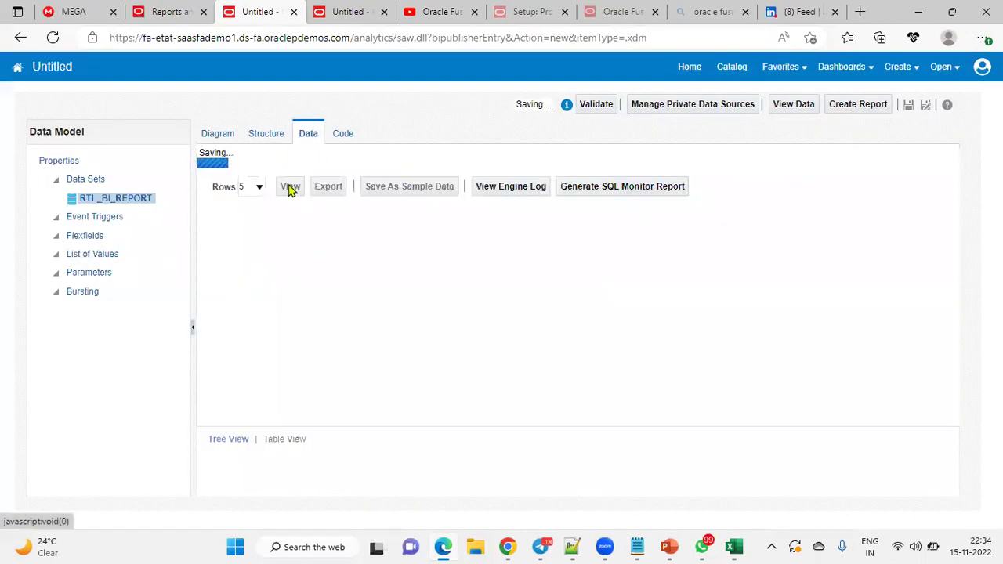
{"action": "left_click", "coordinate": [296, 165]}
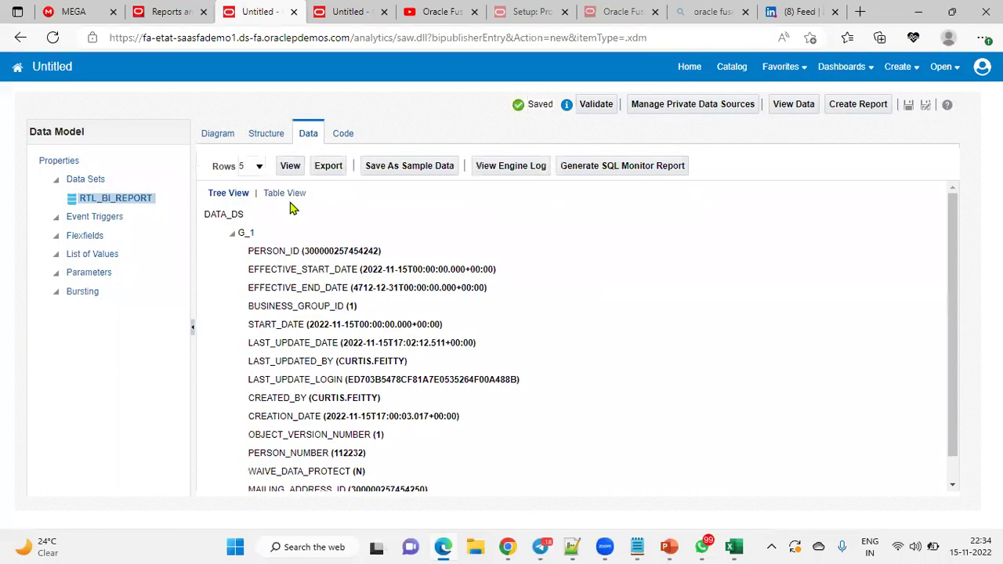
{"action": "left_click", "coordinate": [285, 194]}
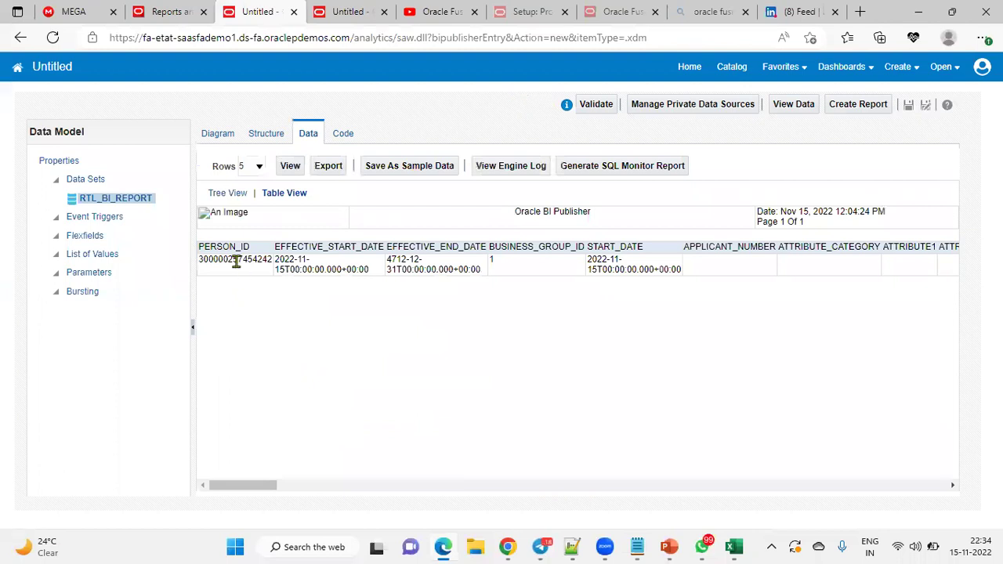
Step: Inspect the PERSON_ID and EFFECTIVE_START_DATE values and scroll right through the columns
{"action": "double_click", "coordinate": [226, 261]}
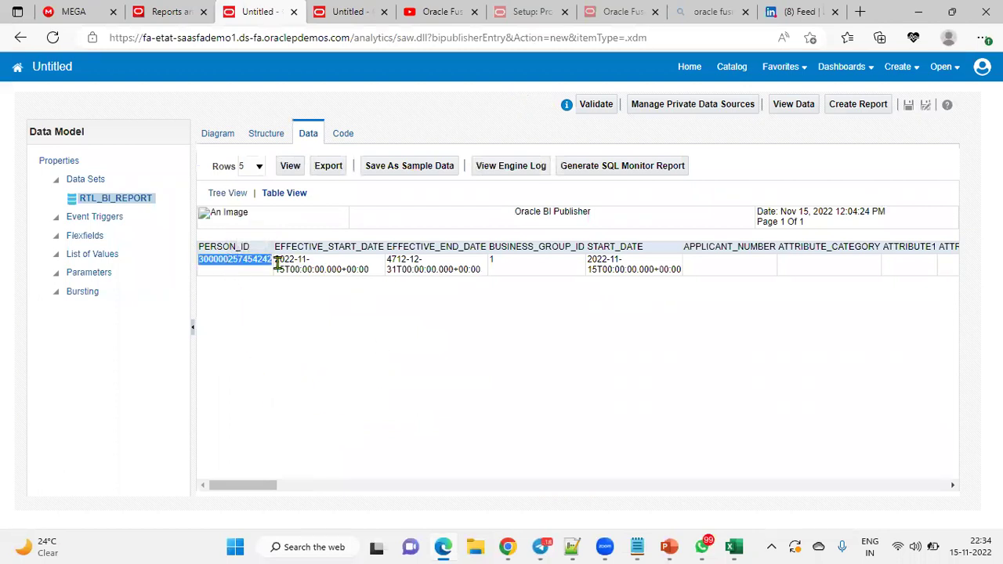
{"action": "left_click_drag", "start_coordinate": [276, 262], "coordinate": [426, 269]}
{"action": "left_click", "coordinate": [399, 262]}
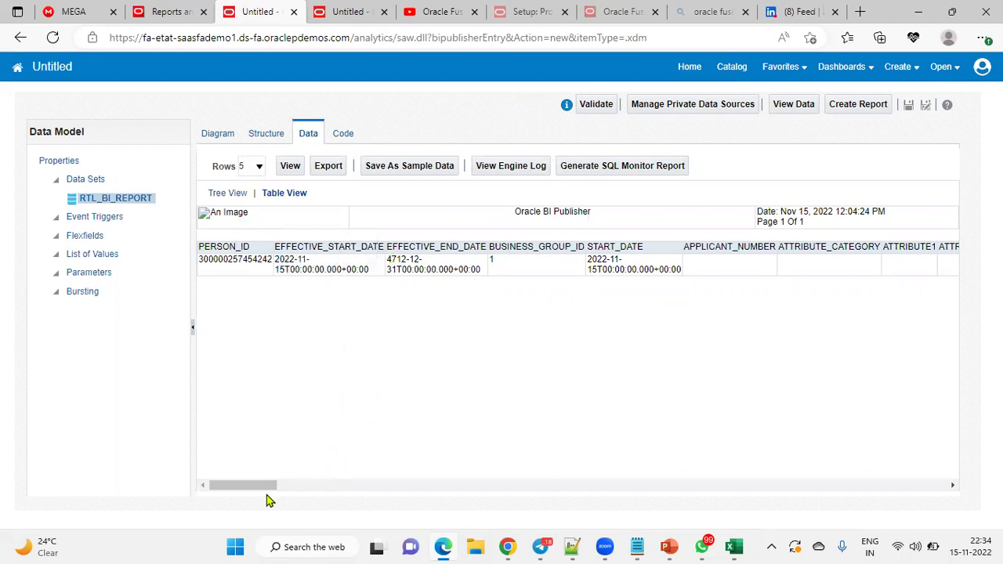
{"action": "left_click_drag", "start_coordinate": [269, 486], "coordinate": [476, 482]}
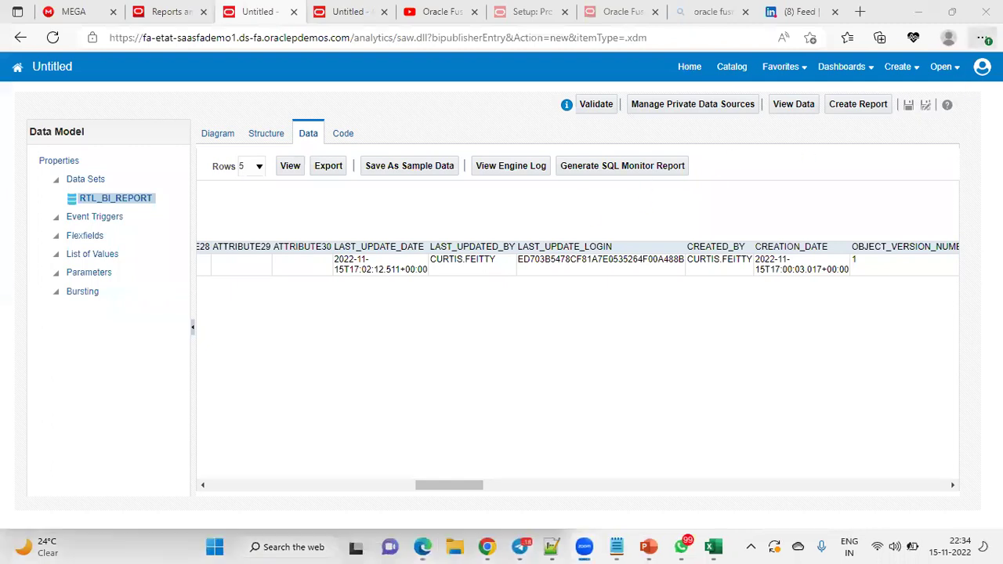
Step: Switch the browser to full screen and look over the data model
{"action": "left_click", "coordinate": [984, 38]}
{"action": "left_click", "coordinate": [954, 116]}
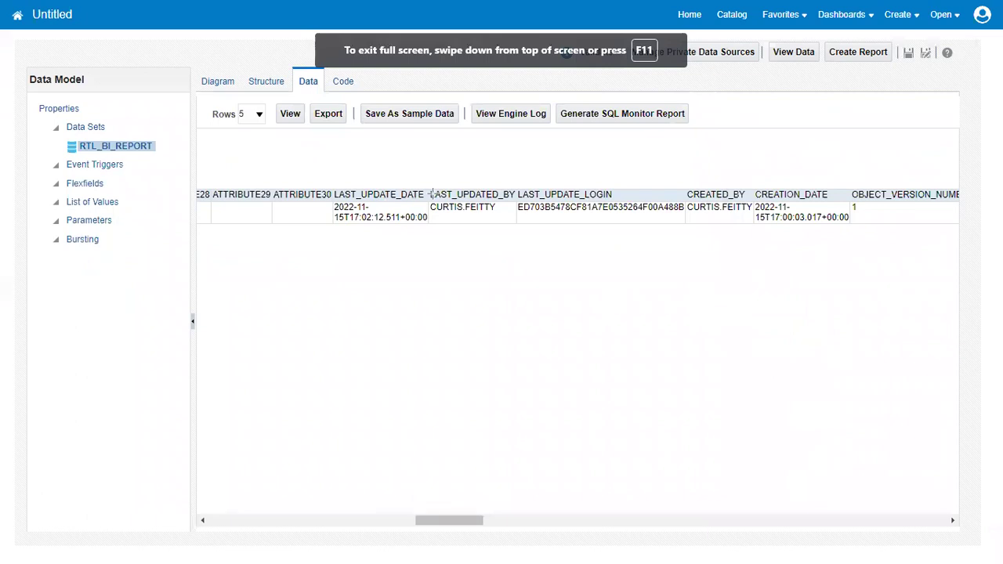
{"action": "left_click_drag", "start_coordinate": [685, 158], "coordinate": [822, 261]}
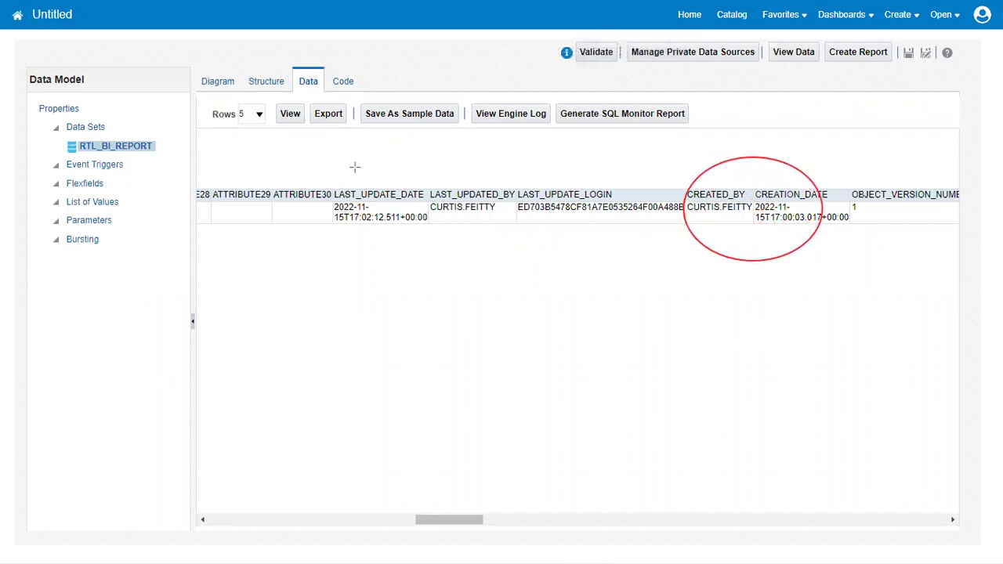
{"action": "left_click_drag", "start_coordinate": [360, 172], "coordinate": [488, 287]}
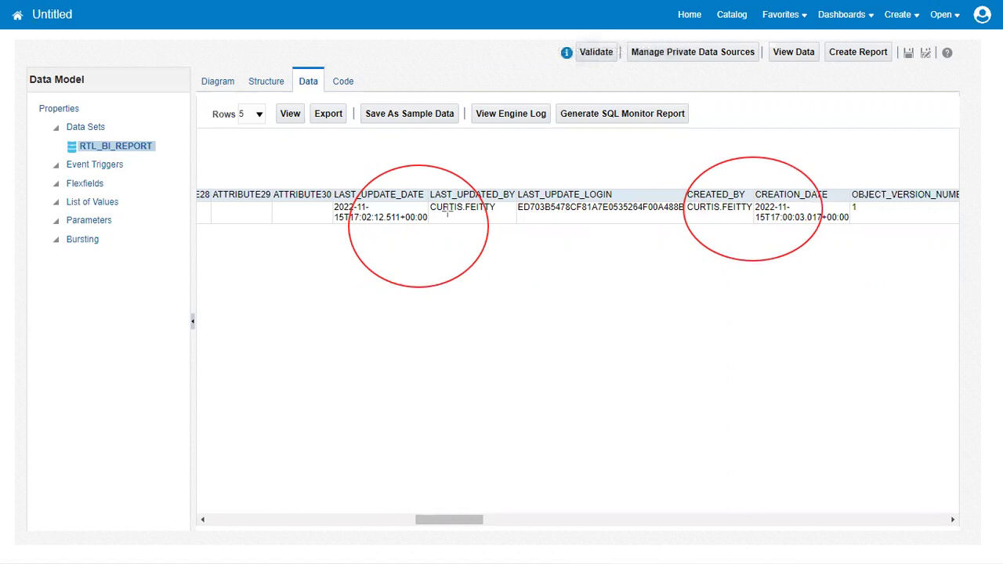
{"action": "mouse_move", "coordinate": [505, 149]}
{"action": "left_mouse_down"}
{"action": "mouse_move", "coordinate": [661, 268]}
{"action": "mouse_move", "coordinate": [624, 441]}
{"action": "left_mouse_up"}
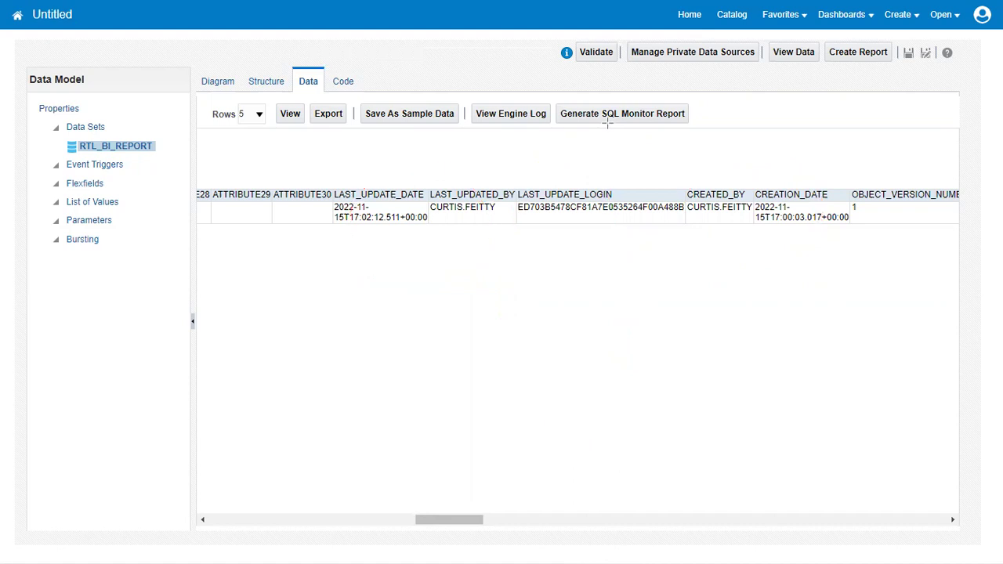
Step: From the Diagram, open G_1's Edit Data Set to edit the SQL query
{"action": "left_click", "coordinate": [208, 88]}
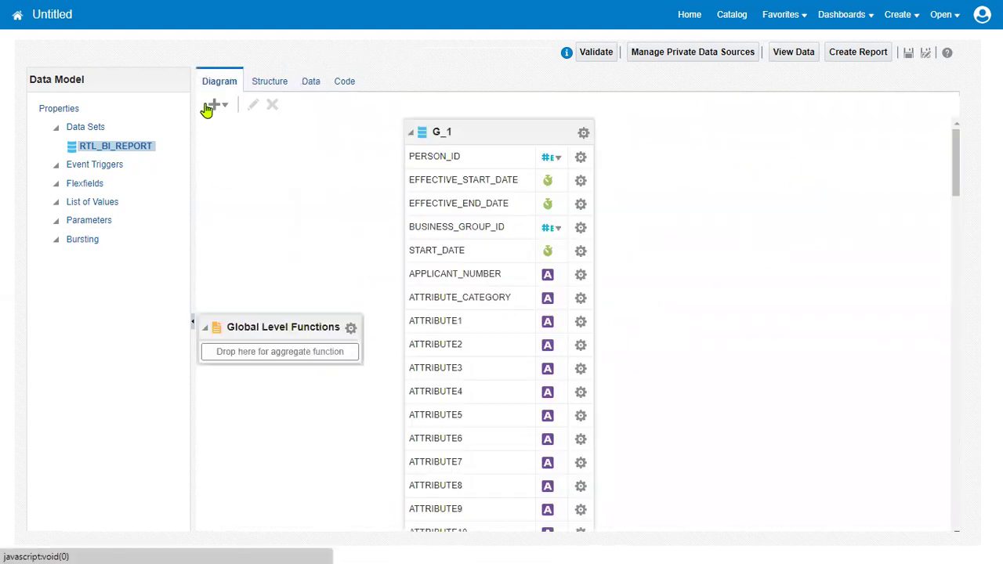
{"action": "left_click", "coordinate": [583, 133]}
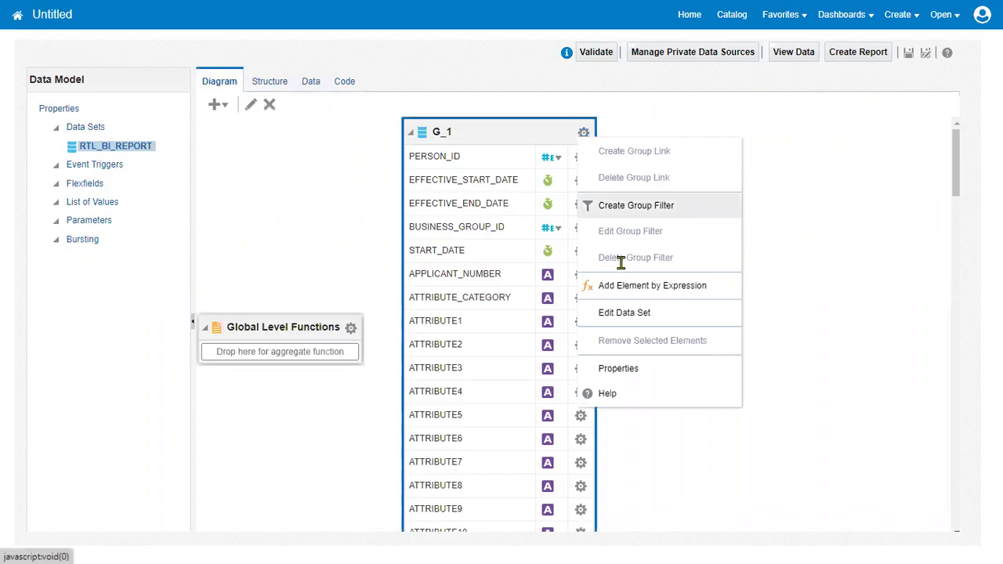
{"action": "left_click", "coordinate": [642, 321]}
{"action": "left_click", "coordinate": [520, 325]}
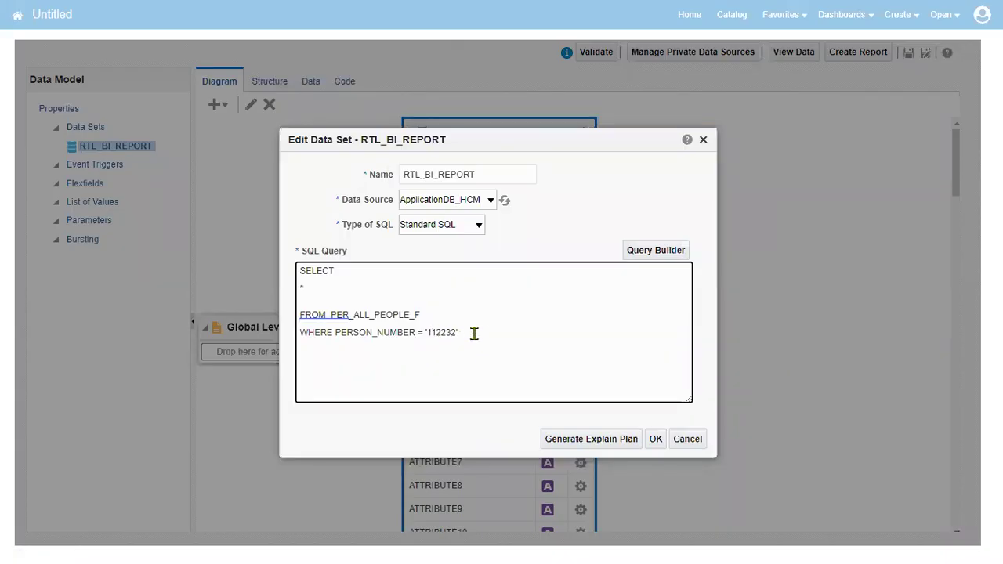
Step: Keep the query unchanged, rerun the preview as a table, then show it as a field tree
{"action": "left_click", "coordinate": [654, 442]}
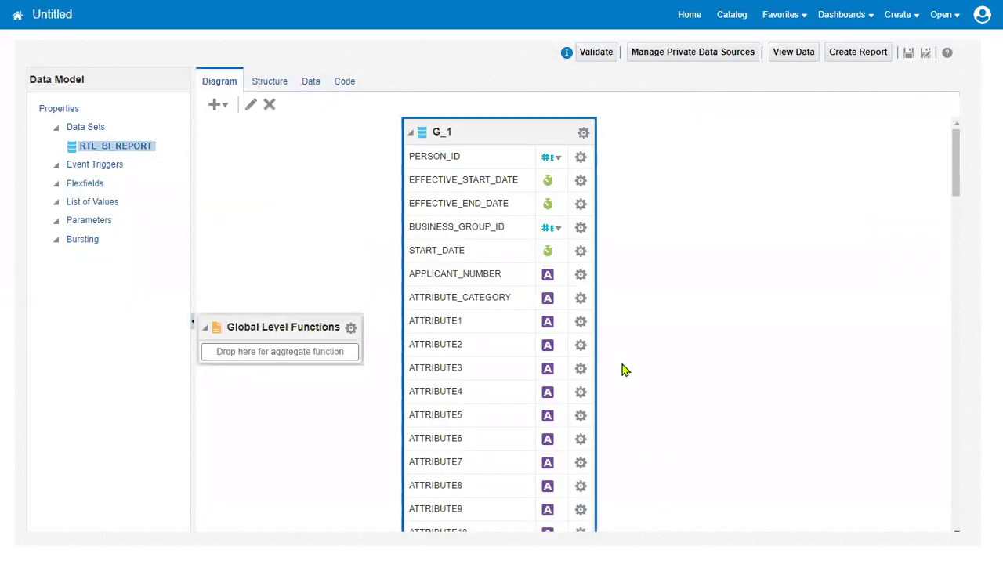
{"action": "left_click", "coordinate": [309, 86]}
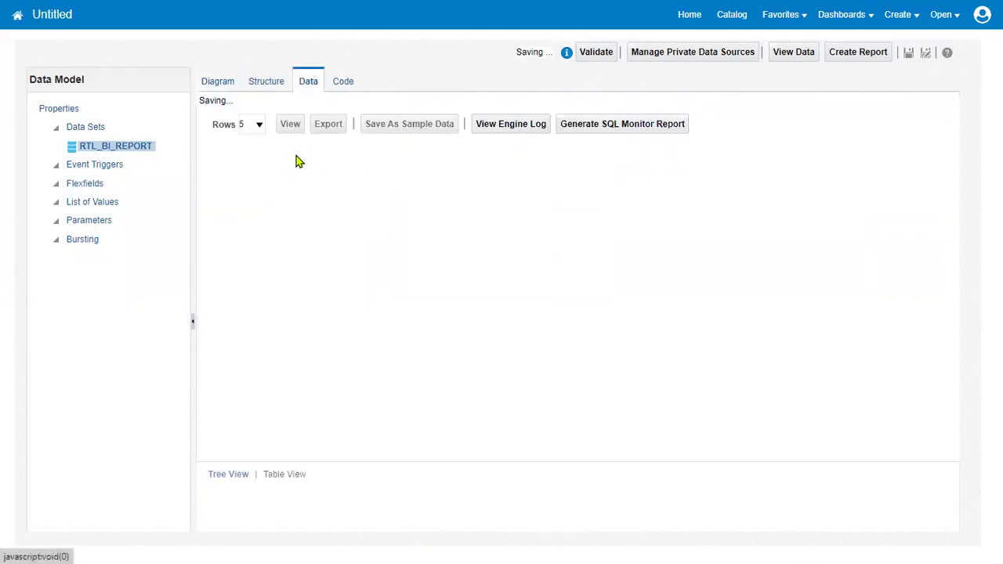
{"action": "left_click", "coordinate": [290, 116]}
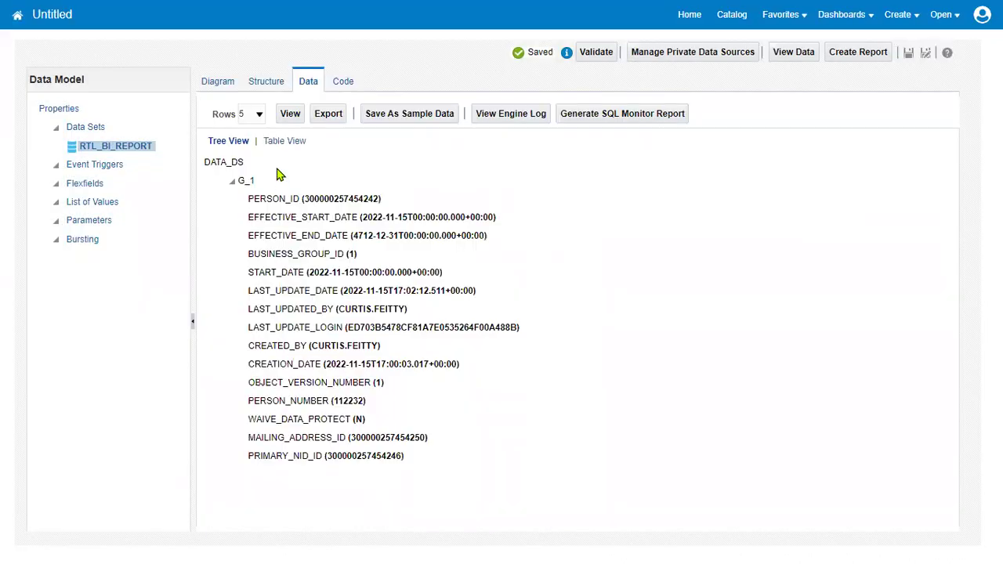
{"action": "left_click", "coordinate": [276, 140]}
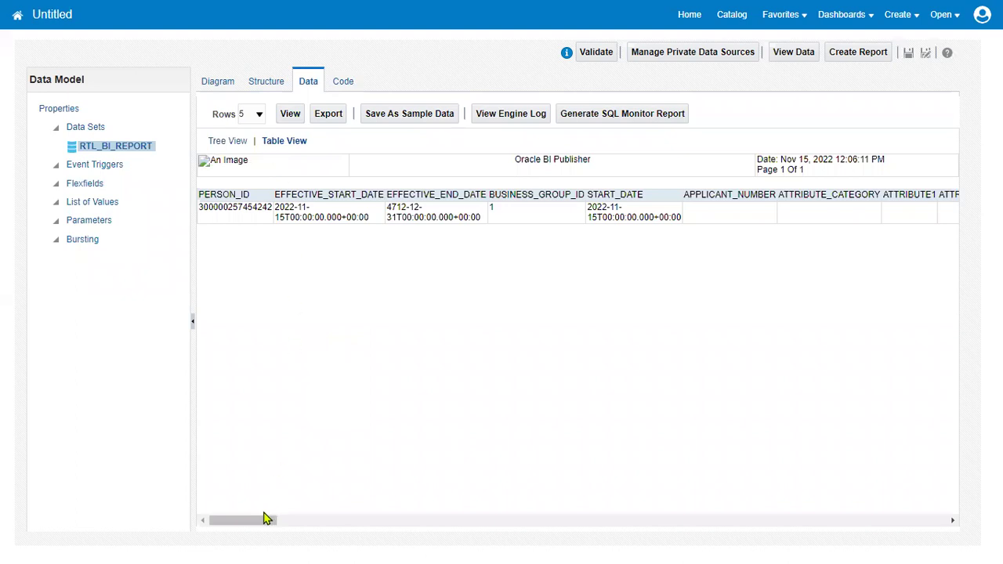
{"action": "left_click_drag", "start_coordinate": [264, 520], "coordinate": [240, 524]}
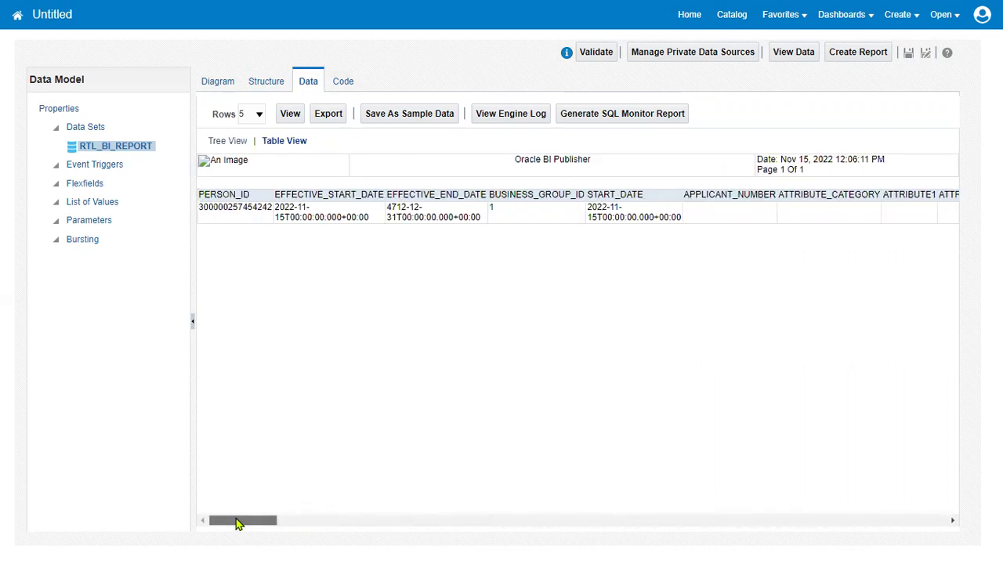
{"action": "left_click", "coordinate": [228, 141]}
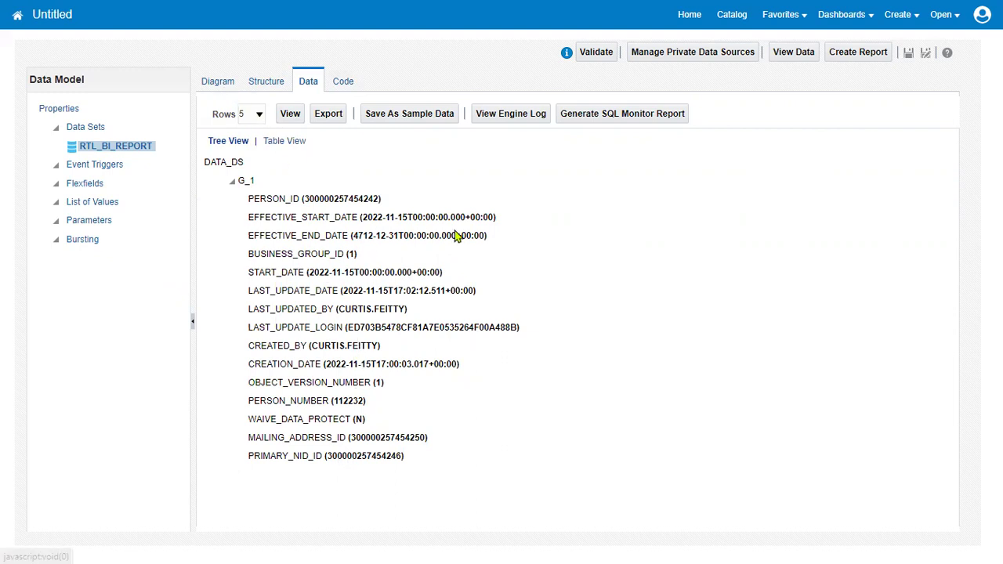
Step: Reopen the G_1 query and add 'SELECT * FROM PER_PERSON_NAMES_F WHERE PERSON_ID' above it
{"action": "left_click", "coordinate": [219, 83]}
{"action": "left_click", "coordinate": [585, 134]}
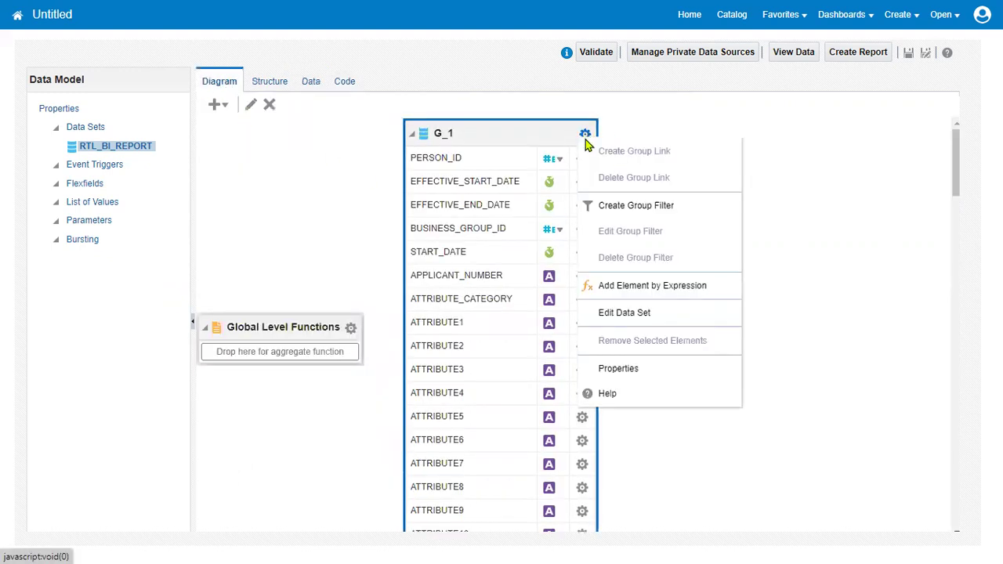
{"action": "left_click", "coordinate": [625, 312]}
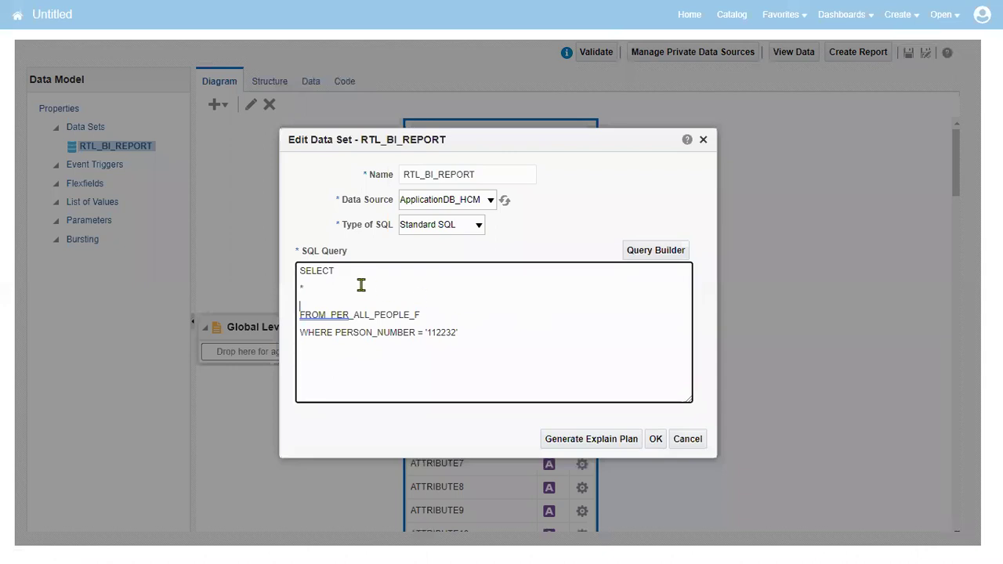
{"action": "left_click_drag", "start_coordinate": [303, 271], "coordinate": [410, 296]}
{"action": "left_click", "coordinate": [410, 295]}
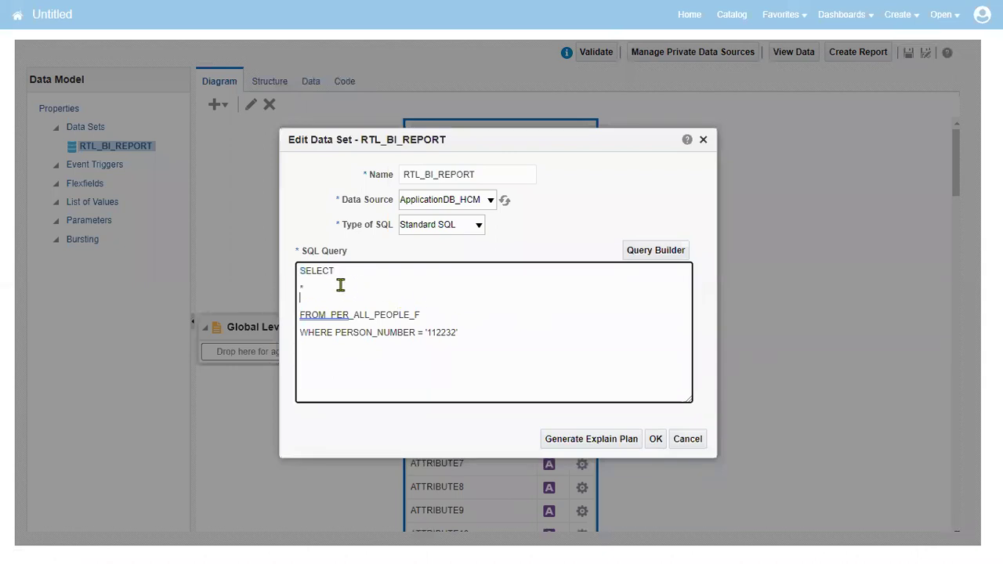
{"action": "left_click", "coordinate": [300, 268]}
{"action": "key", "text": "Return"}
{"action": "key", "text": "Return"}
{"action": "key", "text": "Return"}
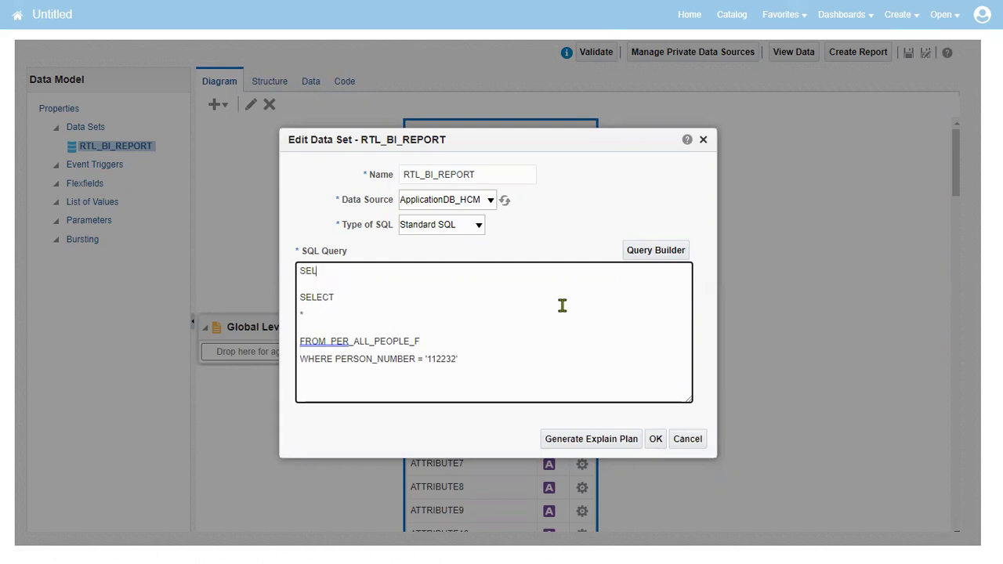
{"action": "type", "text": "SELECT * FROM PER_PERSON_NAMES_F"}
{"action": "key", "text": "Return"}
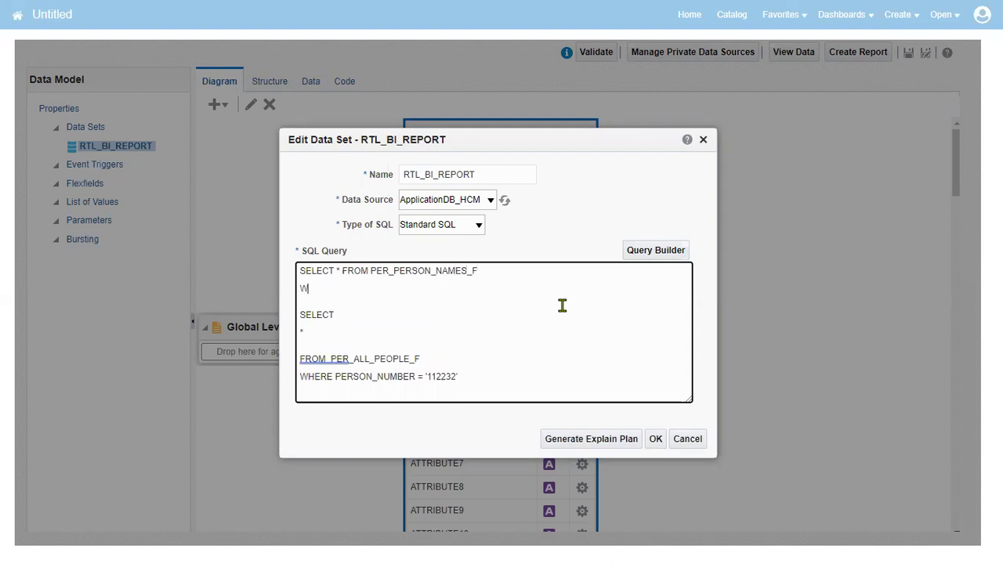
{"action": "type", "text": "WHERE PERSON_ID IN ("}
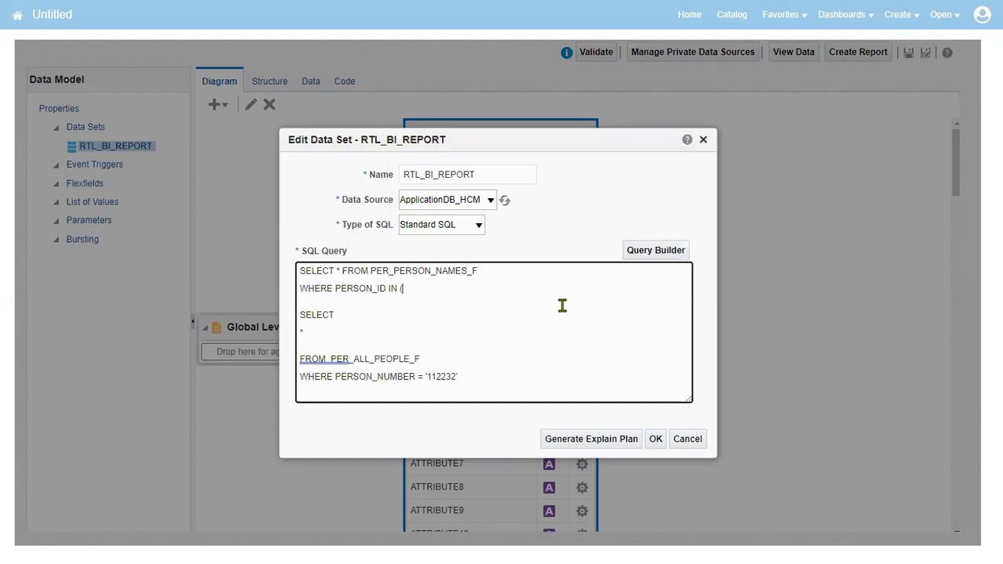
Step: Turn the old query into a PERSON_ID subquery, close the parentheses, and save the data set
{"action": "key", "text": "Delete"}
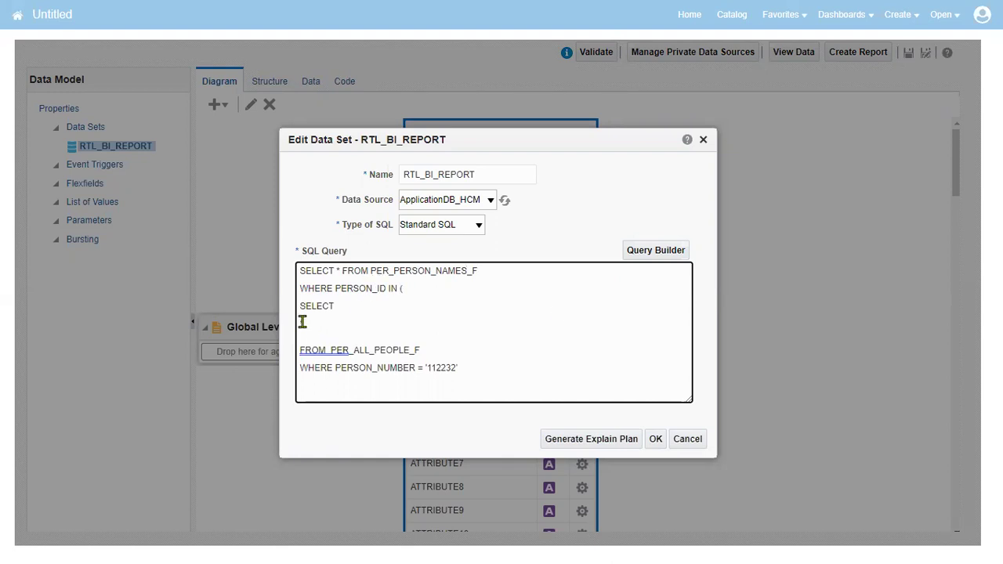
{"action": "left_click_drag", "start_coordinate": [299, 324], "coordinate": [338, 322]}
{"action": "type", "text": "PERSON_ID"}
{"action": "key", "text": "Delete"}
{"action": "key", "text": "Delete"}
{"action": "left_click", "coordinate": [352, 306]}
{"action": "key", "text": "Delete"}
{"action": "left_click", "coordinate": [424, 353]}
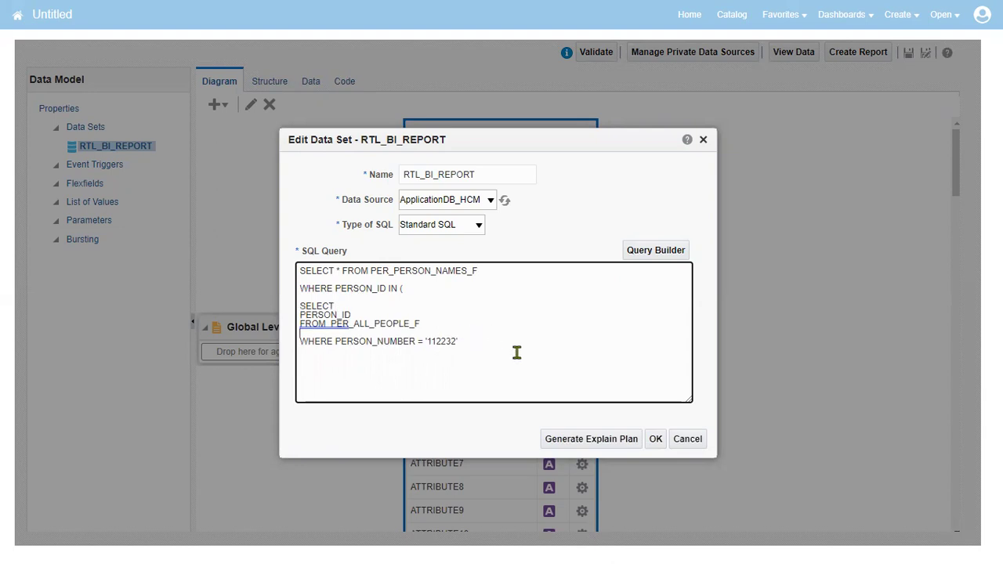
{"action": "type", "text": "')"}
{"action": "left_click", "coordinate": [655, 440]}
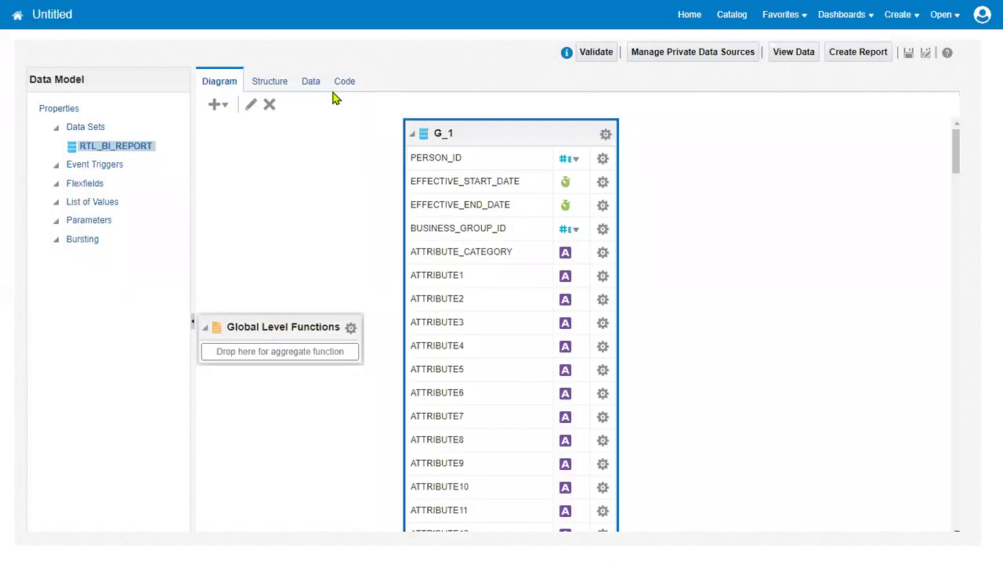
{"action": "left_click", "coordinate": [311, 83]}
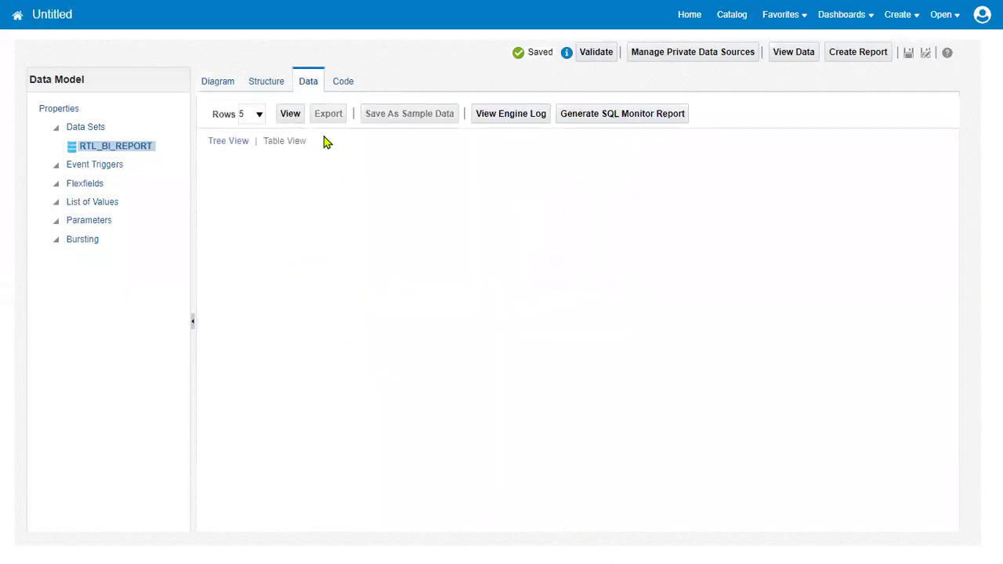
Step: Preview the new query as a table and scroll right to the name columns
{"action": "left_click", "coordinate": [290, 116]}
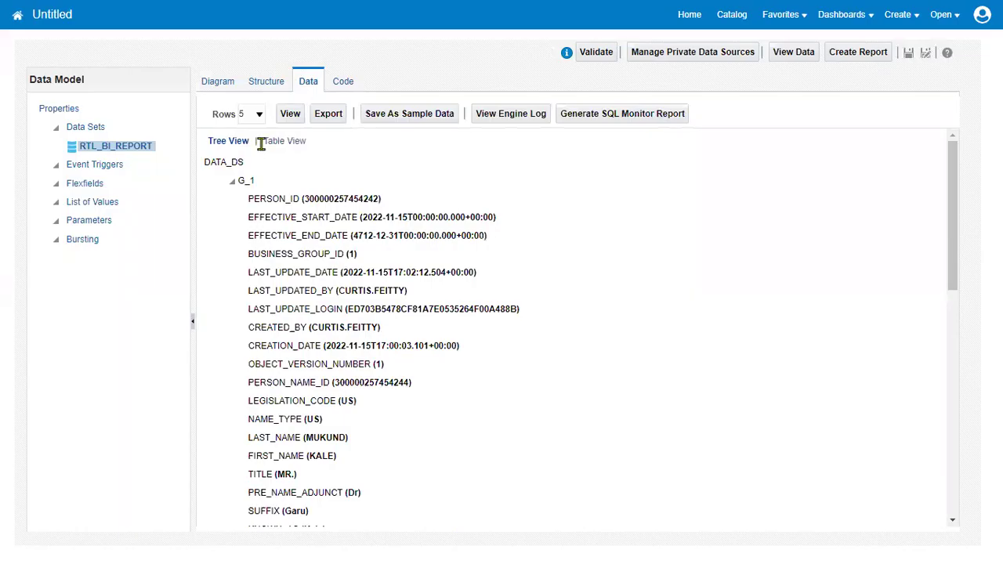
{"action": "left_click", "coordinate": [267, 142]}
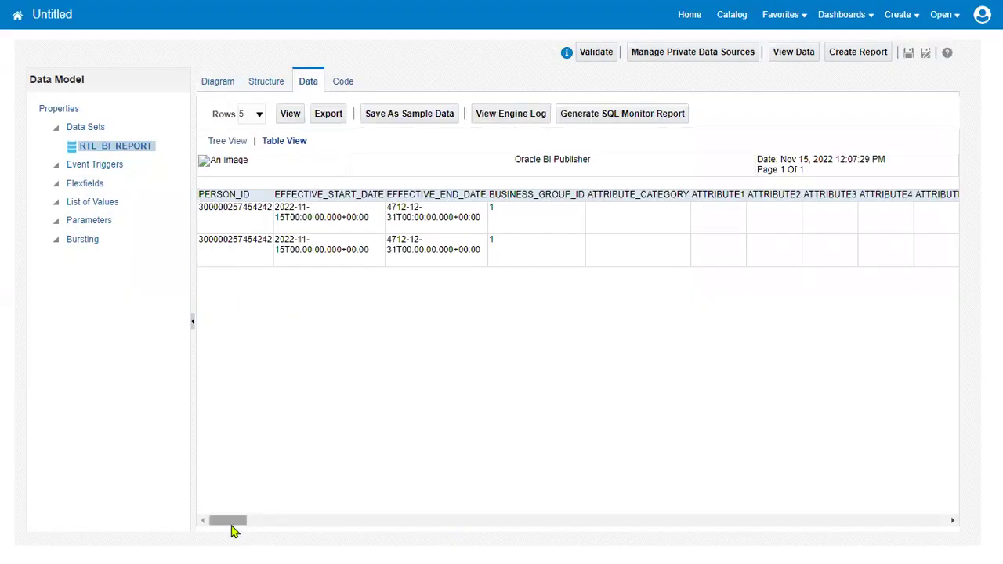
{"action": "left_click_drag", "start_coordinate": [232, 526], "coordinate": [339, 521]}
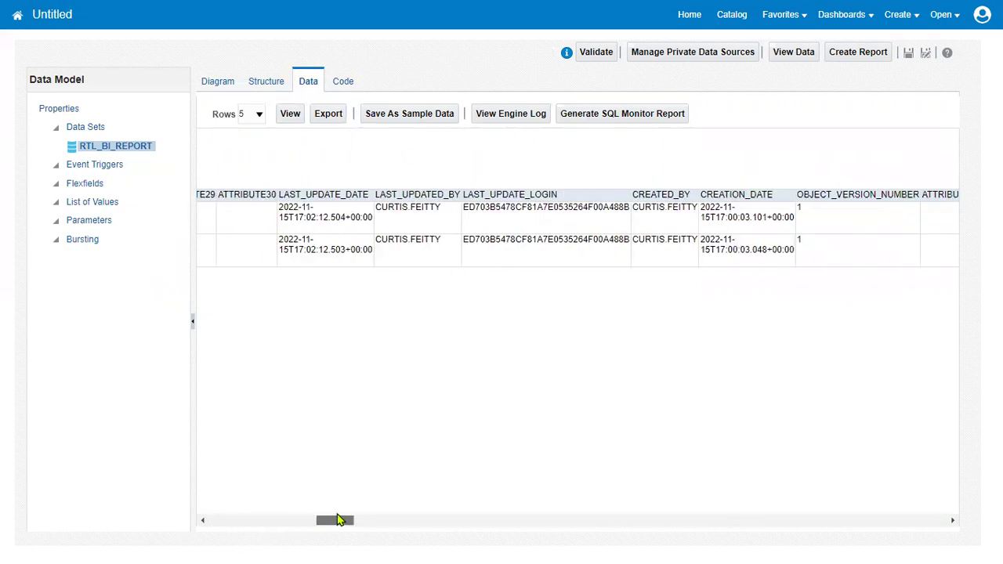
{"action": "left_click_drag", "start_coordinate": [339, 521], "coordinate": [533, 521]}
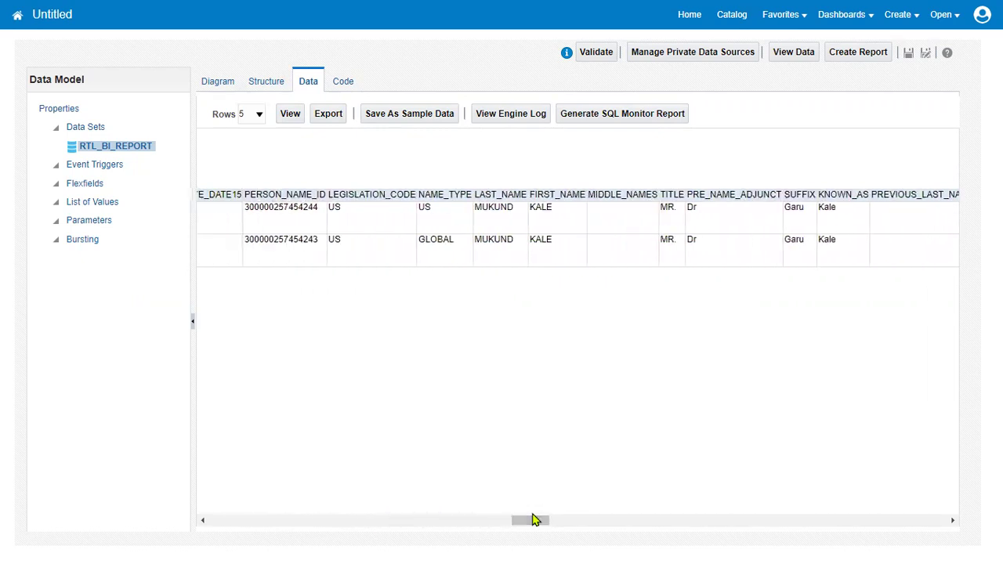
Step: Compare the US and GLOBAL name-type records, then return to Reports and Analytics
{"action": "double_click", "coordinate": [421, 209]}
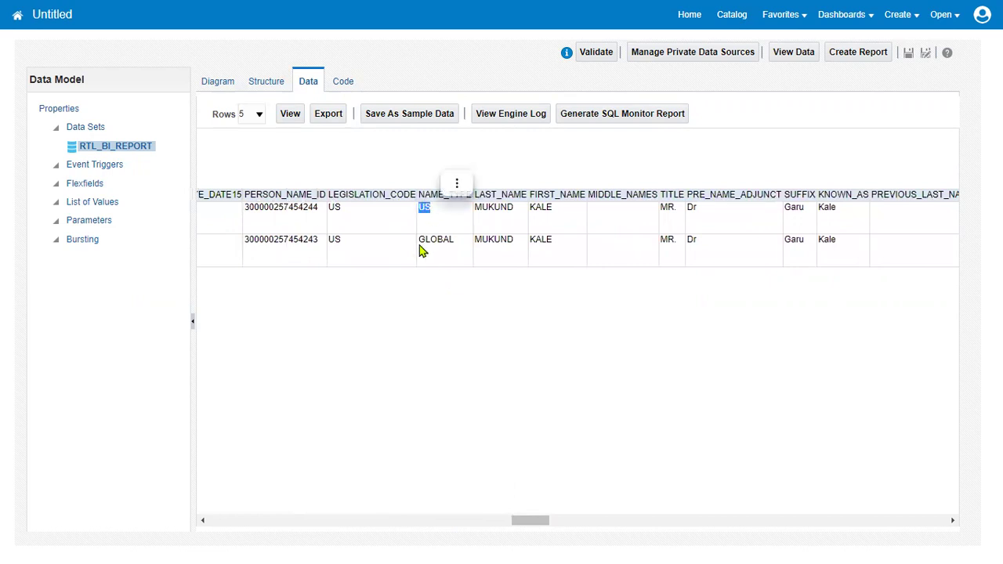
{"action": "double_click", "coordinate": [423, 243]}
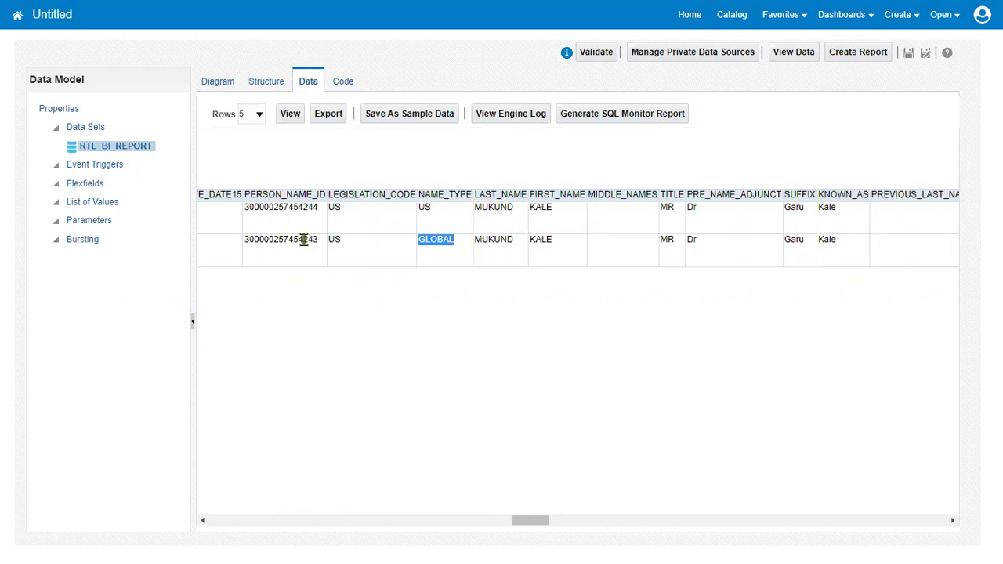
{"action": "left_click_drag", "start_coordinate": [301, 239], "coordinate": [320, 209]}
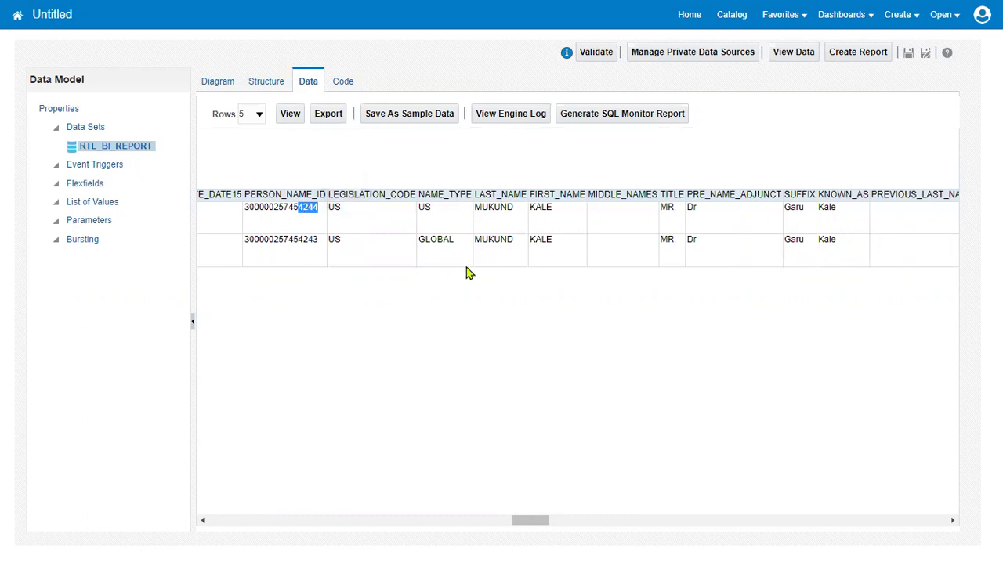
{"action": "left_click_drag", "start_coordinate": [419, 239], "coordinate": [457, 246]}
{"action": "left_click_drag", "start_coordinate": [419, 208], "coordinate": [462, 245]}
{"action": "left_click_drag", "start_coordinate": [421, 208], "coordinate": [444, 208]}
{"action": "left_click", "coordinate": [174, 14]}
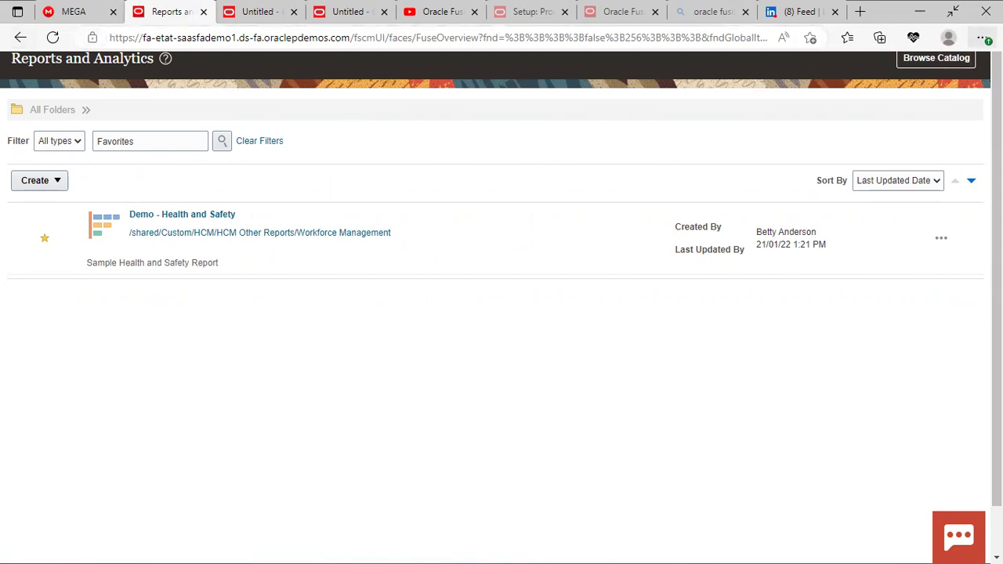
Step: Exit full screen and expand My Client Groups in the Navigator
{"action": "left_click", "coordinate": [952, 11]}
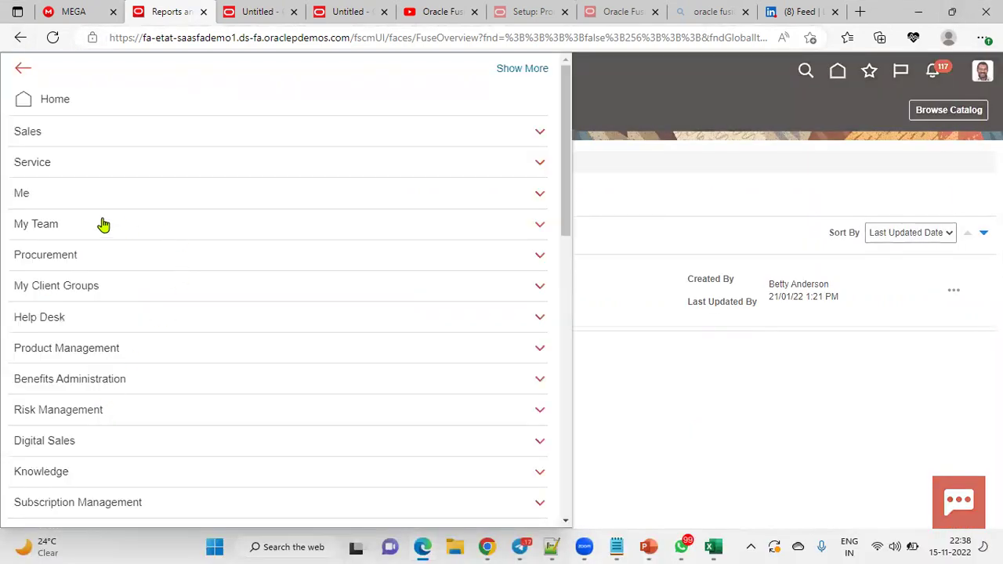
{"action": "left_click", "coordinate": [67, 286]}
{"action": "scroll", "coordinate": [83, 297], "scroll_direction": "down", "scroll_amount": 1}
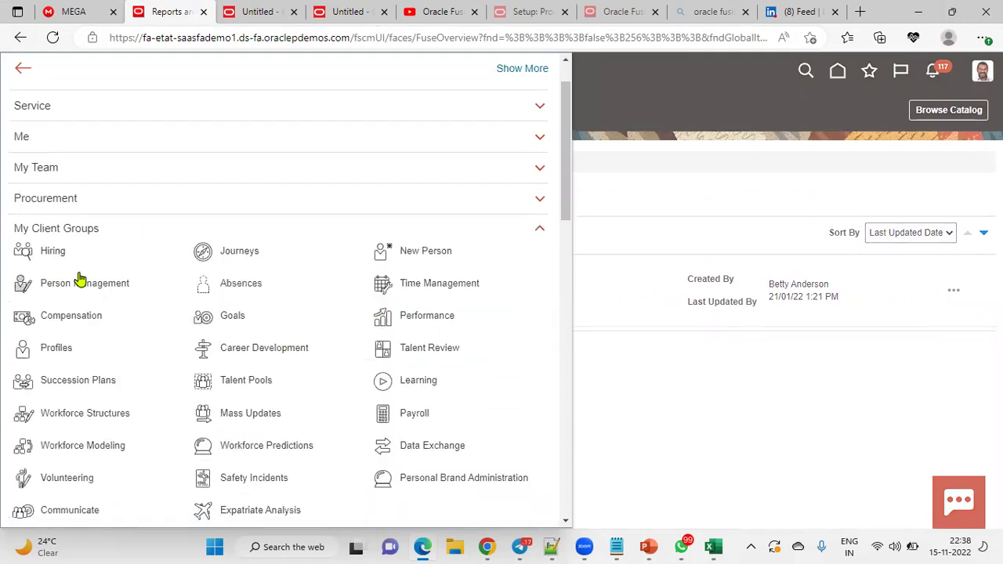
{"action": "left_click", "coordinate": [250, 11]}
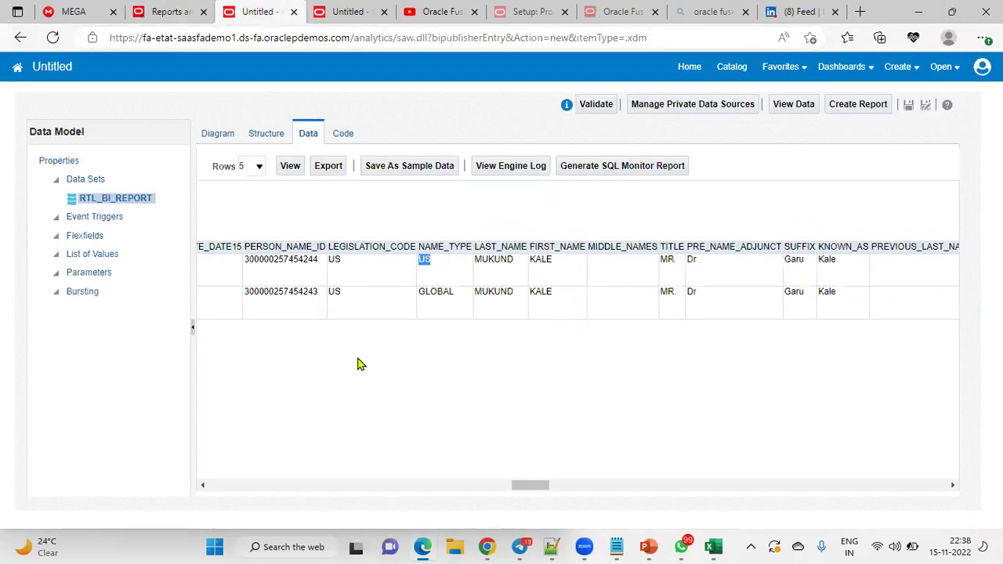
{"action": "left_click_drag", "start_coordinate": [540, 486], "coordinate": [186, 481]}
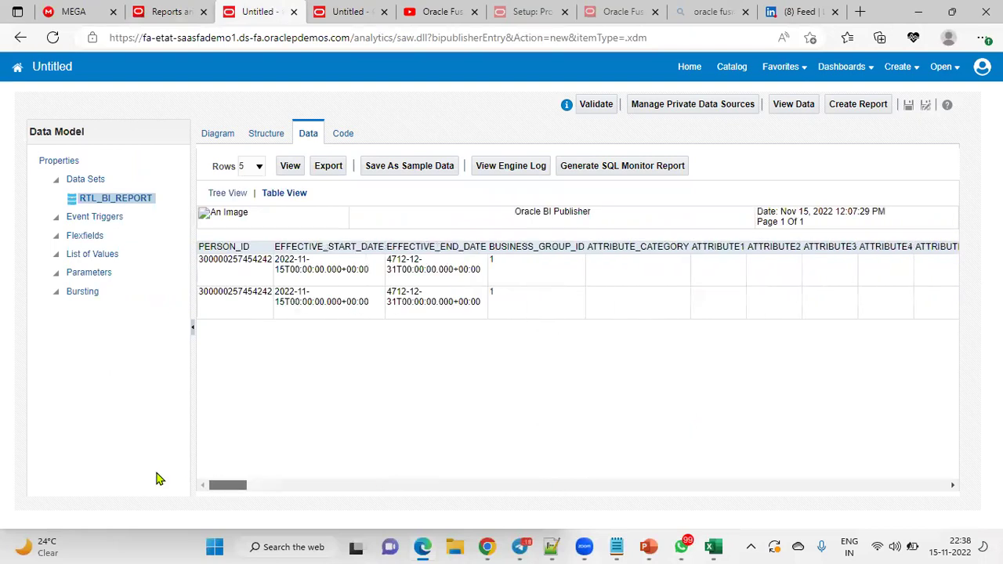
{"action": "left_click", "coordinate": [184, 11]}
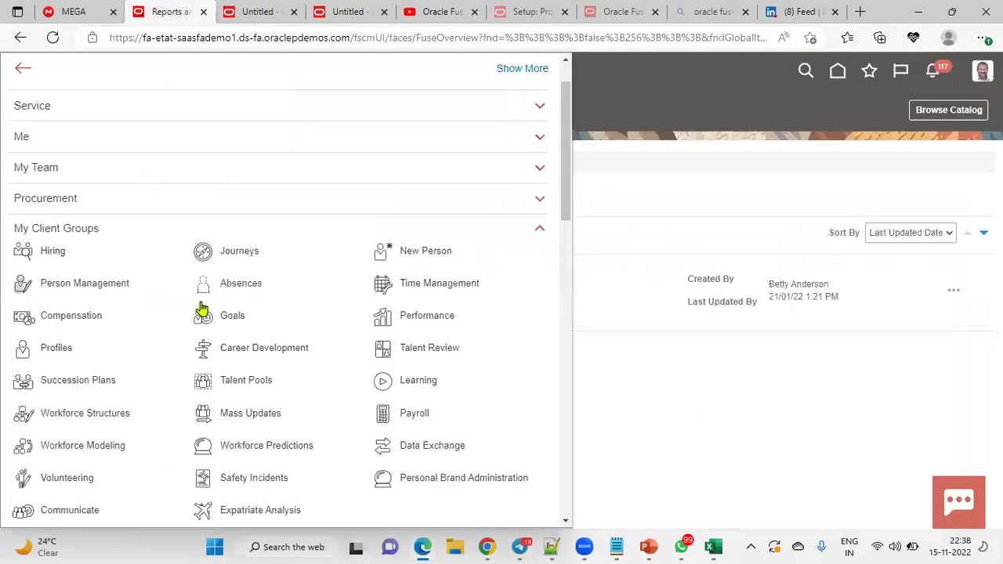
Step: In Person Management, search by the employee's person number and open the found record
{"action": "left_click", "coordinate": [93, 288]}
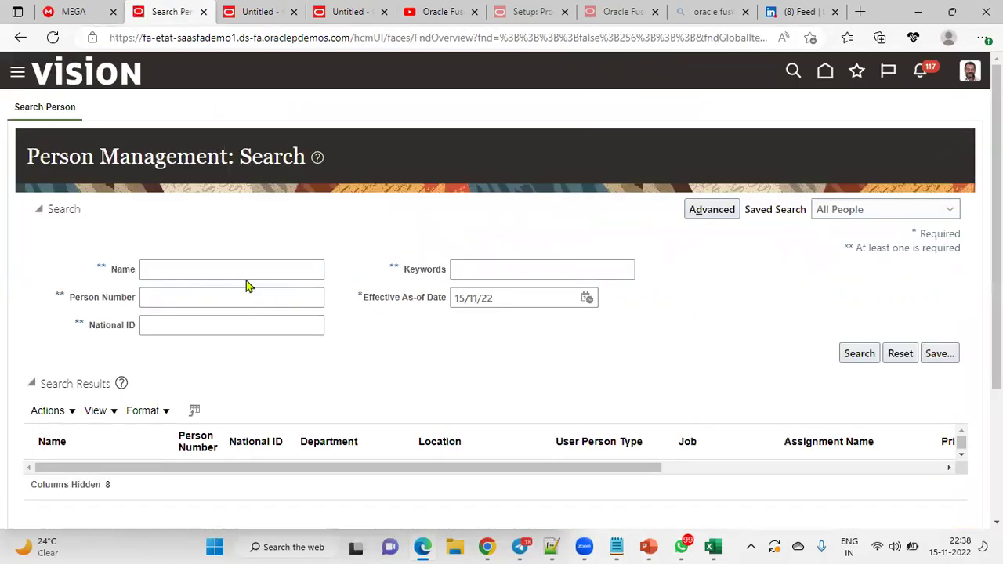
{"action": "left_click", "coordinate": [234, 270]}
{"action": "left_click", "coordinate": [50, 324]}
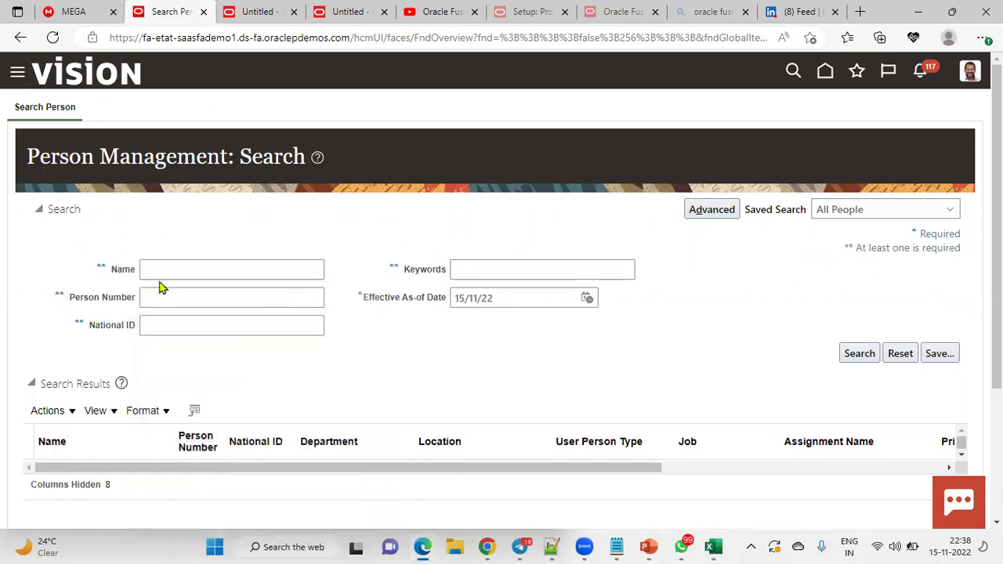
{"action": "left_click", "coordinate": [168, 296]}
{"action": "type", "text": "112232"}
{"action": "left_click", "coordinate": [865, 357]}
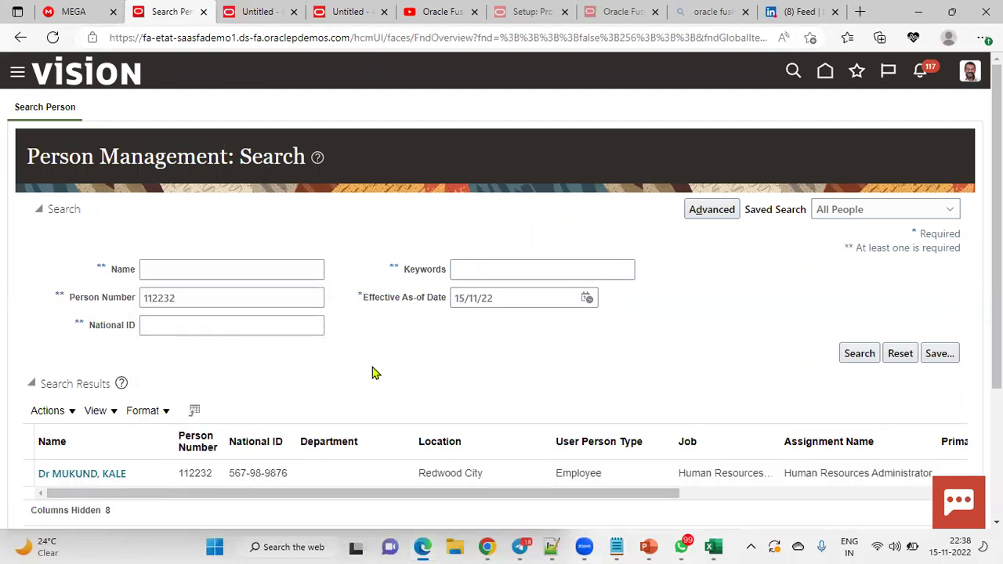
{"action": "left_click", "coordinate": [103, 479]}
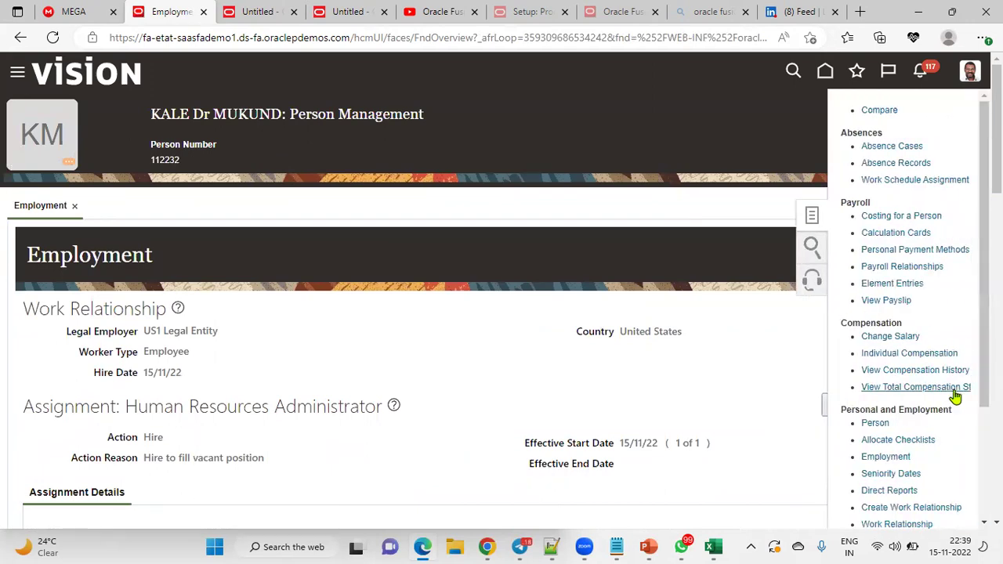
Step: Open the employee's Person page and scroll through name, address and biographical details
{"action": "left_click", "coordinate": [878, 359]}
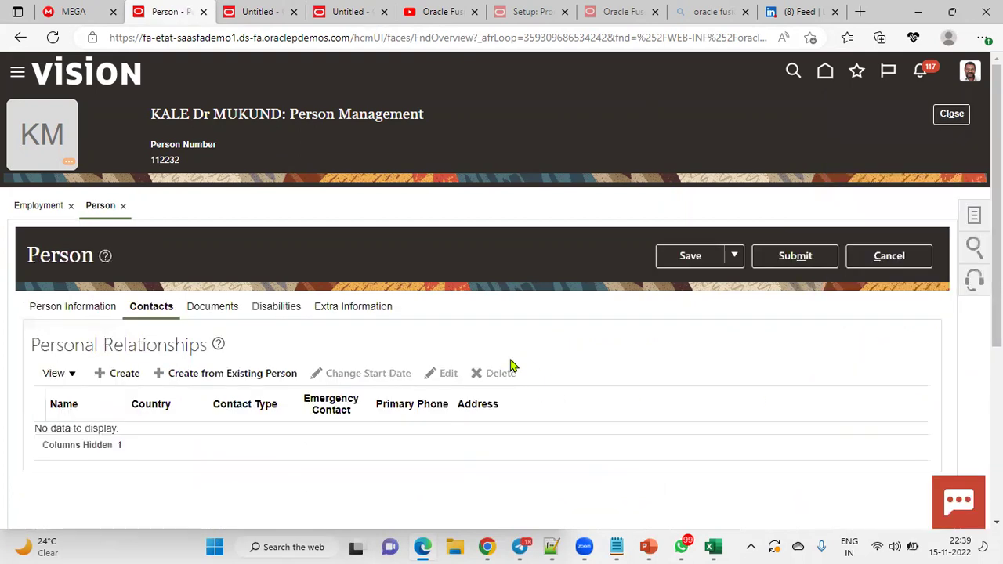
{"action": "left_click", "coordinate": [102, 310]}
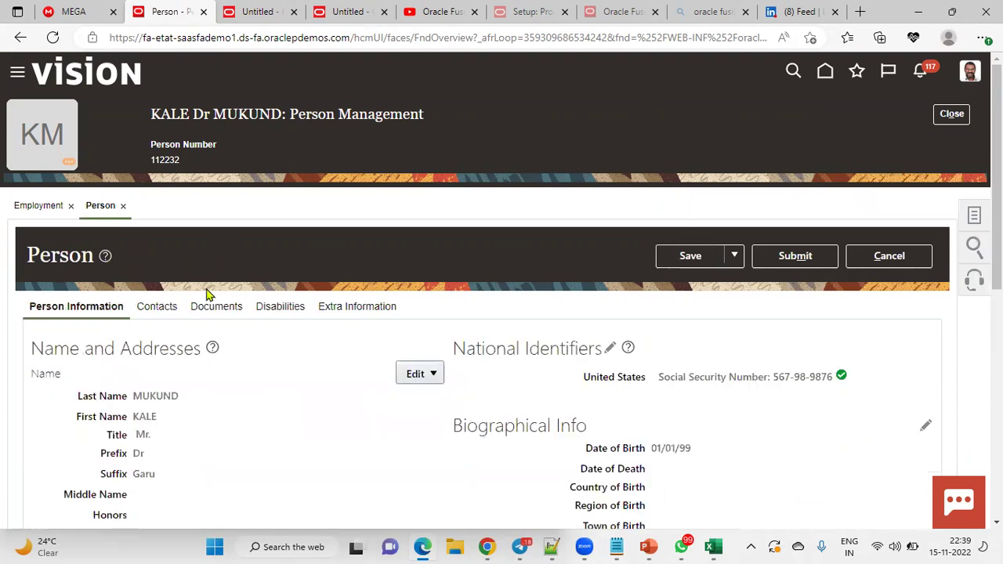
{"action": "scroll", "coordinate": [241, 410], "scroll_direction": "down", "scroll_amount": 2}
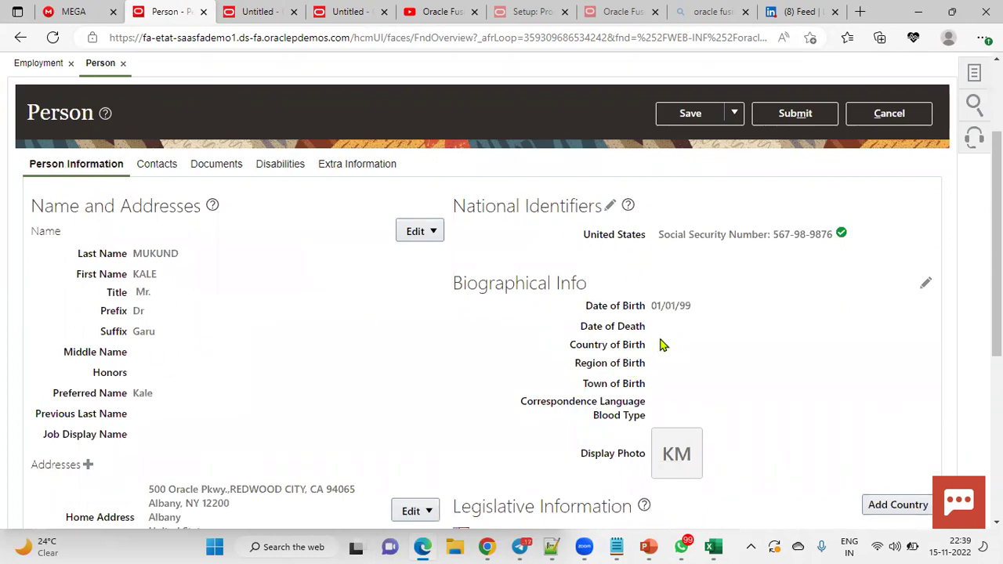
{"action": "scroll", "coordinate": [658, 337], "scroll_direction": "down", "scroll_amount": 2}
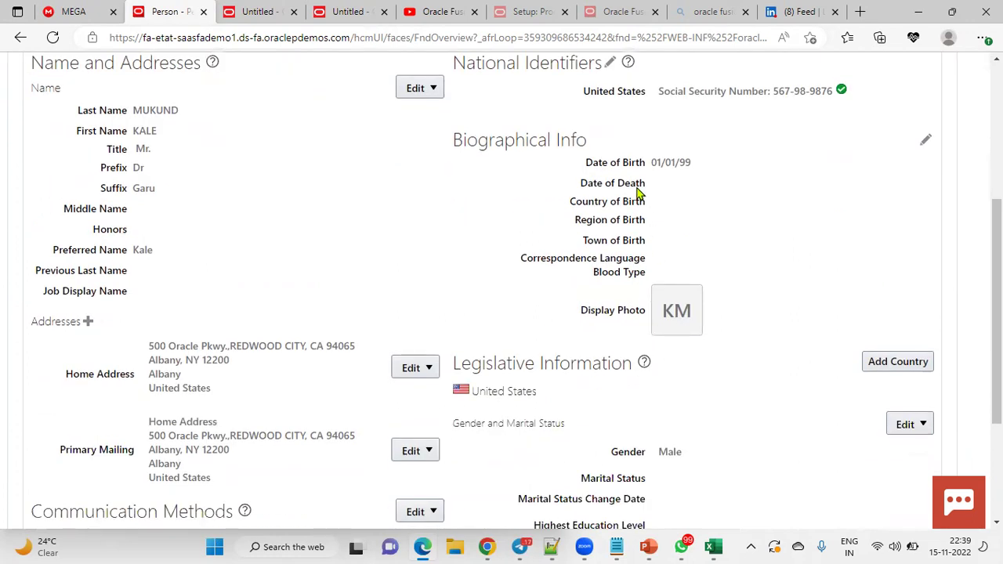
{"action": "scroll", "coordinate": [243, 425], "scroll_direction": "down", "scroll_amount": 2}
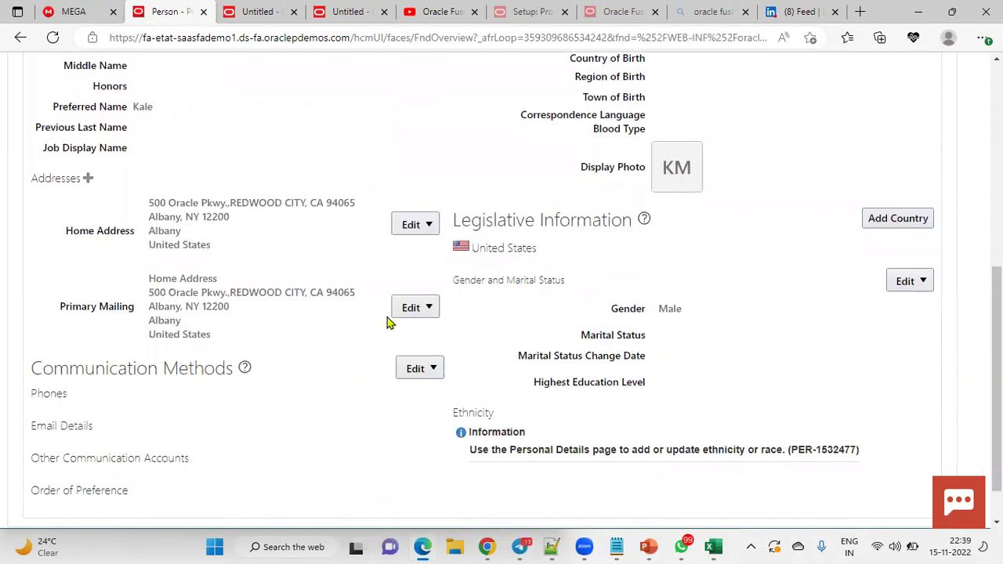
{"action": "scroll", "coordinate": [318, 363], "scroll_direction": "up", "scroll_amount": 6}
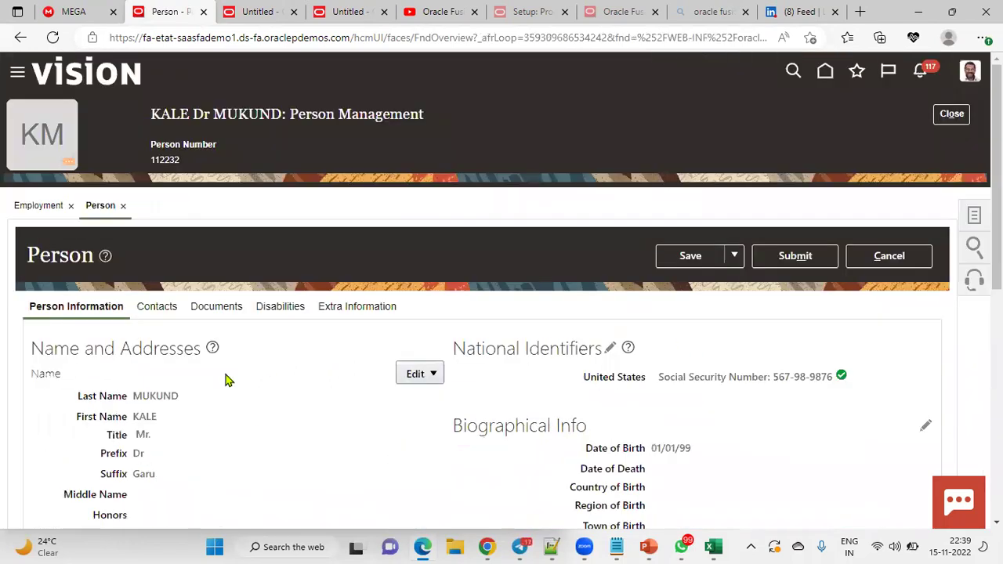
{"action": "scroll", "coordinate": [212, 402], "scroll_direction": "down", "scroll_amount": 2}
Step: Correct the existing name record by deleting the suffix Garu
{"action": "left_click", "coordinate": [415, 238]}
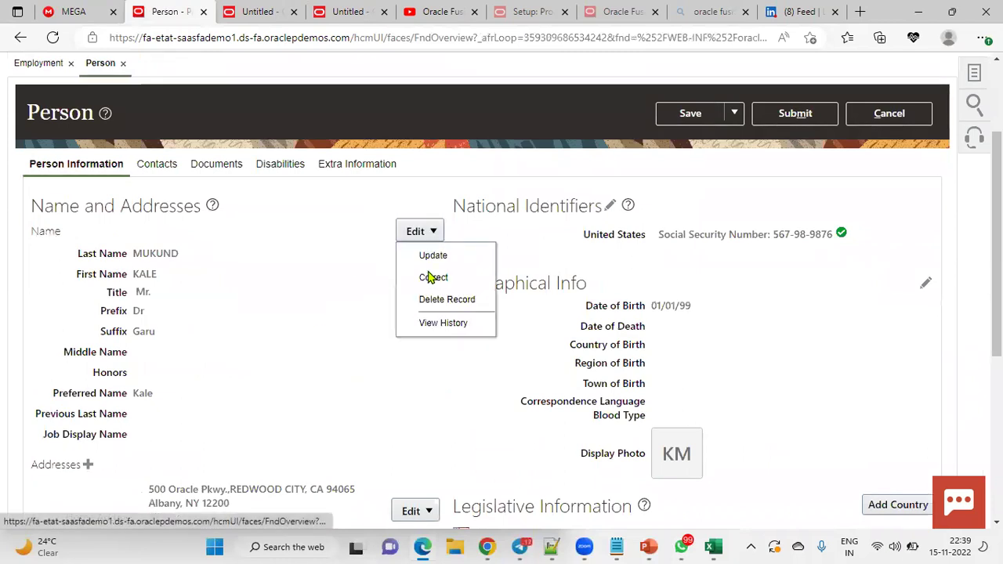
{"action": "left_click", "coordinate": [433, 279]}
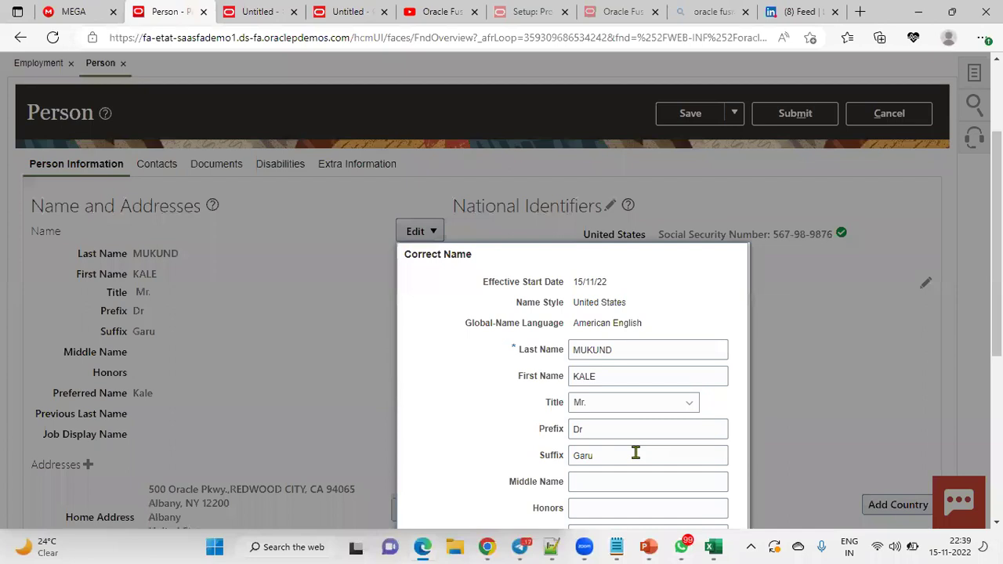
{"action": "scroll", "coordinate": [631, 423], "scroll_direction": "down", "scroll_amount": 1}
{"action": "left_click", "coordinate": [533, 390]}
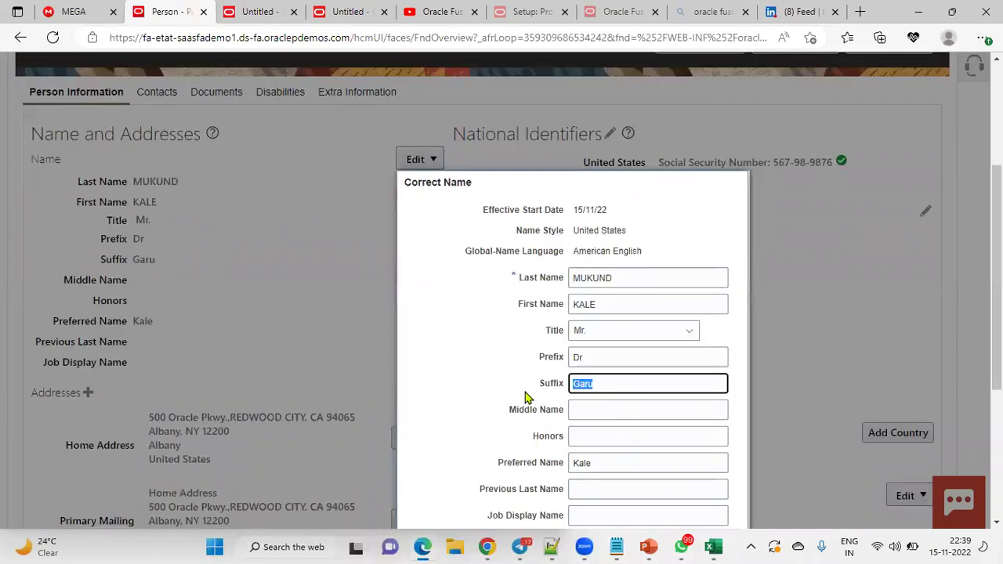
{"action": "key", "text": "BackSpace"}
{"action": "scroll", "coordinate": [817, 453], "scroll_direction": "down", "scroll_amount": 3}
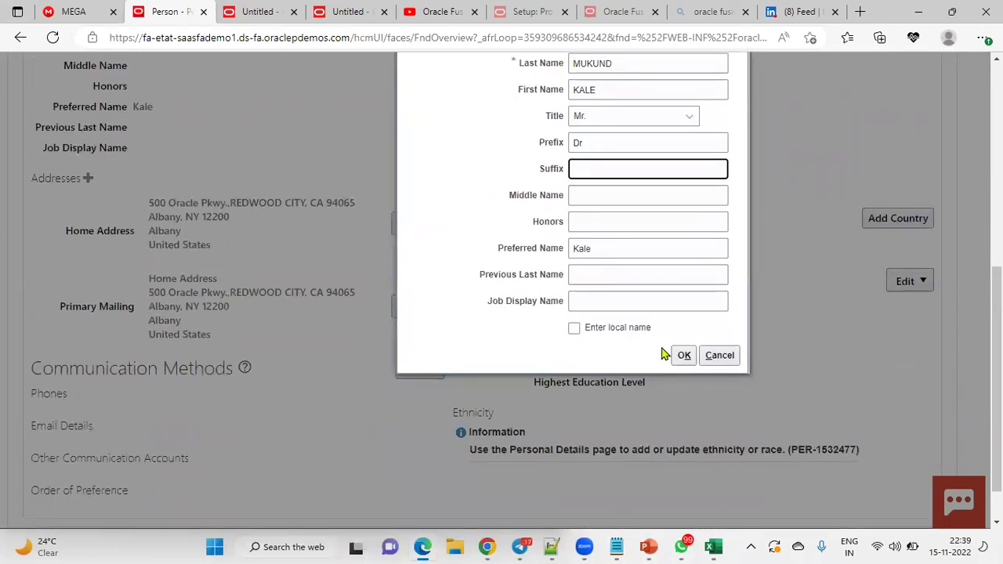
{"action": "left_click", "coordinate": [682, 355]}
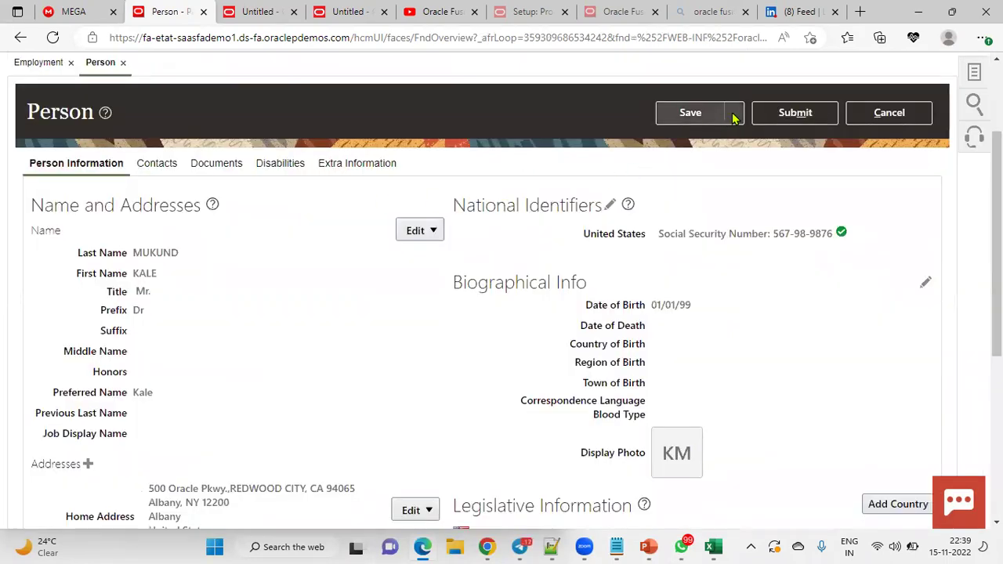
Step: Save and close the person changes, acknowledge the confirmation, and finish with Done
{"action": "left_click", "coordinate": [734, 118]}
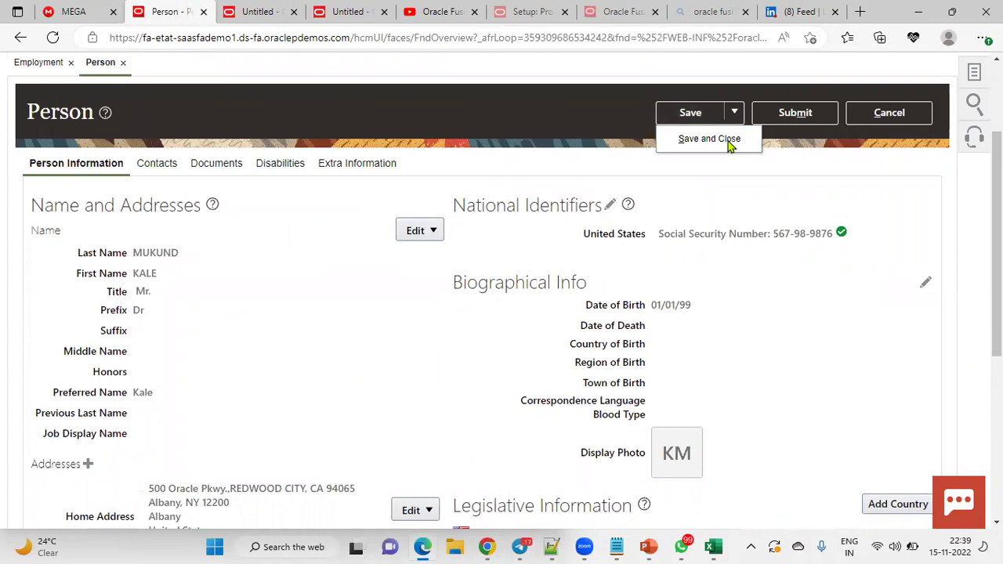
{"action": "left_click", "coordinate": [728, 142]}
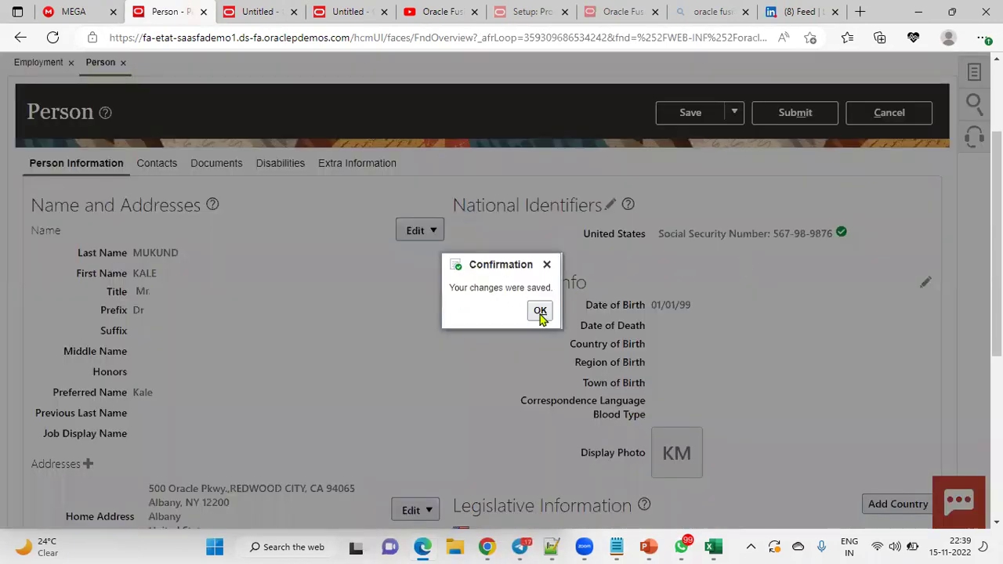
{"action": "left_click", "coordinate": [540, 313]}
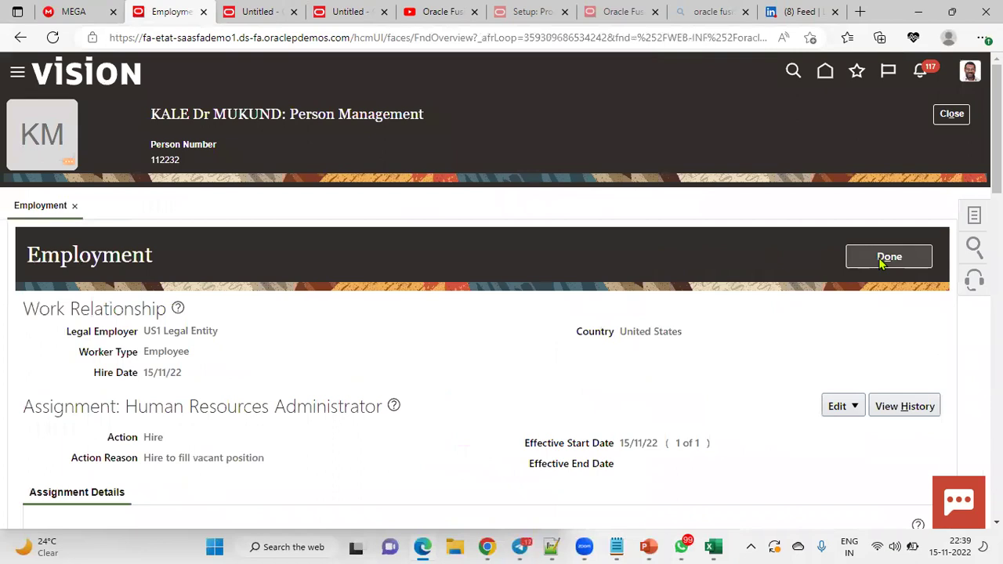
{"action": "left_click", "coordinate": [885, 259]}
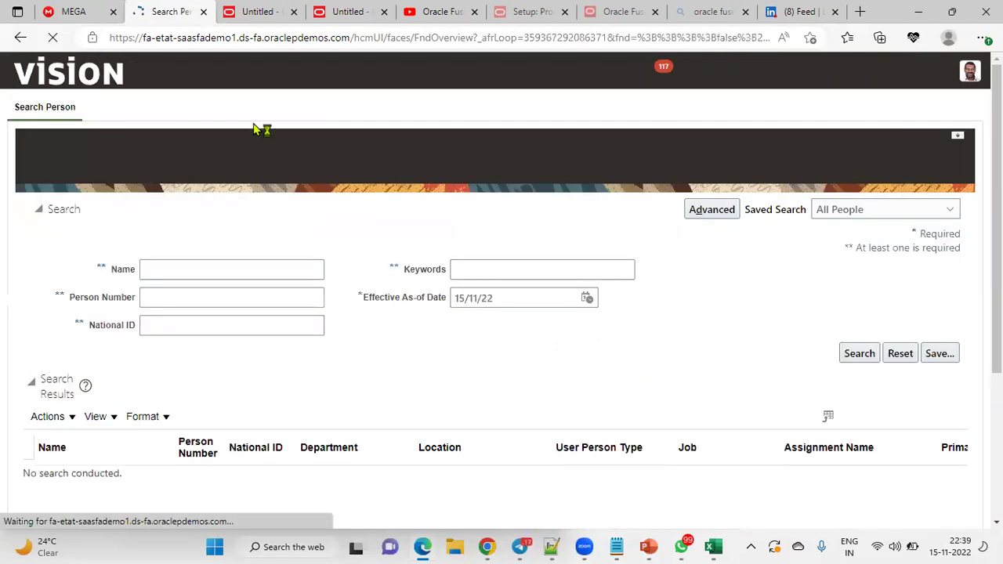
Step: Rerun the Untitled data model's table preview and check that SUFFIX still shows Garu
{"action": "left_click", "coordinate": [251, 11]}
{"action": "left_click", "coordinate": [220, 134]}
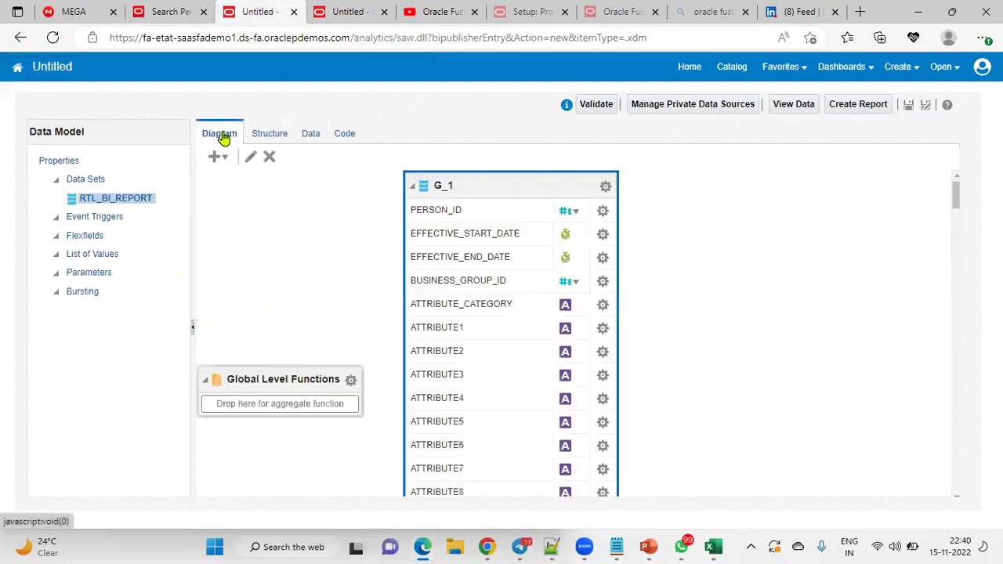
{"action": "left_click", "coordinate": [307, 142]}
{"action": "left_click", "coordinate": [298, 168]}
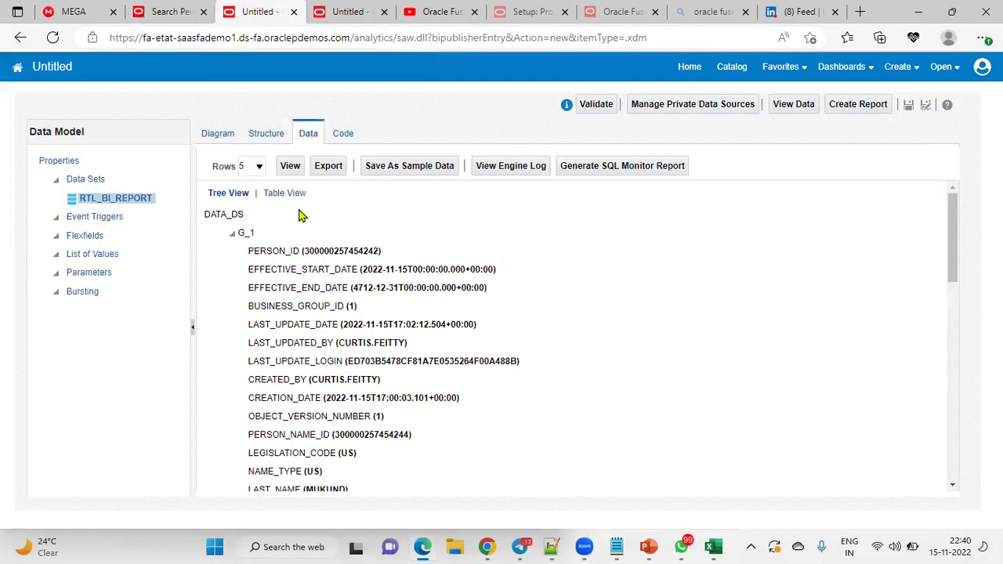
{"action": "left_click", "coordinate": [284, 193]}
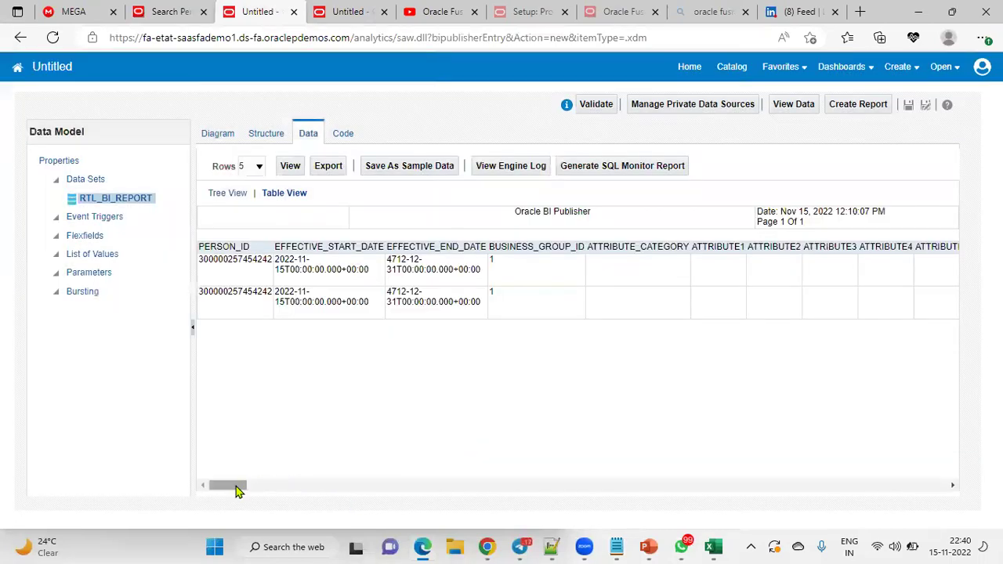
{"action": "left_click_drag", "start_coordinate": [234, 485], "coordinate": [541, 487]}
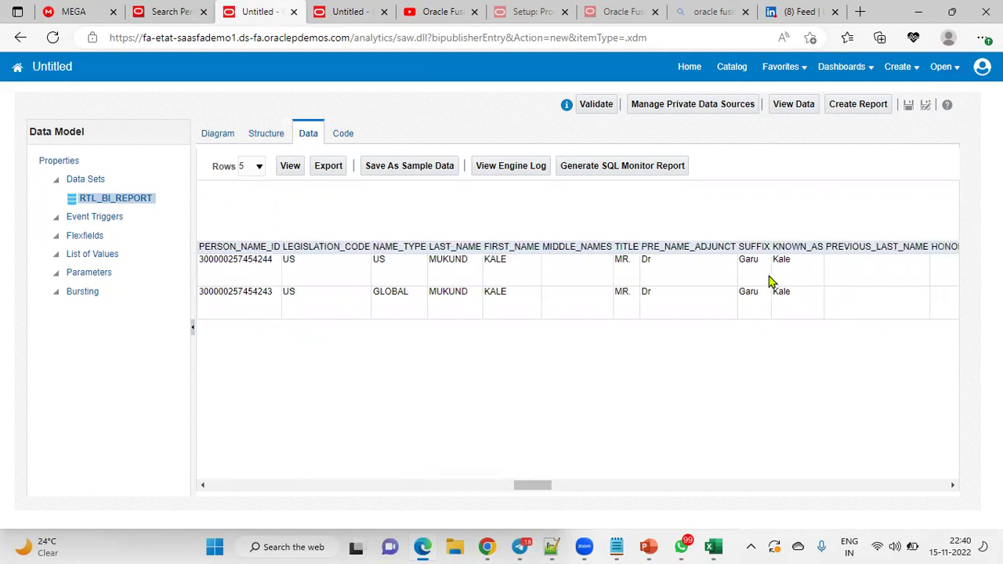
{"action": "left_click_drag", "start_coordinate": [745, 266], "coordinate": [754, 261]}
{"action": "left_click", "coordinate": [220, 134]}
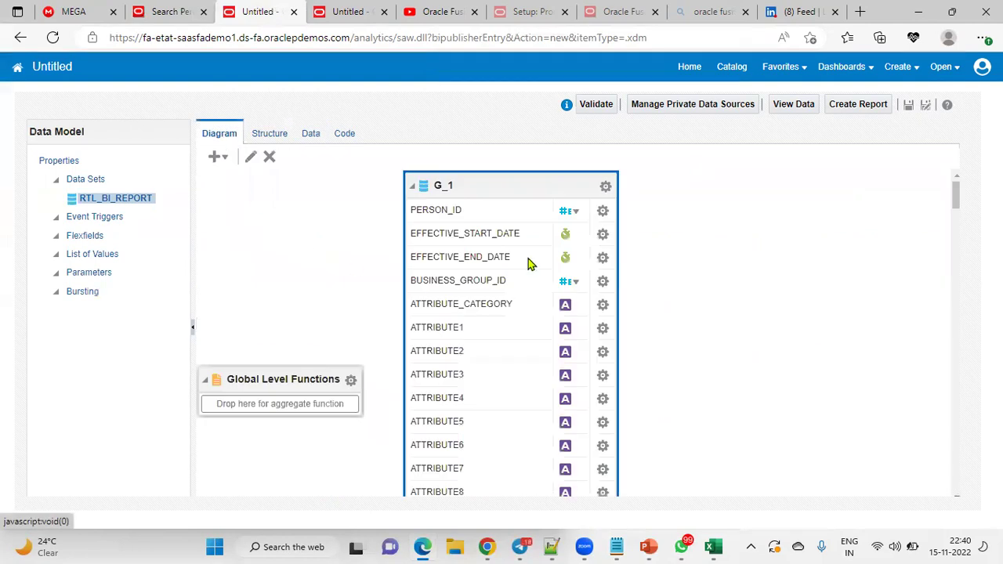
Step: Re-save G_1's SQL unchanged and refresh the table preview to confirm SUFFIX is now empty
{"action": "left_click", "coordinate": [605, 186]}
{"action": "left_click", "coordinate": [650, 365]}
{"action": "left_click_drag", "start_coordinate": [504, 360], "coordinate": [236, 277]}
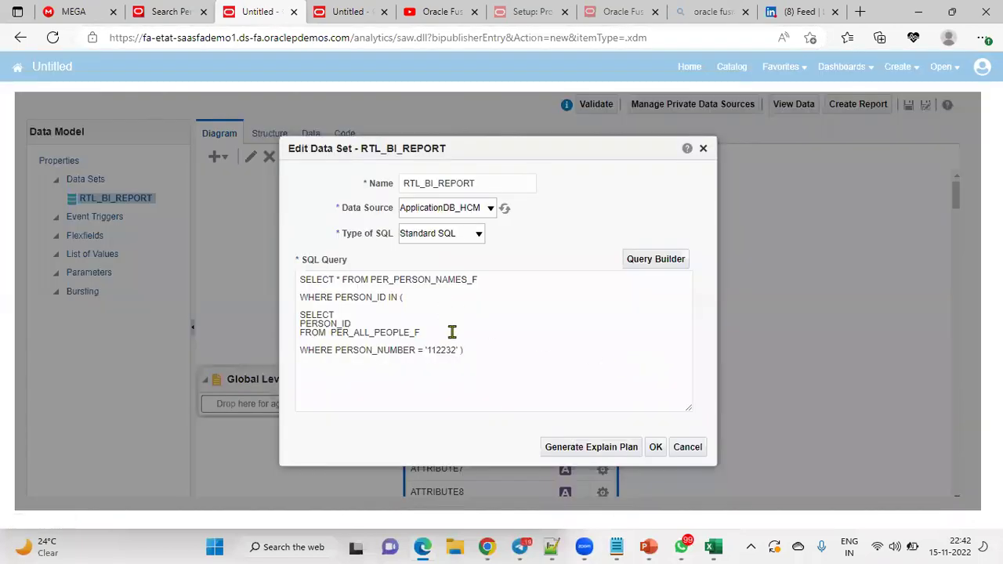
{"action": "left_click", "coordinate": [653, 447]}
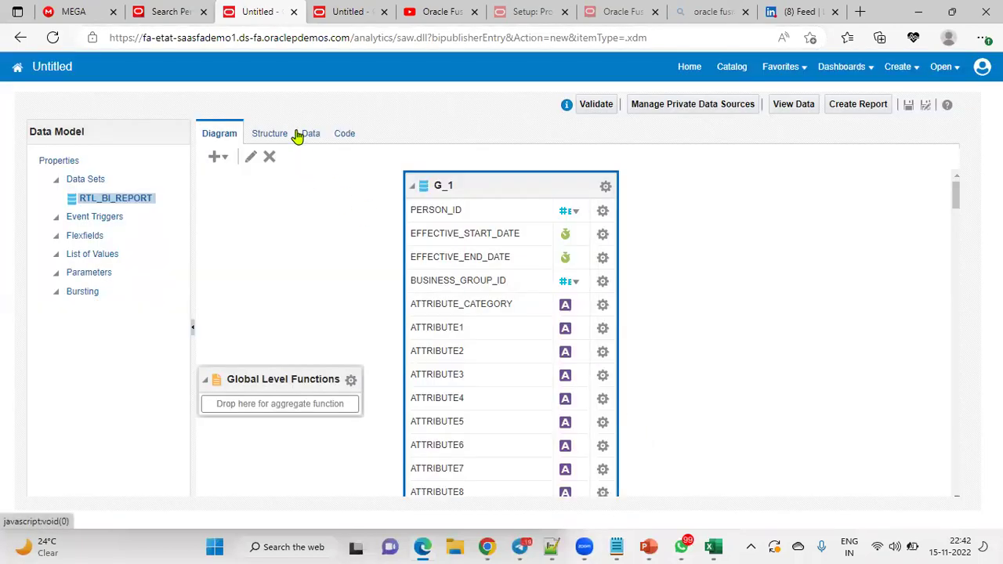
{"action": "left_click", "coordinate": [312, 136]}
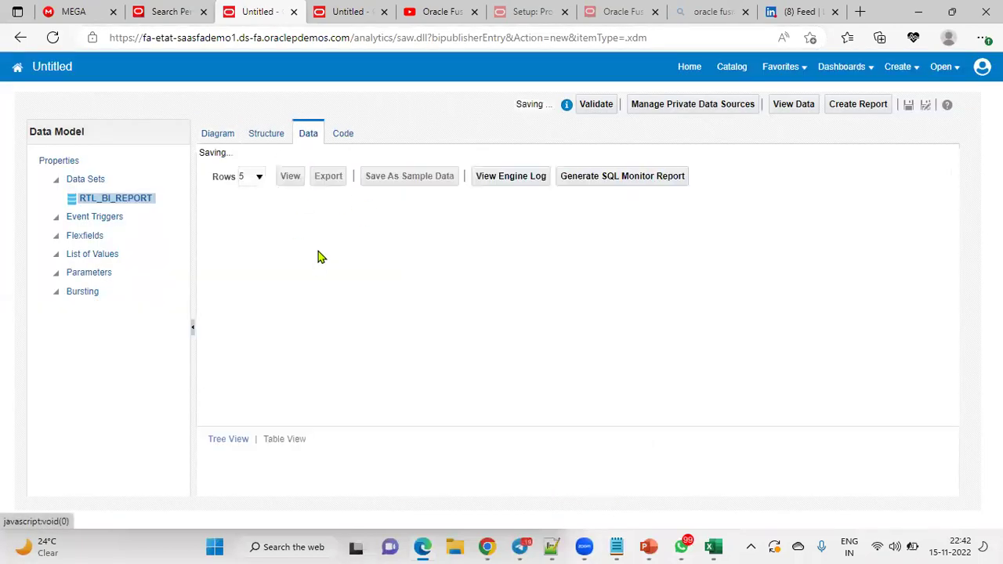
{"action": "left_click", "coordinate": [289, 165]}
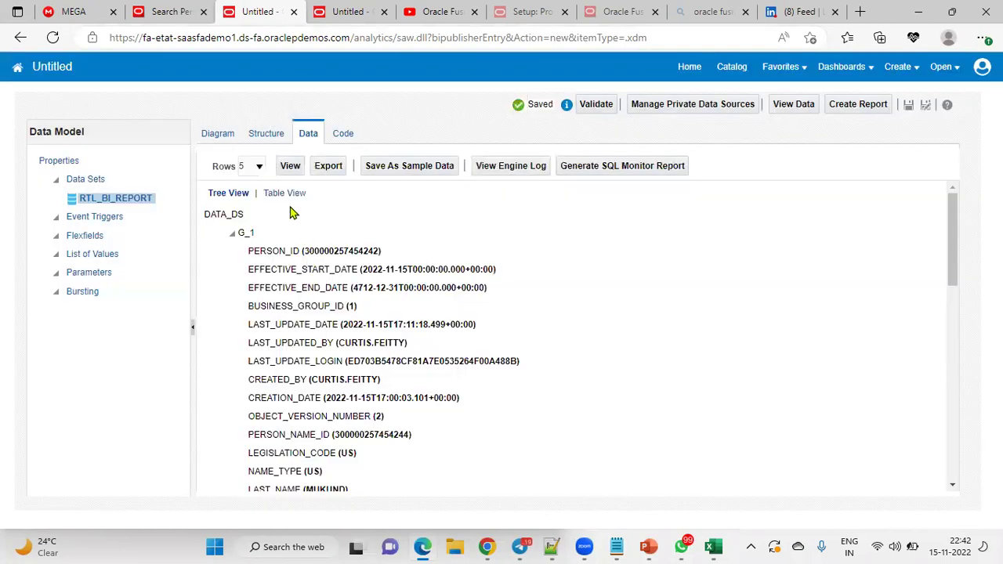
{"action": "left_click", "coordinate": [281, 192]}
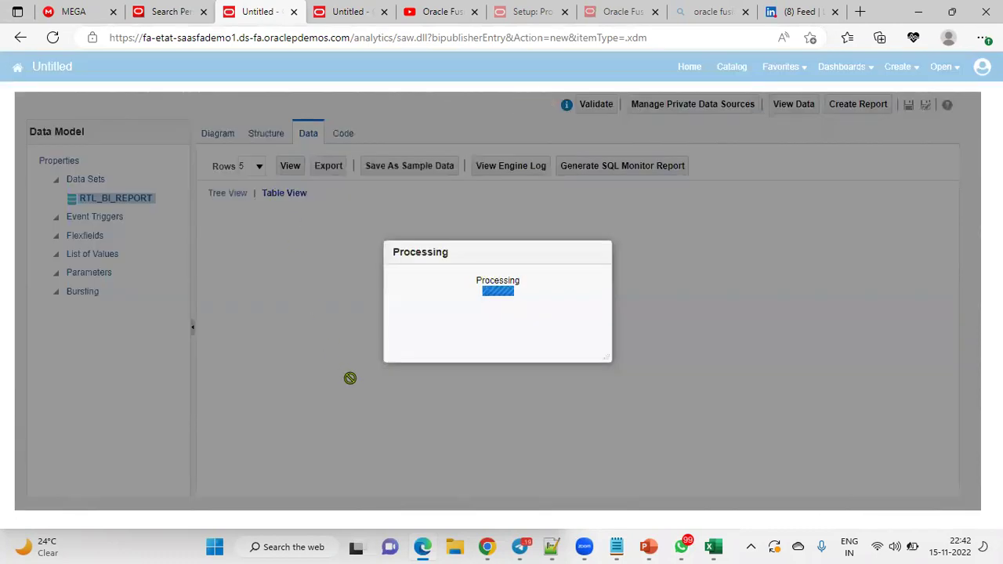
{"action": "left_click_drag", "start_coordinate": [239, 487], "coordinate": [541, 455]}
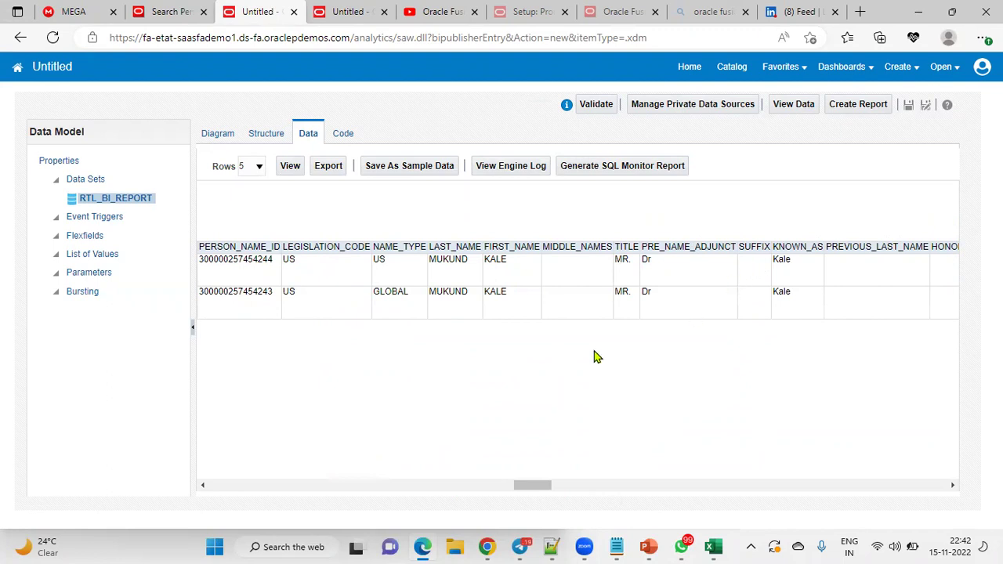
Step: Look up the employee by person number and open their Person details, showing prefix Dr and no suffix
{"action": "left_click", "coordinate": [174, 14]}
{"action": "left_click", "coordinate": [203, 297]}
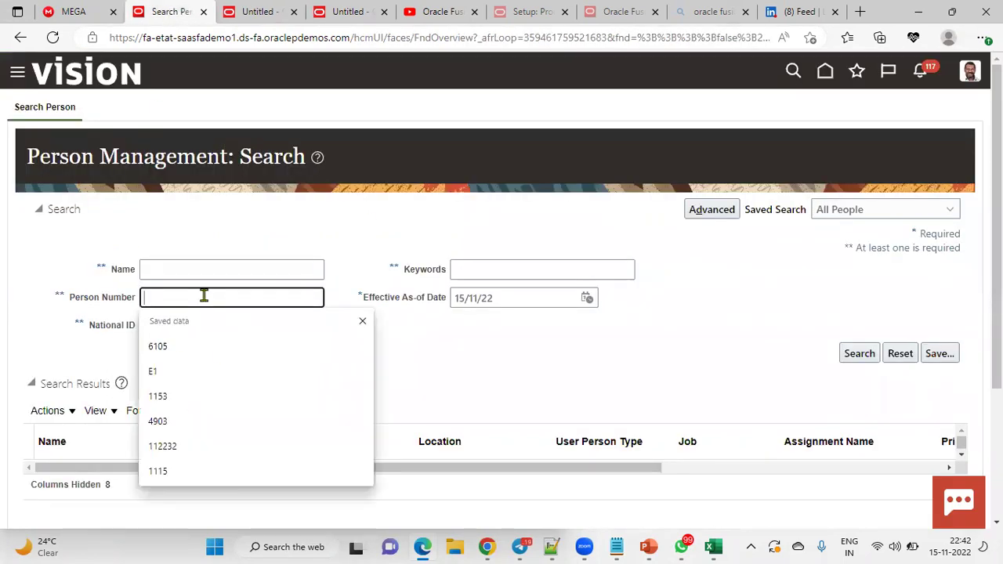
{"action": "left_click", "coordinate": [172, 444]}
{"action": "left_click", "coordinate": [853, 354]}
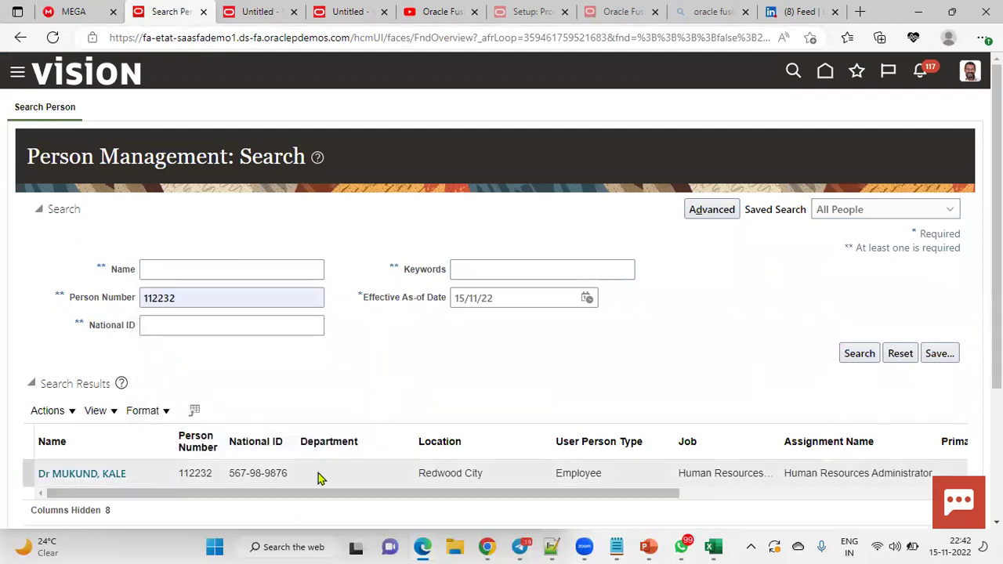
{"action": "left_click", "coordinate": [94, 475]}
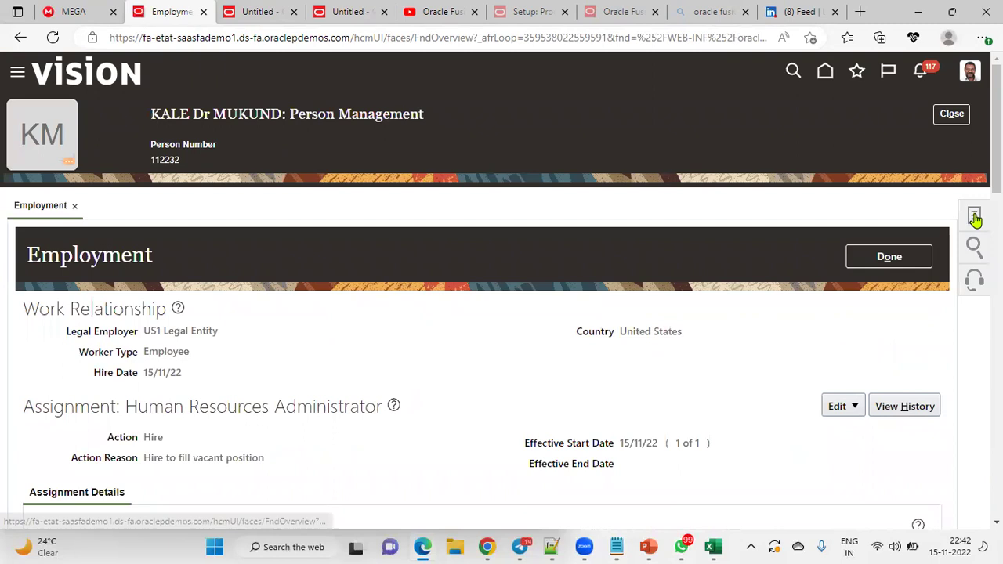
{"action": "left_click", "coordinate": [974, 215]}
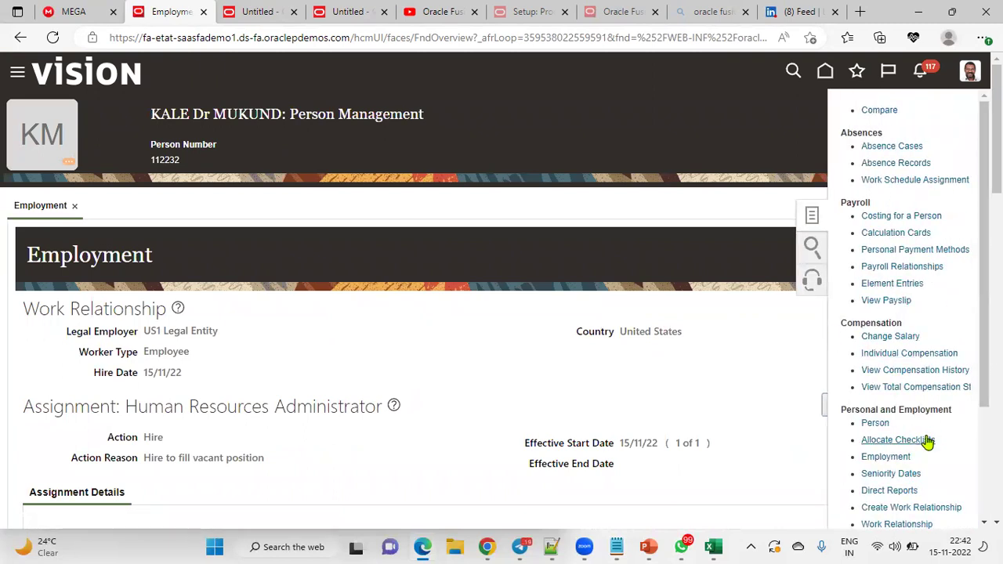
{"action": "left_click", "coordinate": [875, 424]}
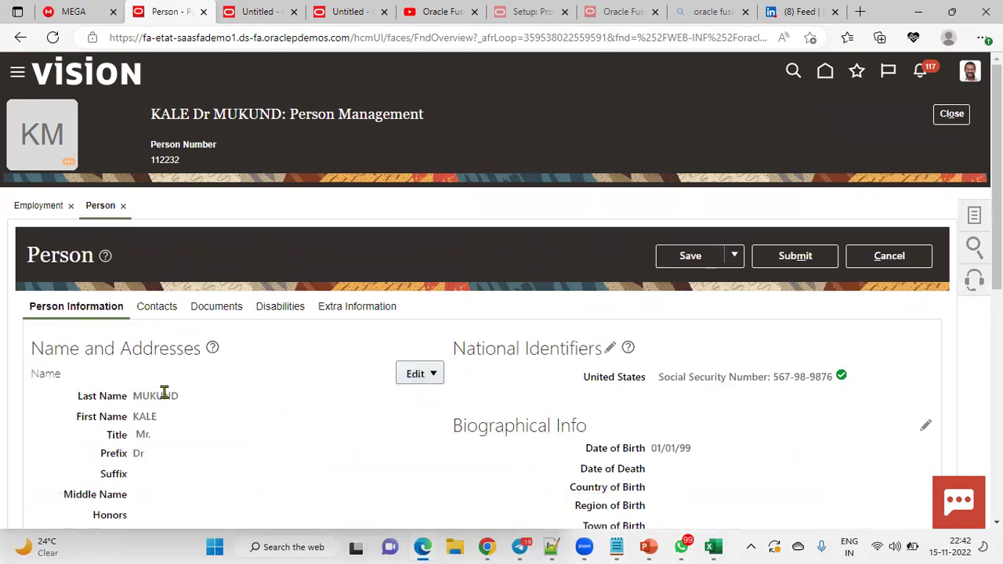
{"action": "scroll", "coordinate": [164, 391], "scroll_direction": "down", "scroll_amount": 2}
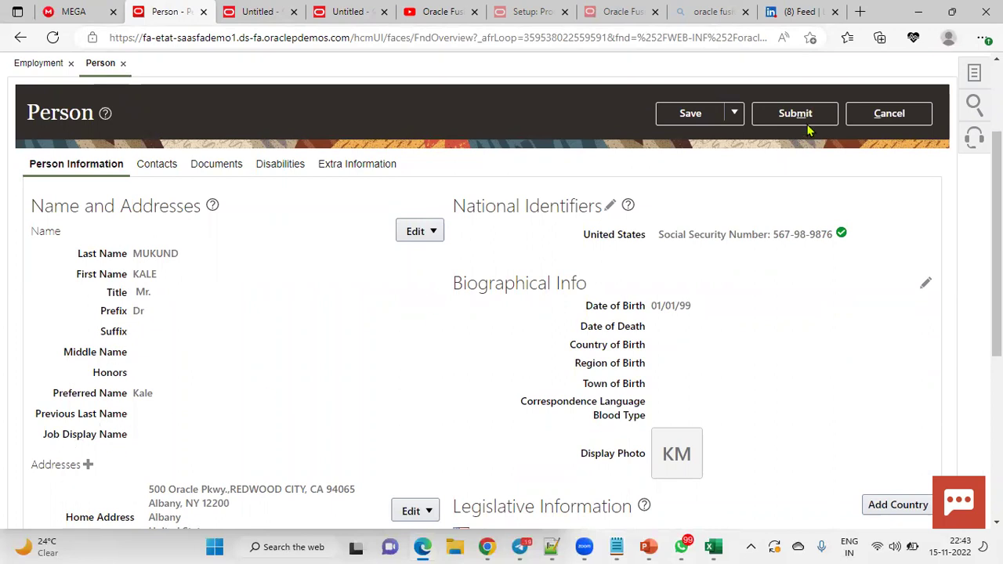
Step: Start a date-effective name update effective from 20/11/22
{"action": "left_click", "coordinate": [434, 232]}
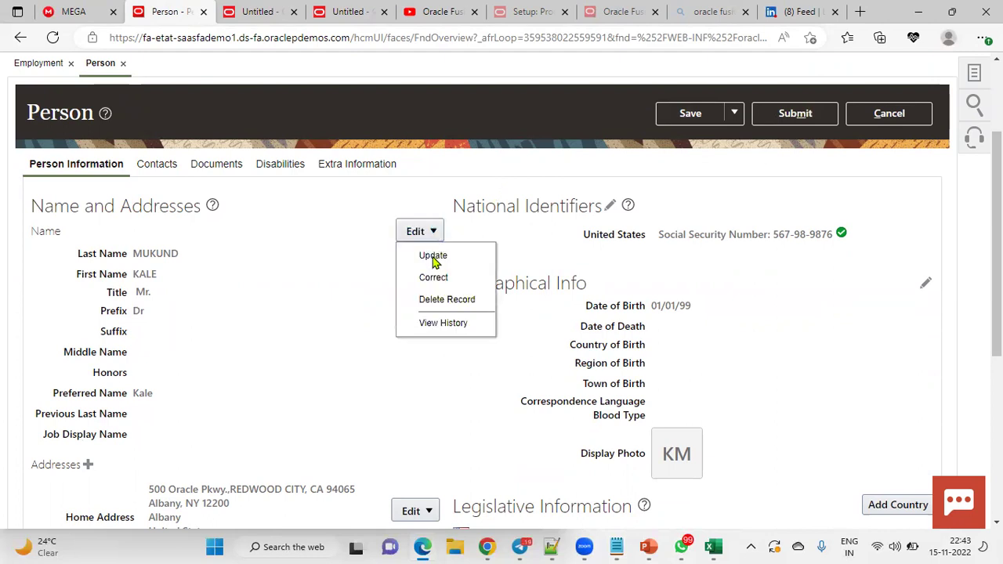
{"action": "left_click", "coordinate": [433, 257]}
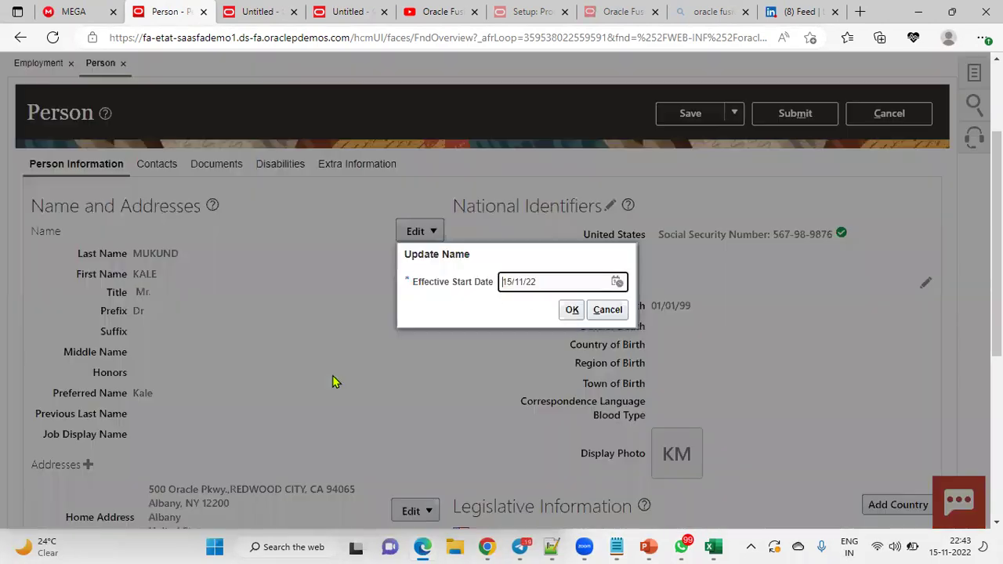
{"action": "left_click", "coordinate": [618, 281]}
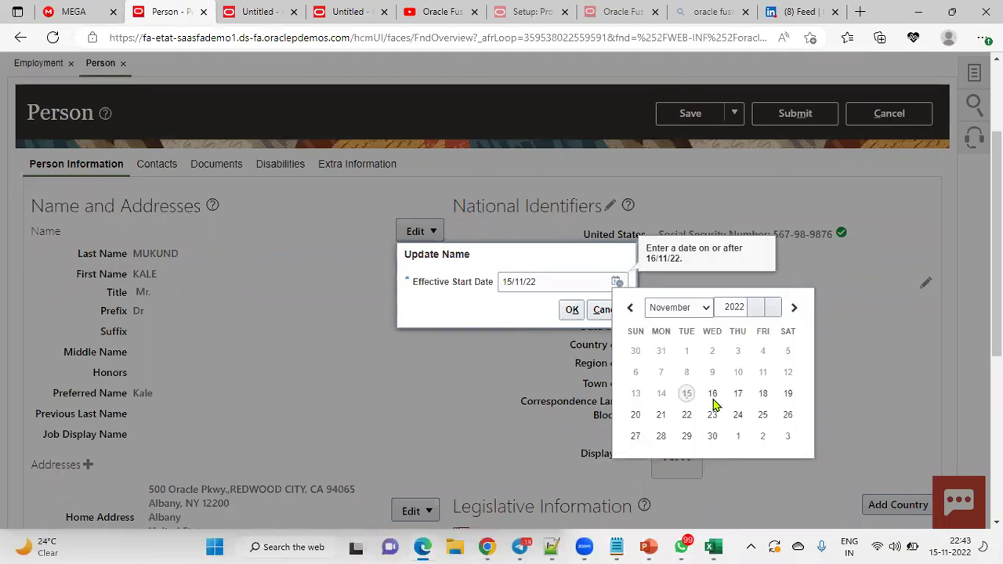
{"action": "left_click", "coordinate": [636, 415]}
{"action": "left_click", "coordinate": [571, 310]}
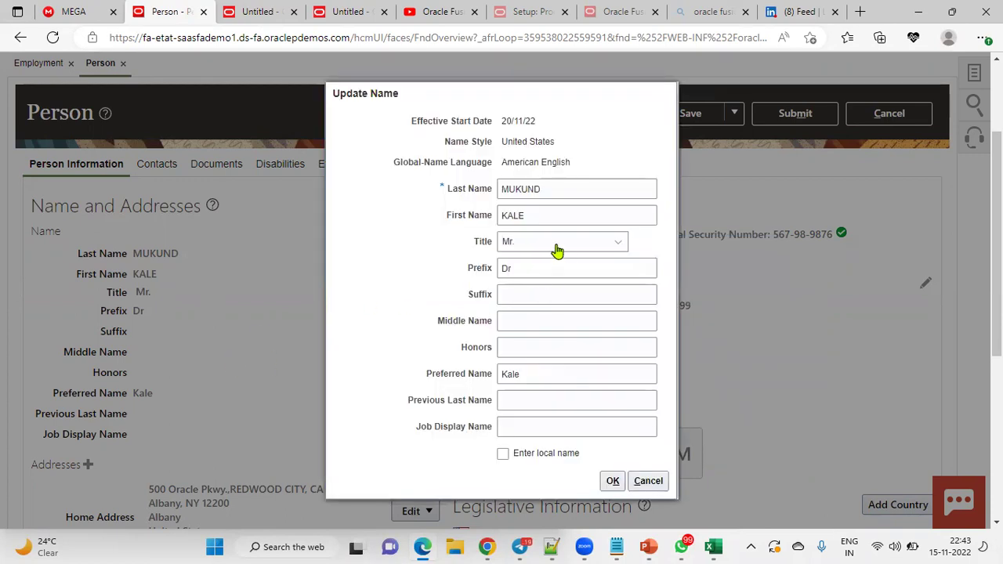
Step: Change the name prefix to Doctor and the suffix to 'Sir Ji', keeping title Mr
{"action": "left_click", "coordinate": [556, 245]}
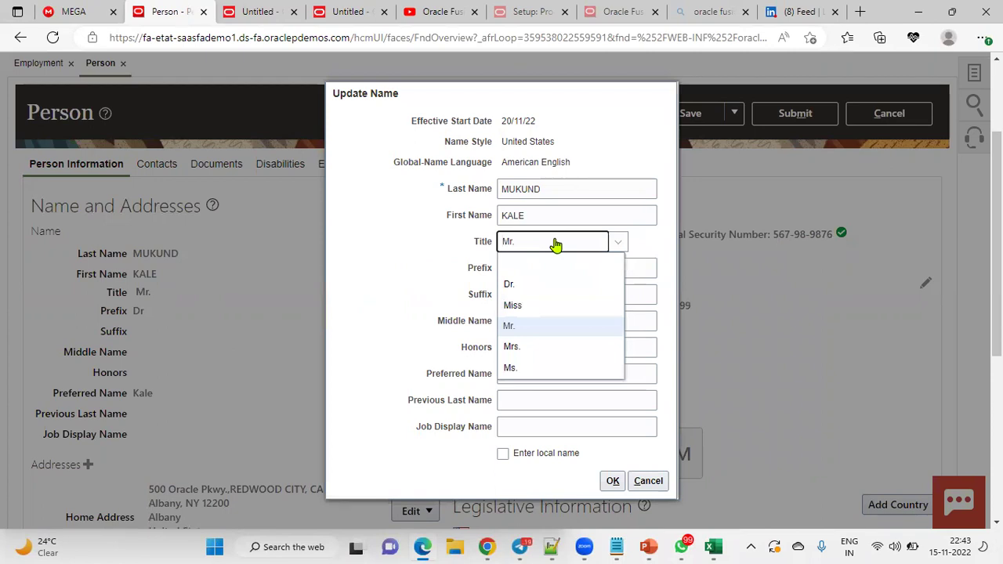
{"action": "left_click", "coordinate": [445, 297]}
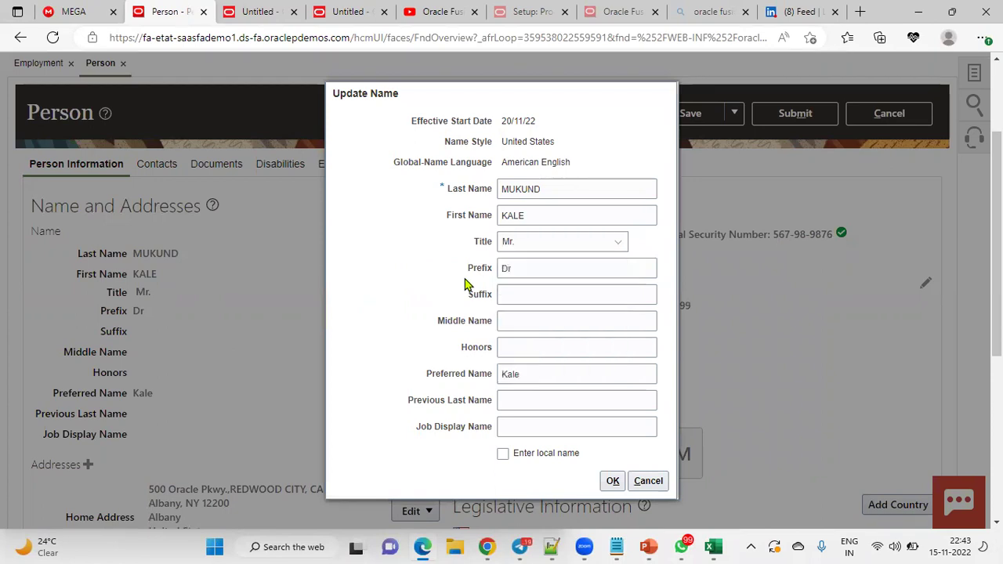
{"action": "left_click", "coordinate": [534, 268]}
{"action": "key", "text": "ctrl+a"}
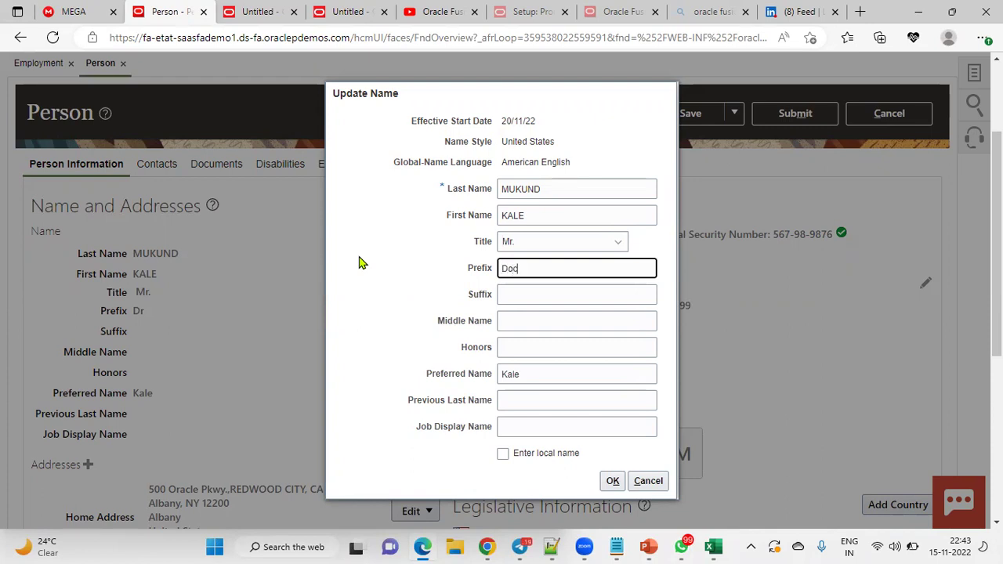
{"action": "key", "text": "Tab"}
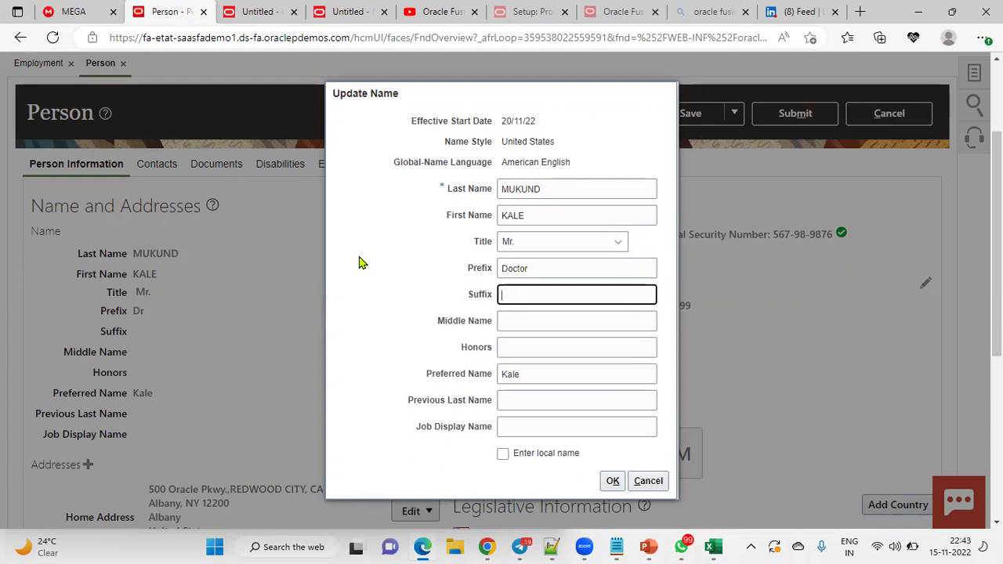
{"action": "type", "text": "Sir Ji"}
{"action": "key", "text": "Tab"}
{"action": "key", "text": "Tab"}
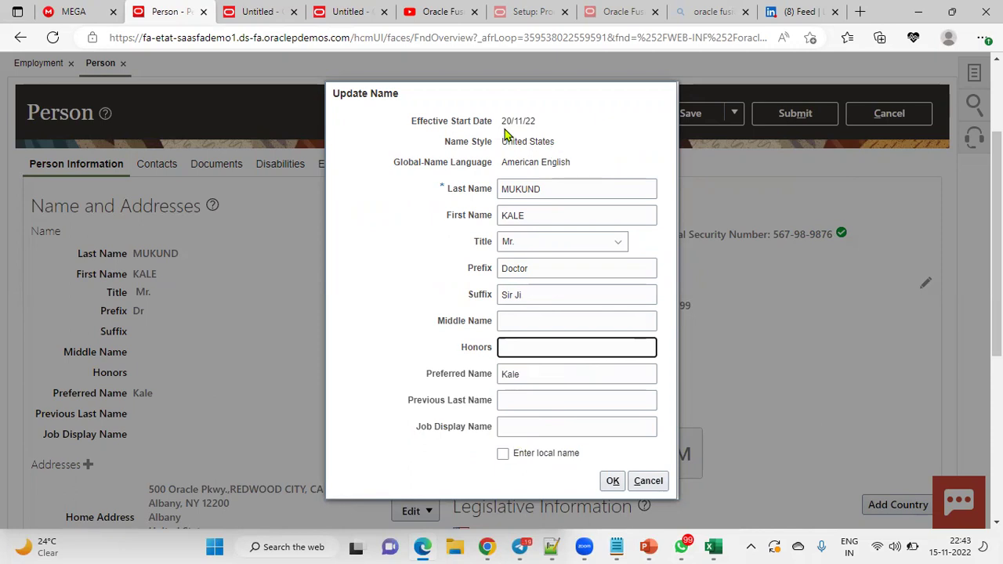
{"action": "left_click", "coordinate": [612, 481]}
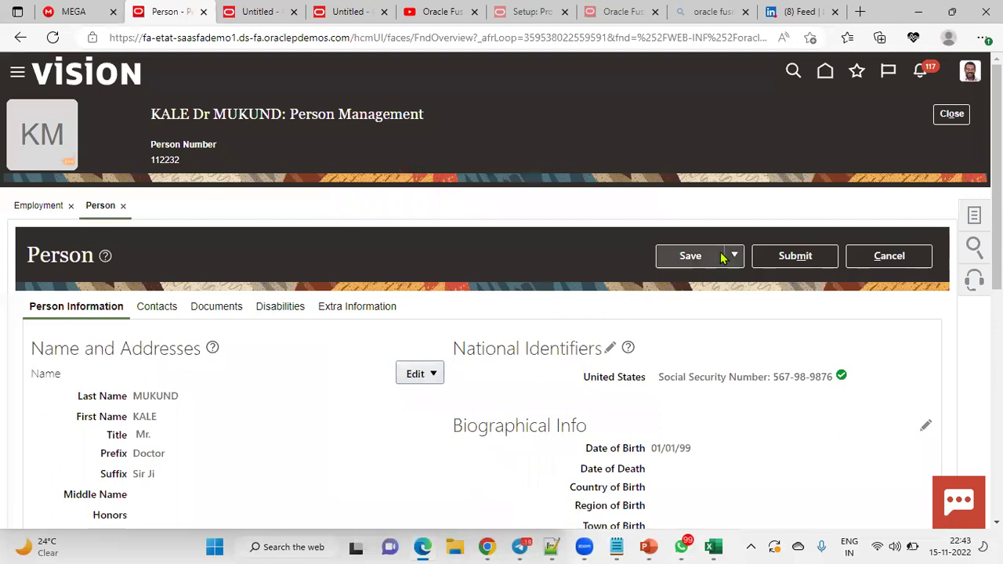
Step: Save and submit the name change, confirming each prompt
{"action": "left_click", "coordinate": [690, 257]}
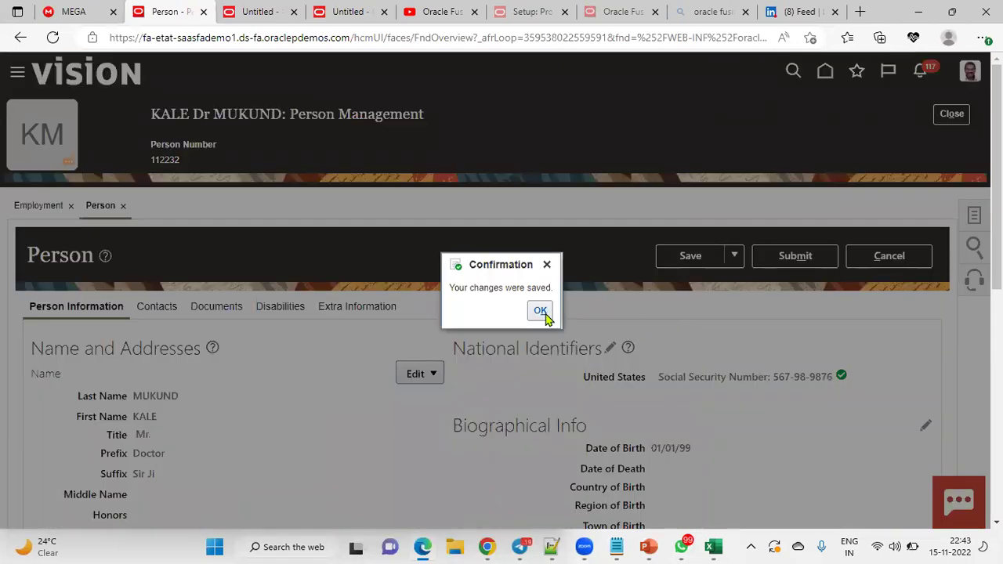
{"action": "left_click", "coordinate": [540, 311]}
{"action": "left_click", "coordinate": [793, 259]}
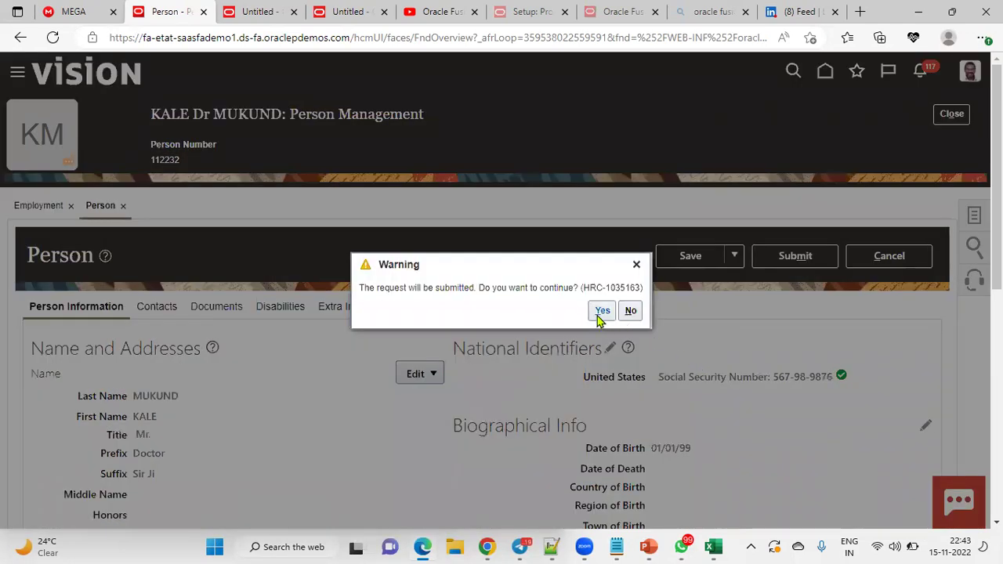
{"action": "left_click", "coordinate": [602, 311]}
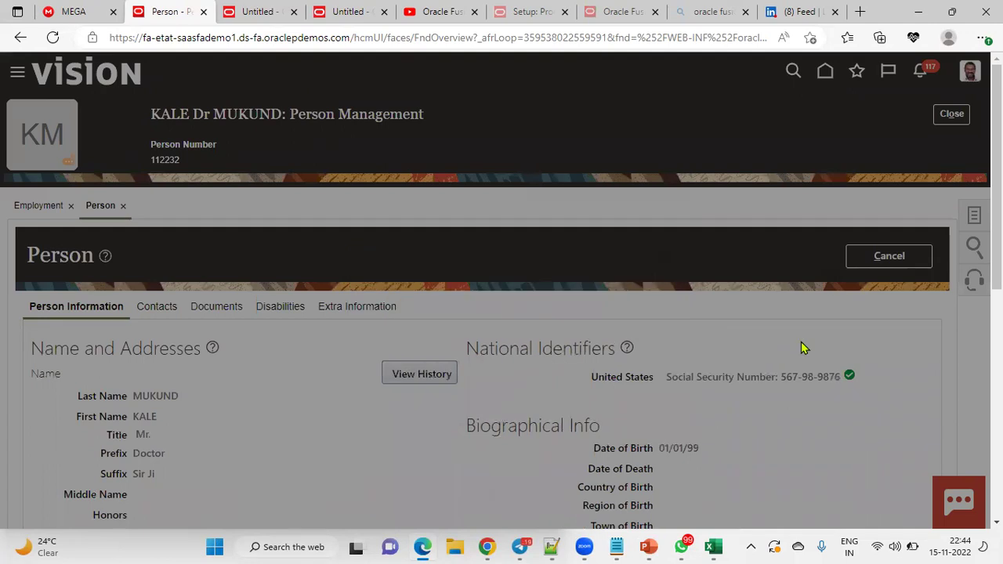
{"action": "left_click", "coordinate": [545, 311]}
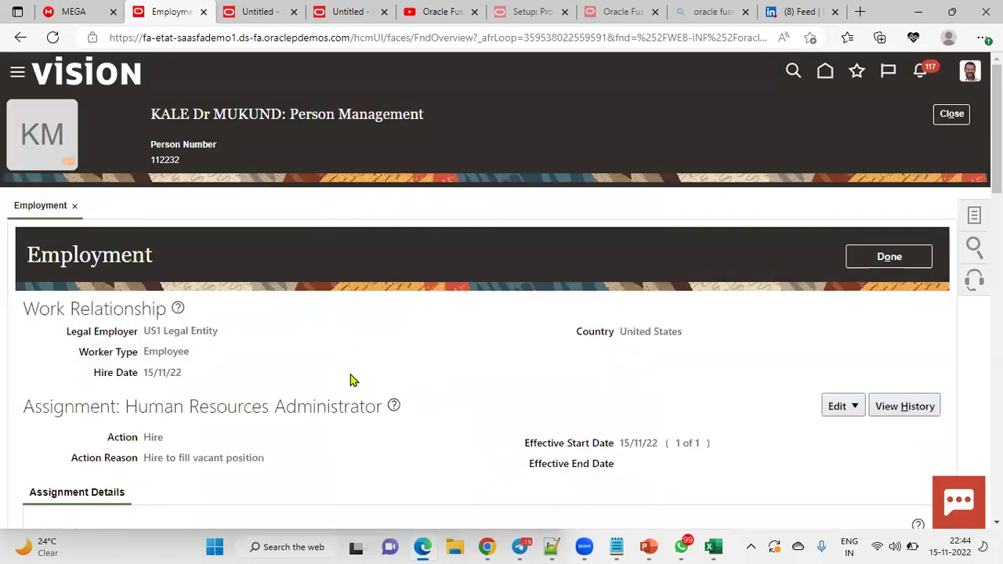
Step: Close the employee's person record and return to the BI Publisher data model tab
{"action": "left_click", "coordinate": [868, 264]}
{"action": "left_click", "coordinate": [952, 114]}
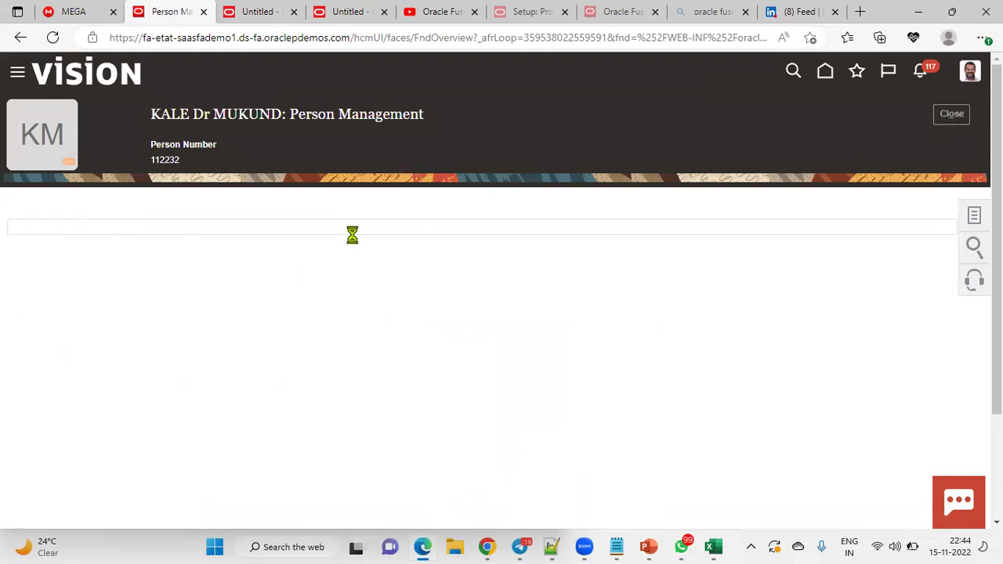
{"action": "left_click", "coordinate": [263, 15]}
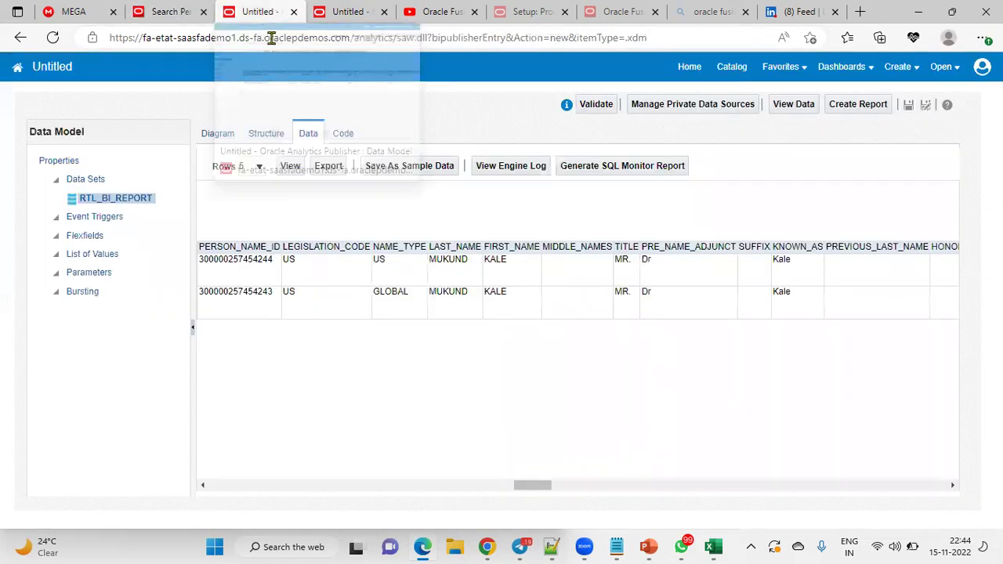
Step: Rerun the data model preview in Table View and highlight the new Doctor prefix and 'Sir Ji' suffix rows
{"action": "left_click", "coordinate": [210, 134]}
{"action": "left_click", "coordinate": [308, 135]}
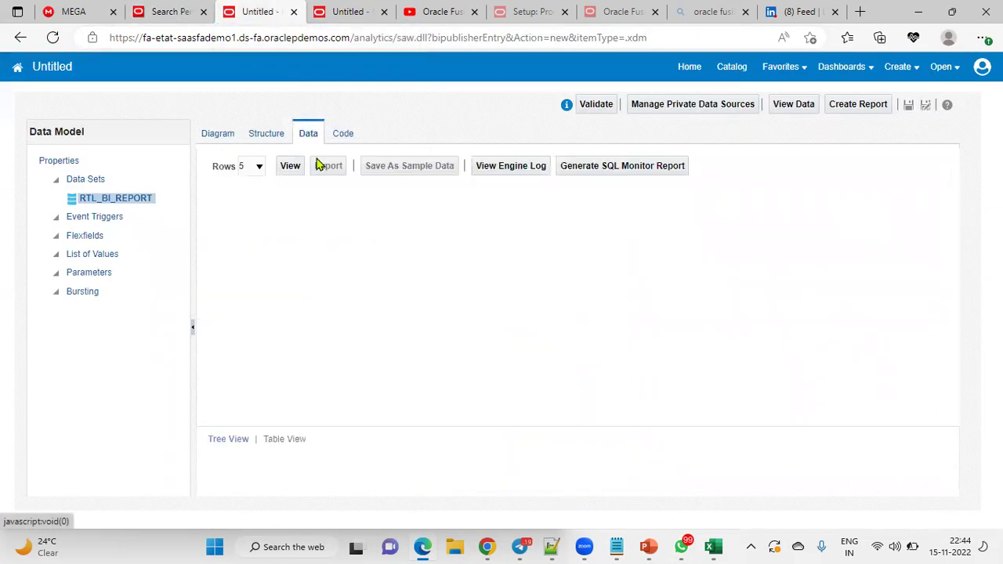
{"action": "left_click", "coordinate": [287, 167]}
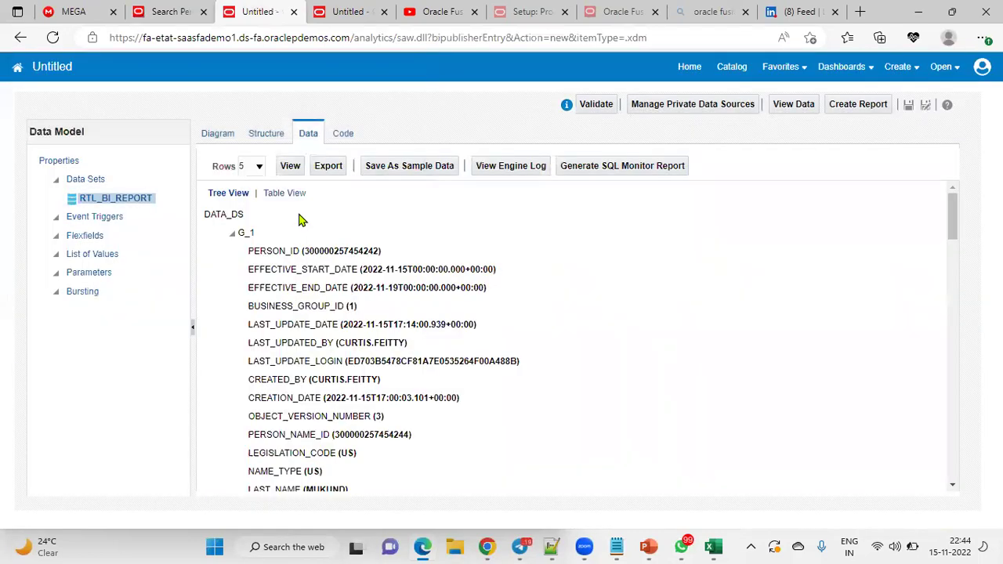
{"action": "left_click", "coordinate": [284, 192]}
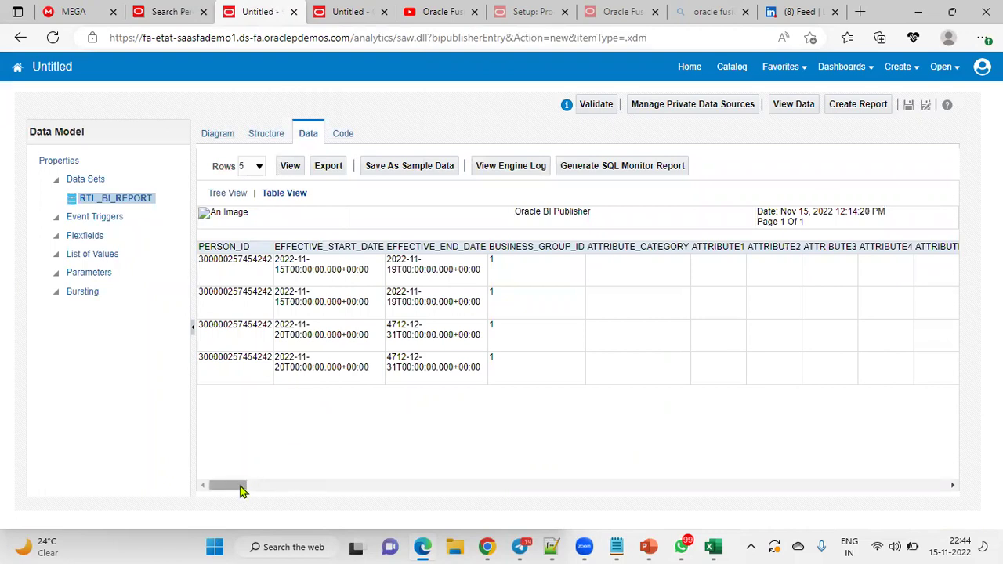
{"action": "left_click_drag", "start_coordinate": [241, 490], "coordinate": [539, 500]}
{"action": "left_click_drag", "start_coordinate": [875, 326], "coordinate": [899, 360]}
{"action": "left_click_drag", "start_coordinate": [782, 327], "coordinate": [807, 359]}
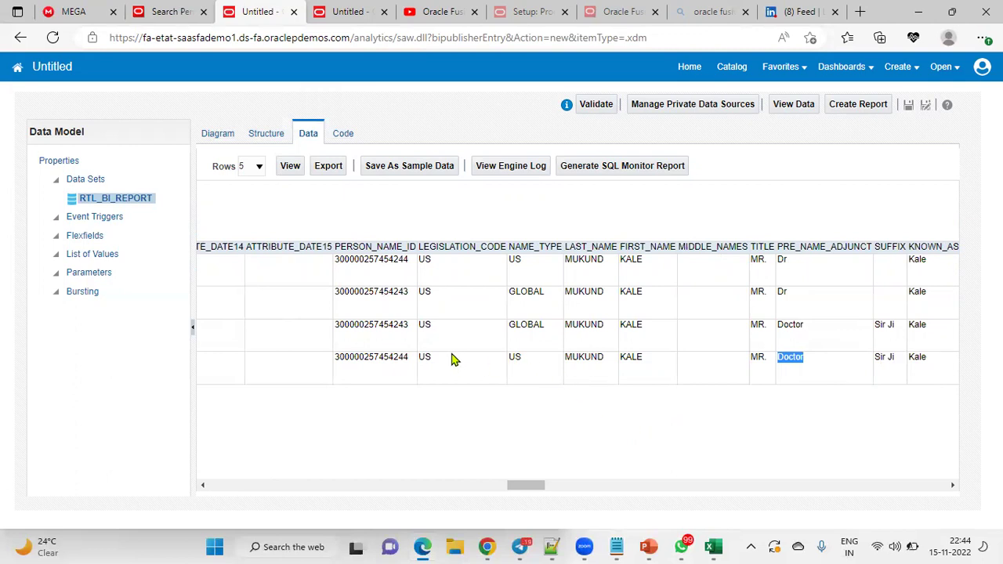
Step: Append AND NAME_TYPE = 'US' to the G_1 data set's SQL query and return to the data preview
{"action": "left_click", "coordinate": [221, 139]}
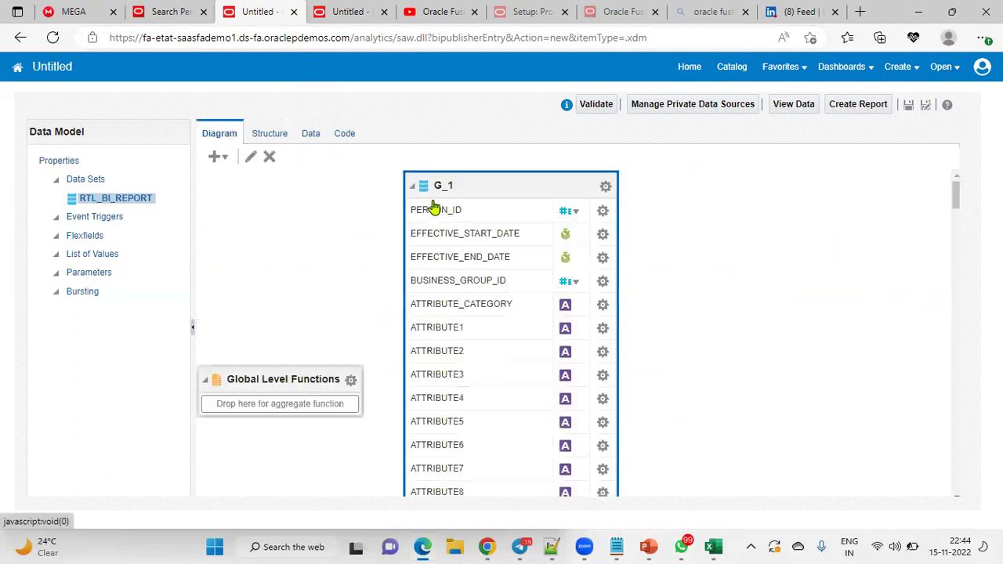
{"action": "left_click", "coordinate": [603, 187]}
{"action": "left_click", "coordinate": [674, 368]}
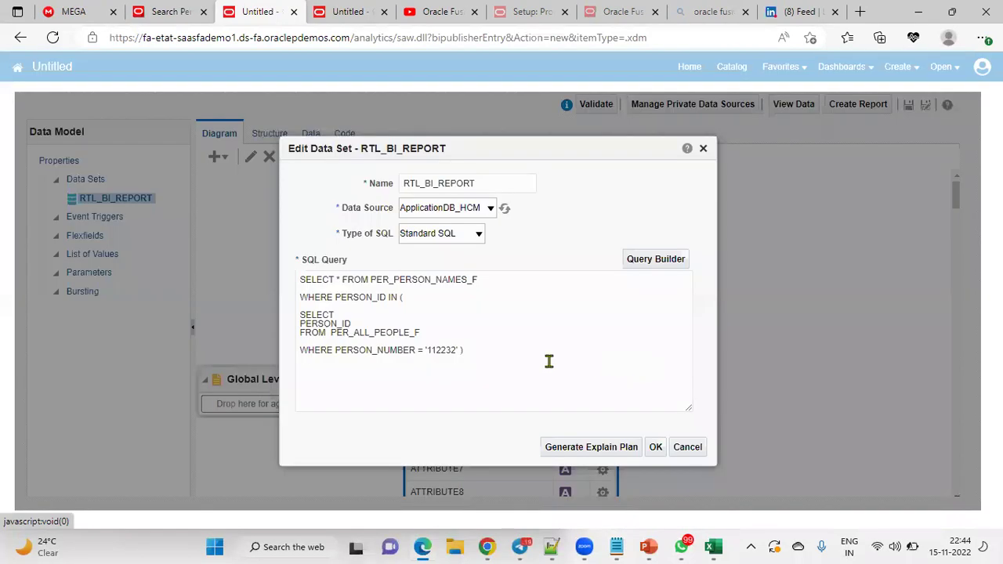
{"action": "left_click", "coordinate": [548, 356]}
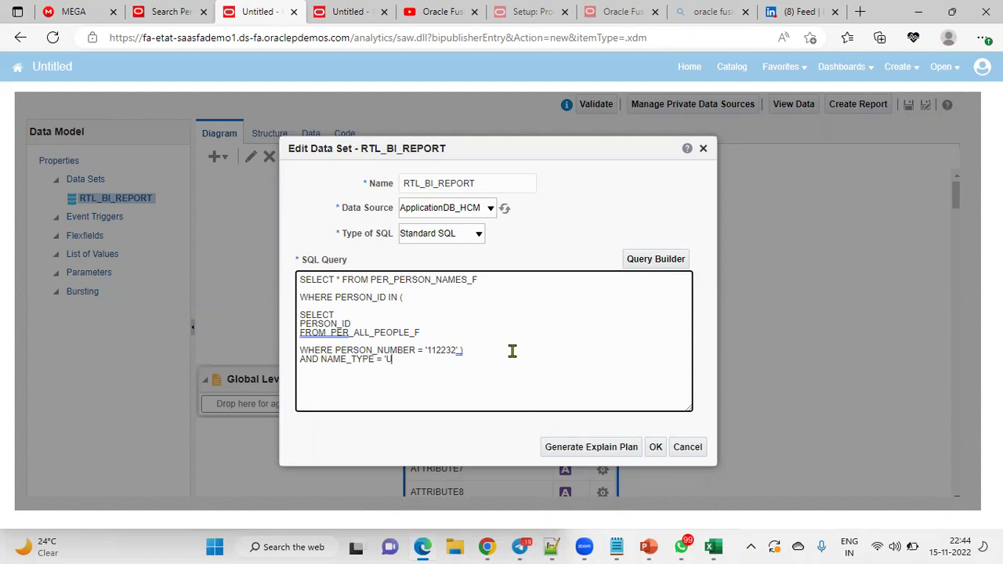
{"action": "left_click", "coordinate": [655, 447]}
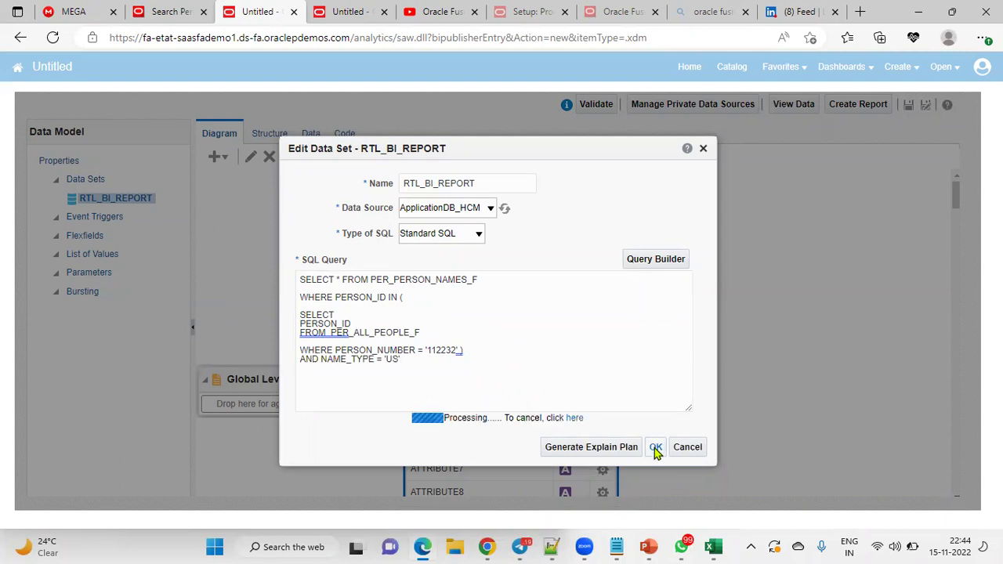
{"action": "left_click", "coordinate": [311, 135]}
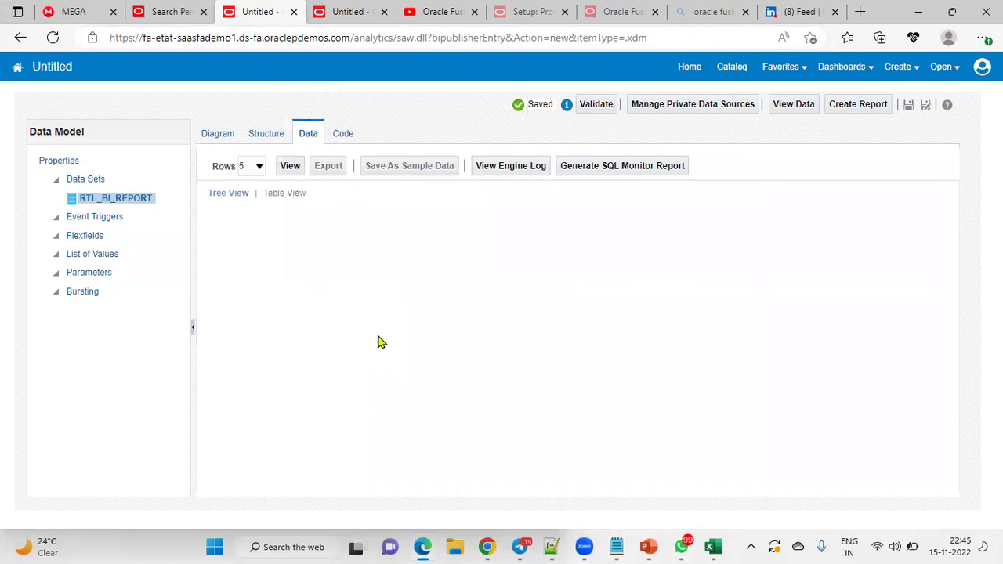
Step: Rerun the filtered query and show the two resulting name rows as a table
{"action": "left_click", "coordinate": [291, 168]}
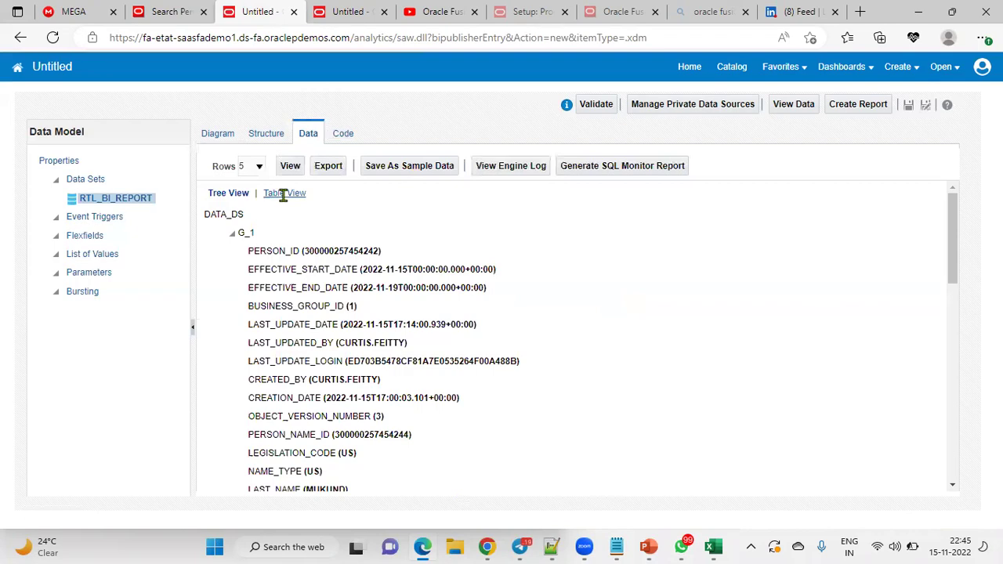
{"action": "left_click", "coordinate": [283, 193]}
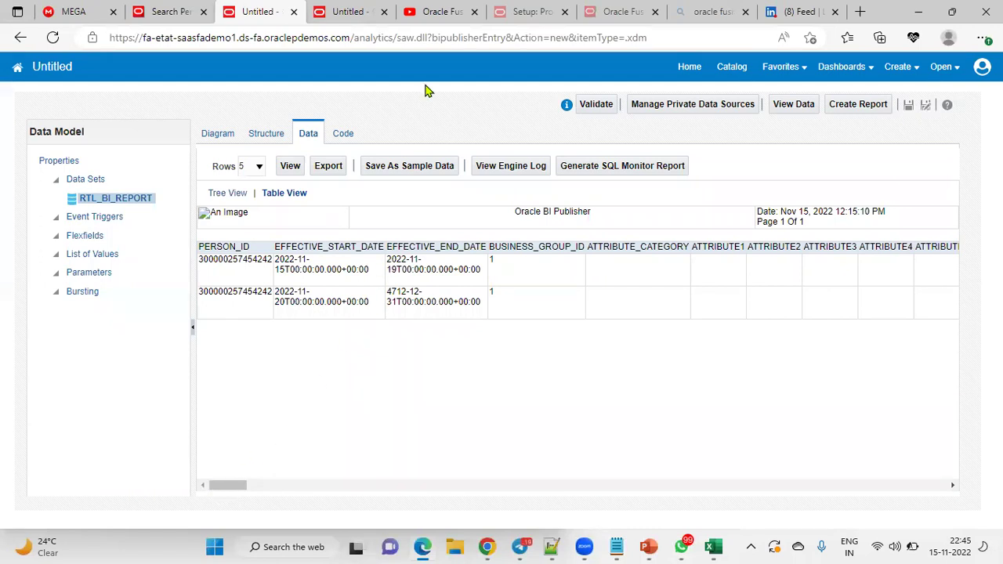
{"action": "key", "text": "super+shift+s"}
Step: Highlight the effective dates: first record ending 2022-11-19, second starting 2022-11-20
{"action": "left_click_drag", "start_coordinate": [491, 249], "coordinate": [559, 249]}
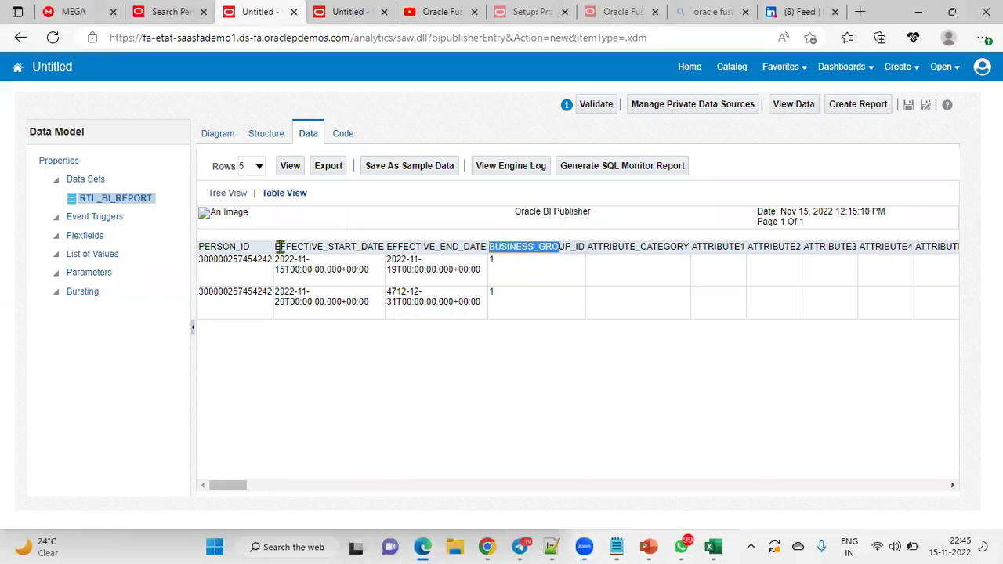
{"action": "left_click_drag", "start_coordinate": [277, 248], "coordinate": [381, 248]}
{"action": "left_click_drag", "start_coordinate": [277, 293], "coordinate": [379, 313]}
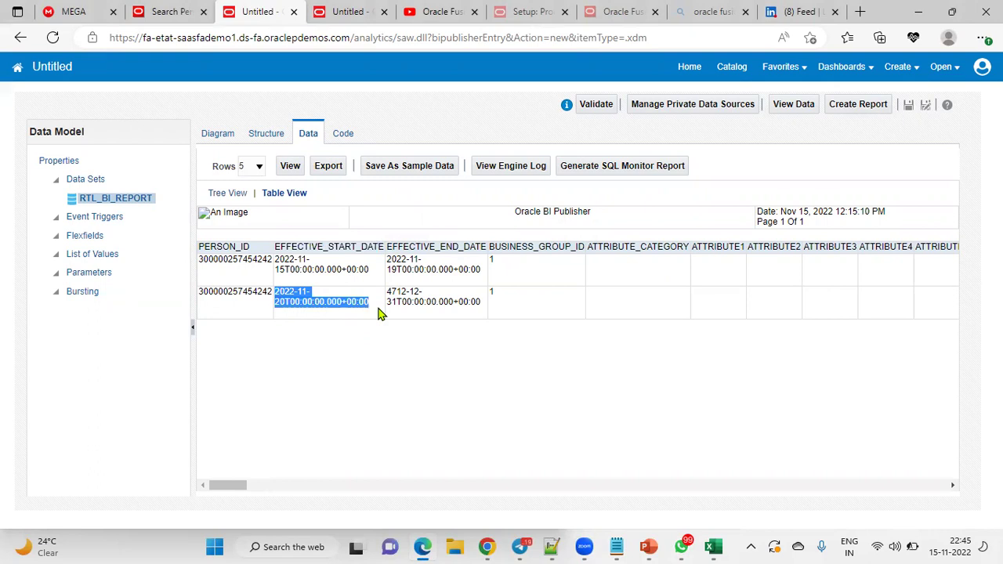
{"action": "left_click", "coordinate": [397, 269]}
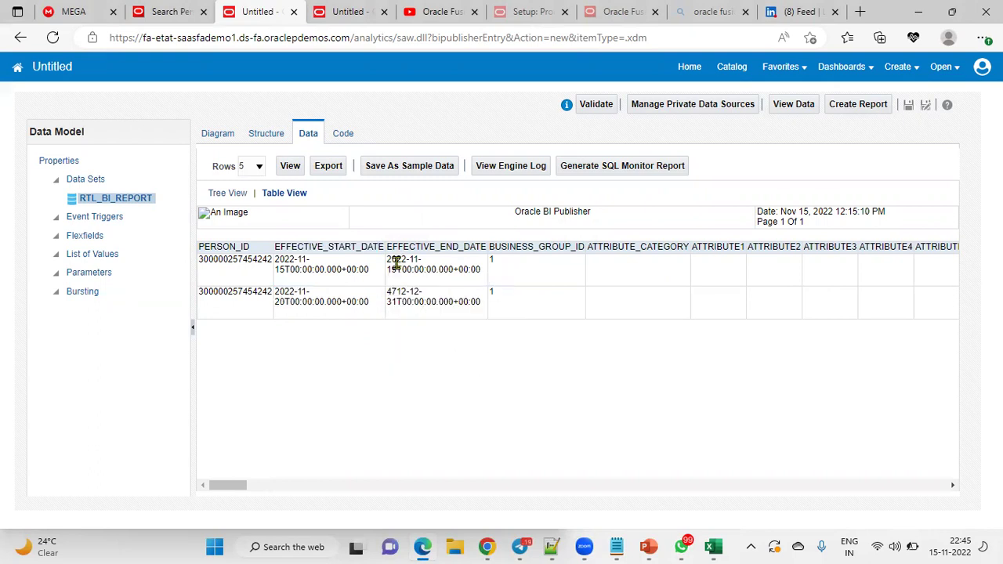
{"action": "left_click_drag", "start_coordinate": [396, 268], "coordinate": [386, 269]}
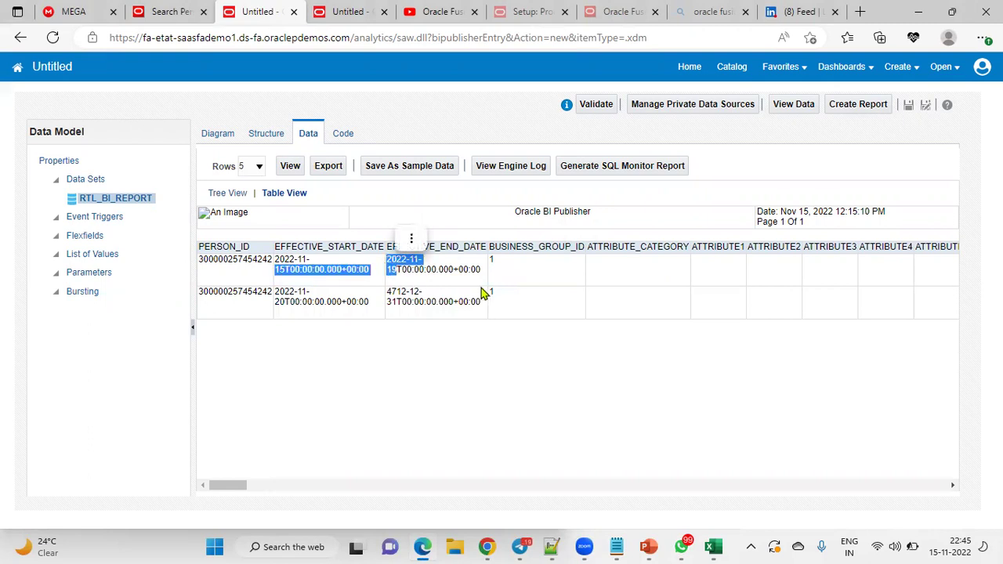
{"action": "left_click", "coordinate": [443, 273]}
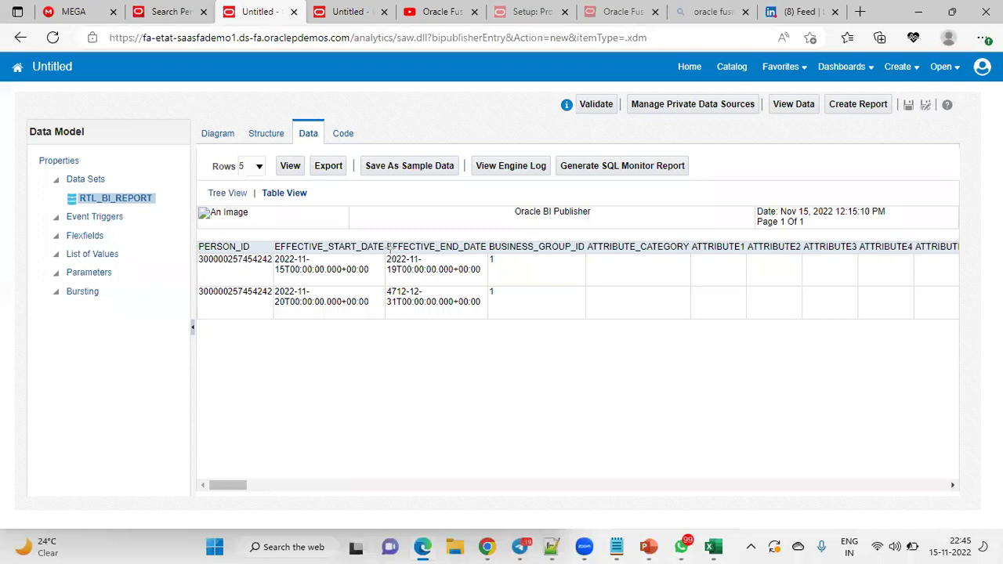
{"action": "left_click_drag", "start_coordinate": [377, 217], "coordinate": [484, 359]}
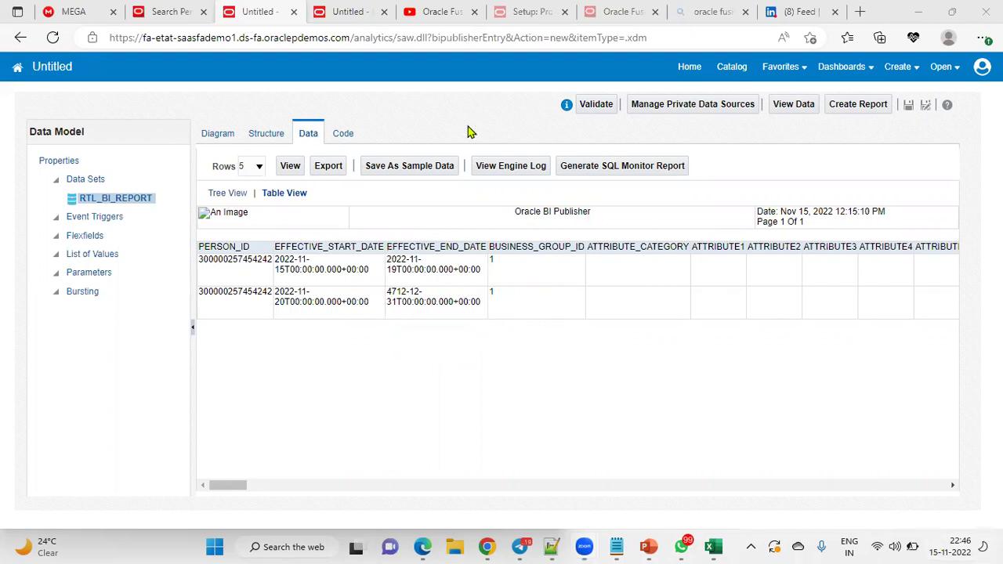
{"action": "left_click", "coordinate": [168, 11]}
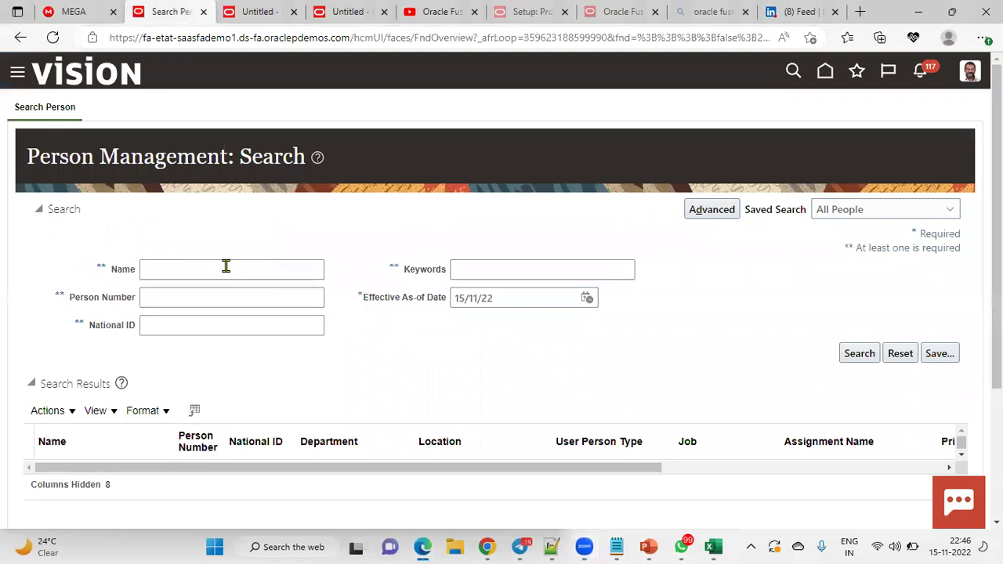
{"action": "left_click", "coordinate": [203, 298]}
{"action": "left_click", "coordinate": [190, 446]}
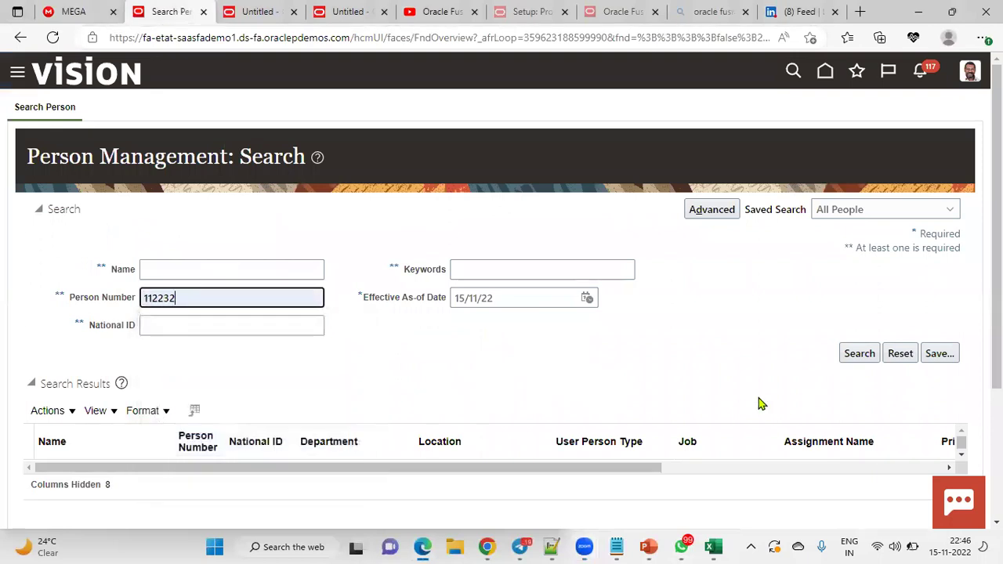
{"action": "left_click", "coordinate": [858, 353]}
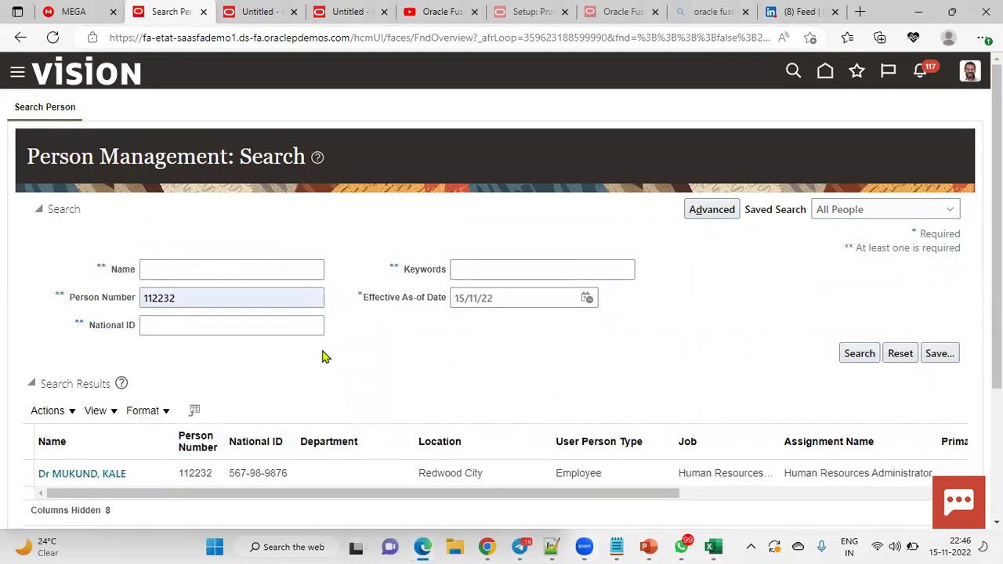
{"action": "left_click", "coordinate": [118, 474]}
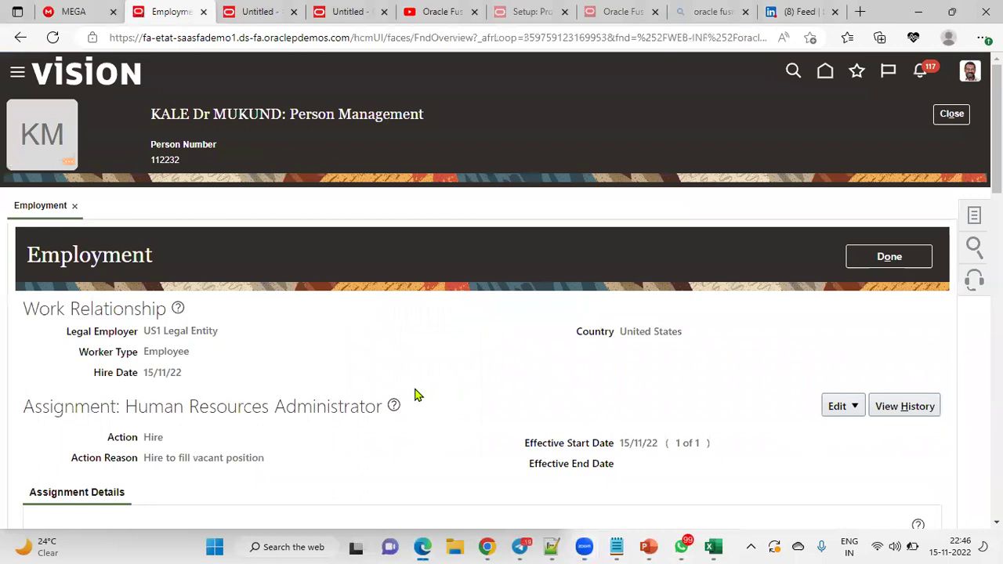
{"action": "scroll", "coordinate": [416, 394], "scroll_direction": "down", "scroll_amount": 4}
{"action": "scroll", "coordinate": [416, 394], "scroll_direction": "up", "scroll_amount": 4}
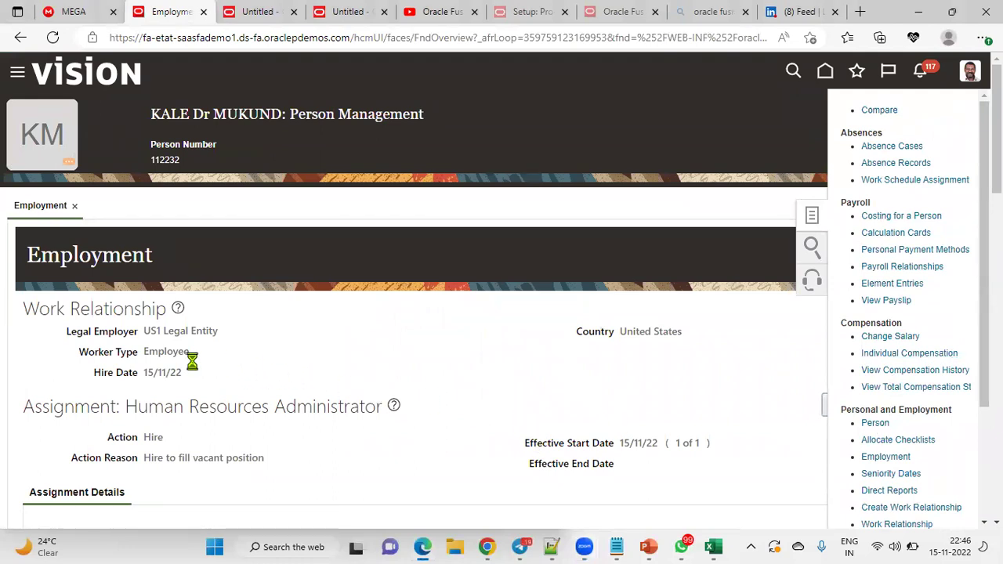
{"action": "scroll", "coordinate": [141, 376], "scroll_direction": "down", "scroll_amount": 2}
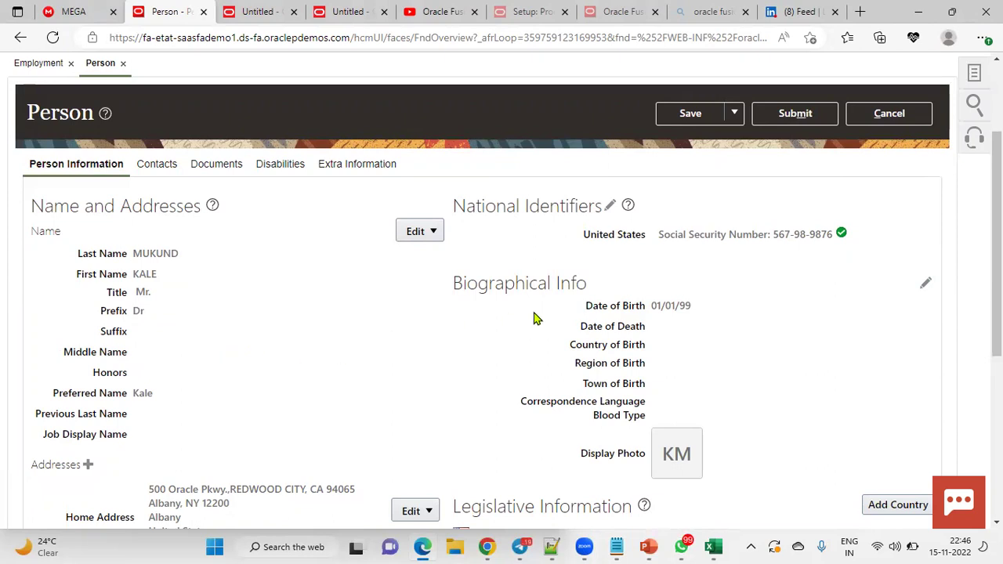
{"action": "scroll", "coordinate": [735, 278], "scroll_direction": "up", "scroll_amount": 2}
{"action": "left_click", "coordinate": [962, 115]}
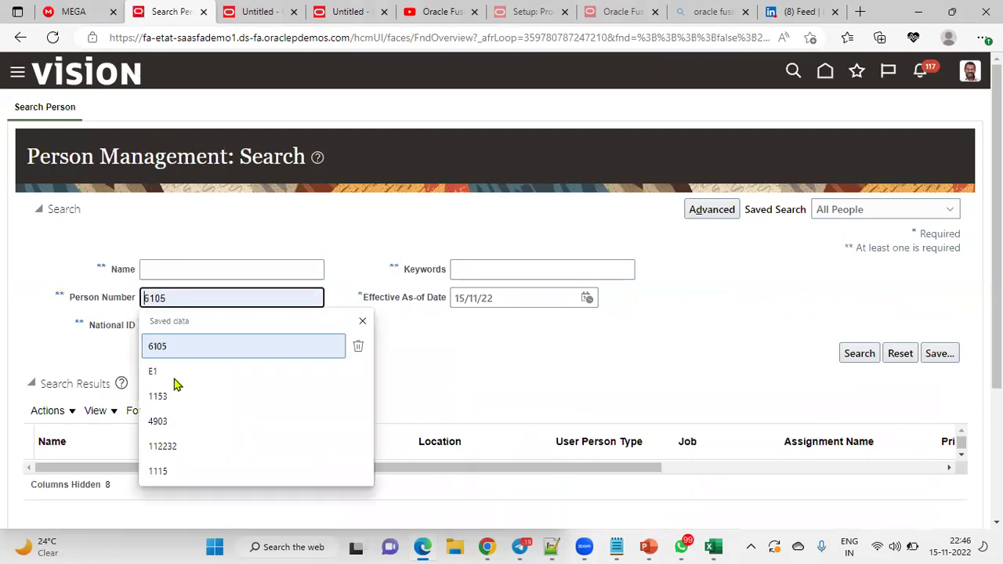
Step: Search the employee as of 20/11/22 and confirm the name shows prefix Doctor and suffix 'Sir Ji'
{"action": "left_click", "coordinate": [168, 446]}
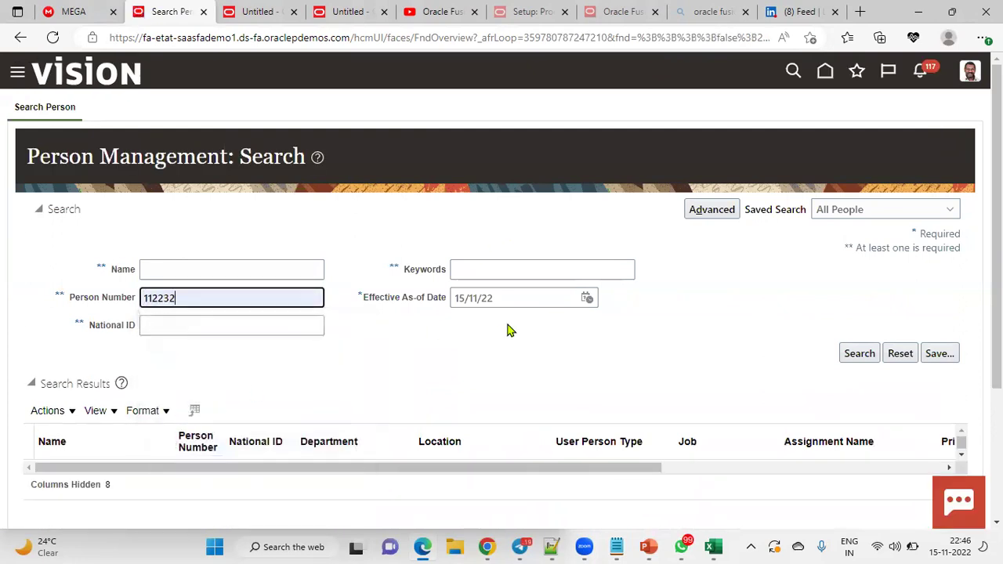
{"action": "left_click", "coordinate": [588, 299]}
{"action": "left_click", "coordinate": [606, 431]}
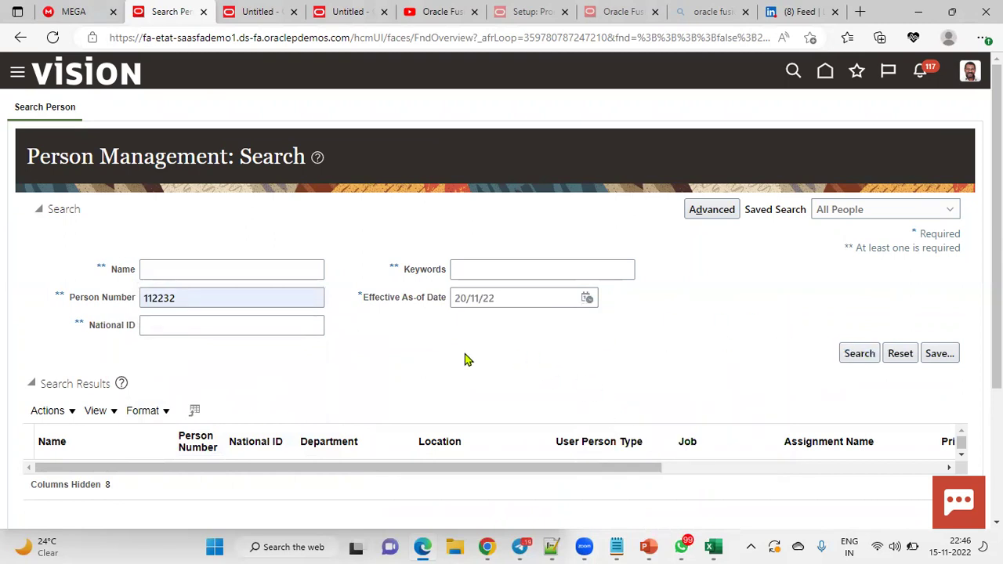
{"action": "left_click", "coordinate": [55, 477]}
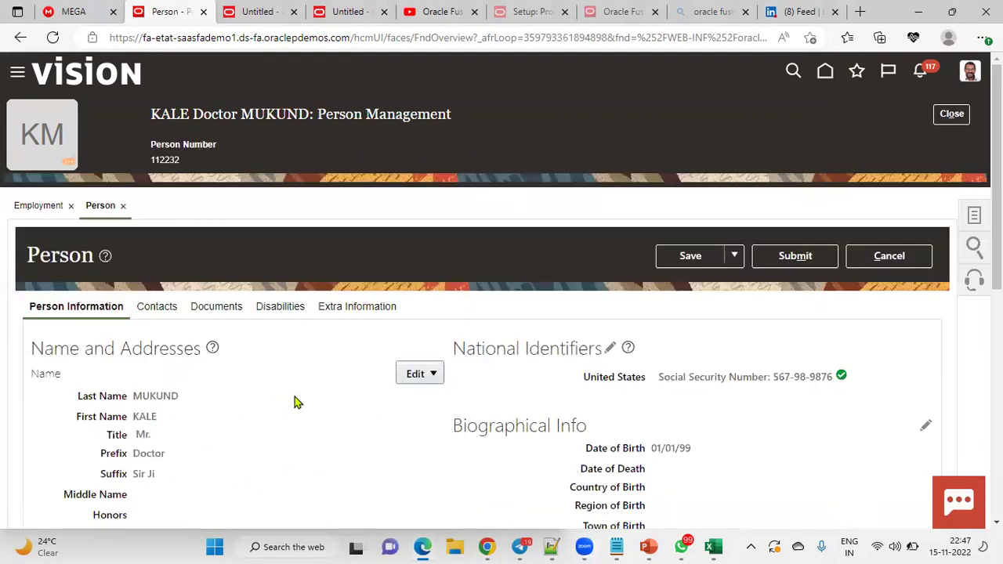
{"action": "scroll", "coordinate": [298, 400], "scroll_direction": "down", "scroll_amount": 1}
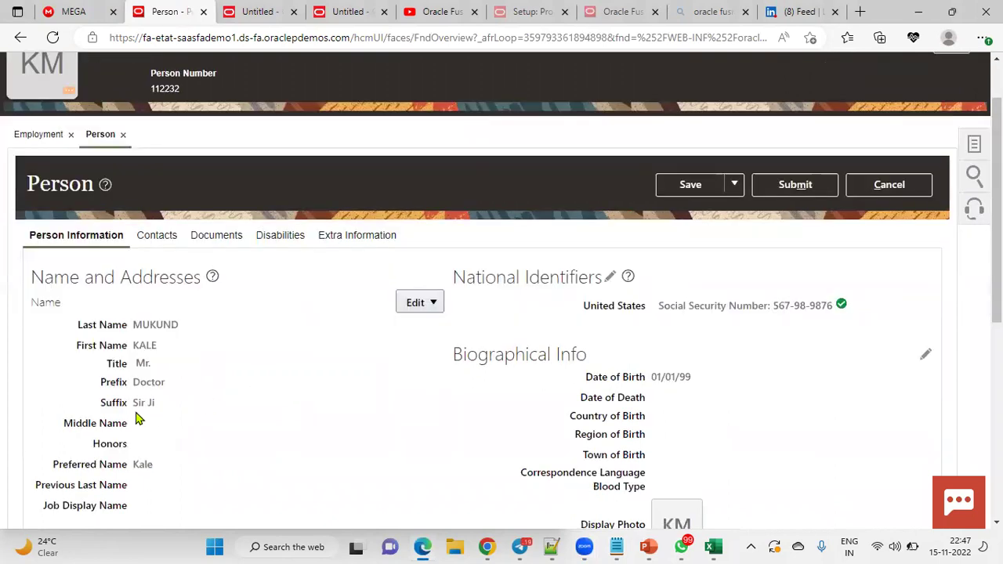
{"action": "left_click_drag", "start_coordinate": [132, 384], "coordinate": [184, 406]}
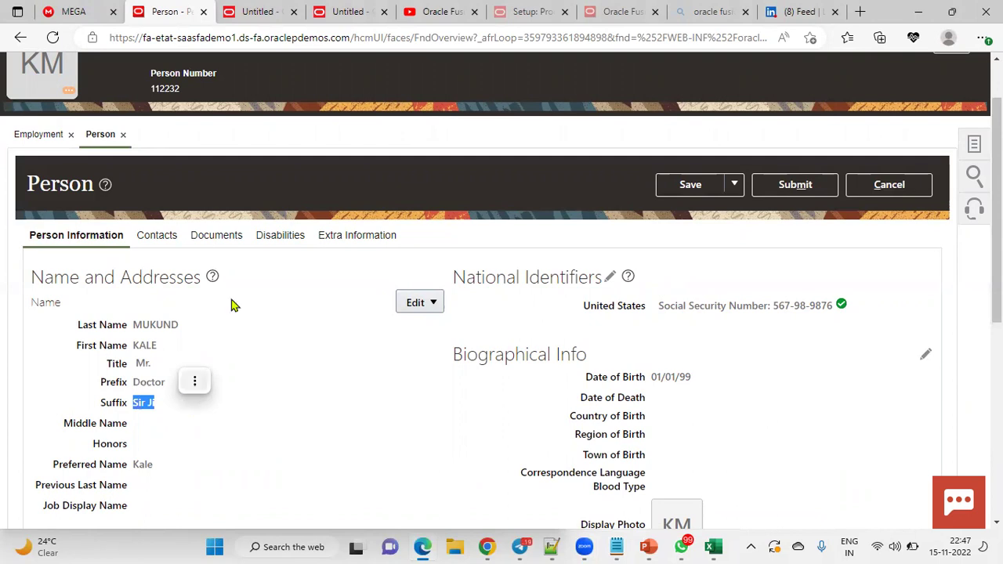
Step: In the BI Publisher table, highlight the PERSON_ID, the 2022-11-19 end date and the 2022-11-20 start date
{"action": "left_click", "coordinate": [255, 12]}
{"action": "left_click_drag", "start_coordinate": [294, 291], "coordinate": [273, 291]}
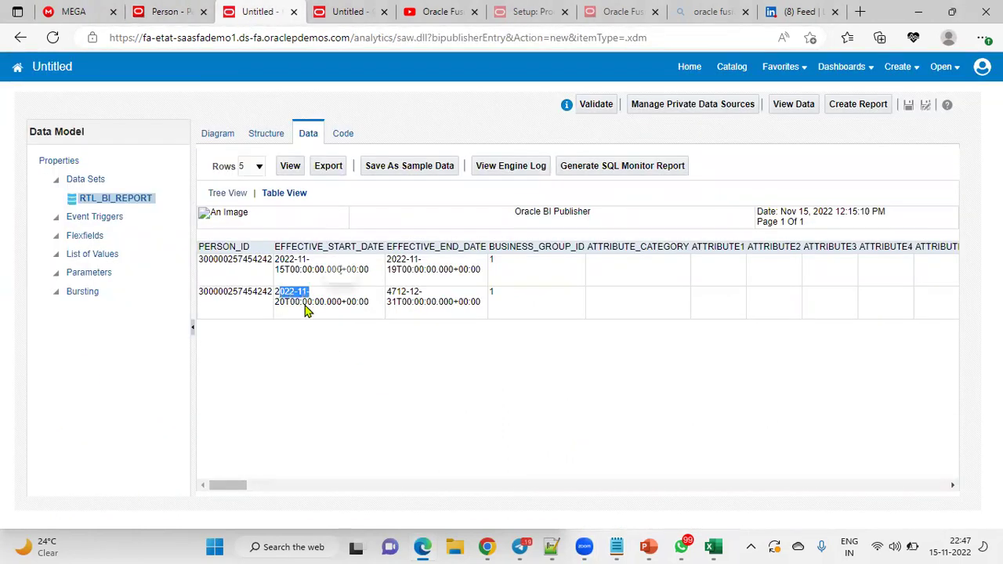
{"action": "left_click", "coordinate": [282, 292]}
{"action": "left_click_drag", "start_coordinate": [276, 291], "coordinate": [315, 298]}
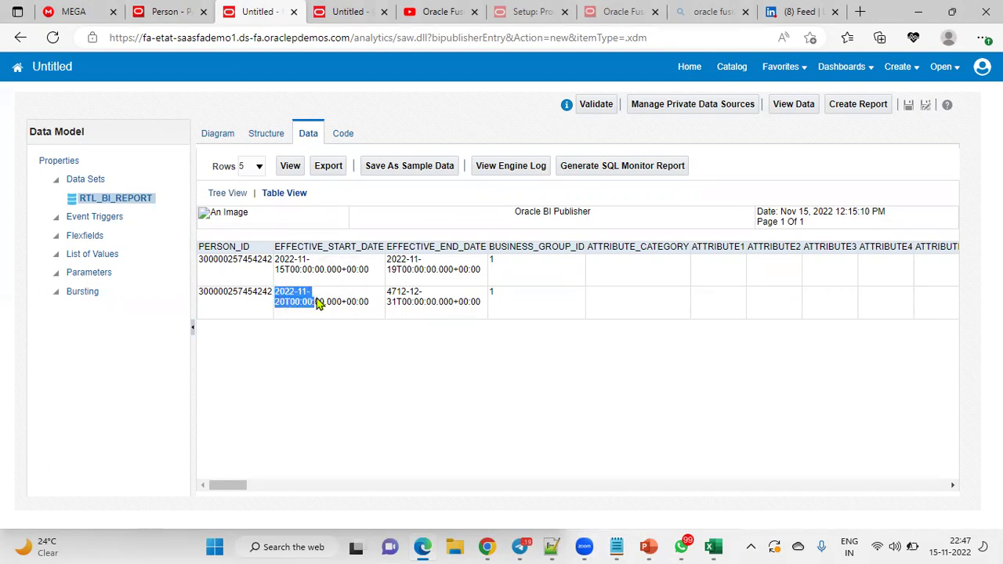
{"action": "left_click", "coordinate": [242, 261]}
{"action": "double_click", "coordinate": [242, 261]}
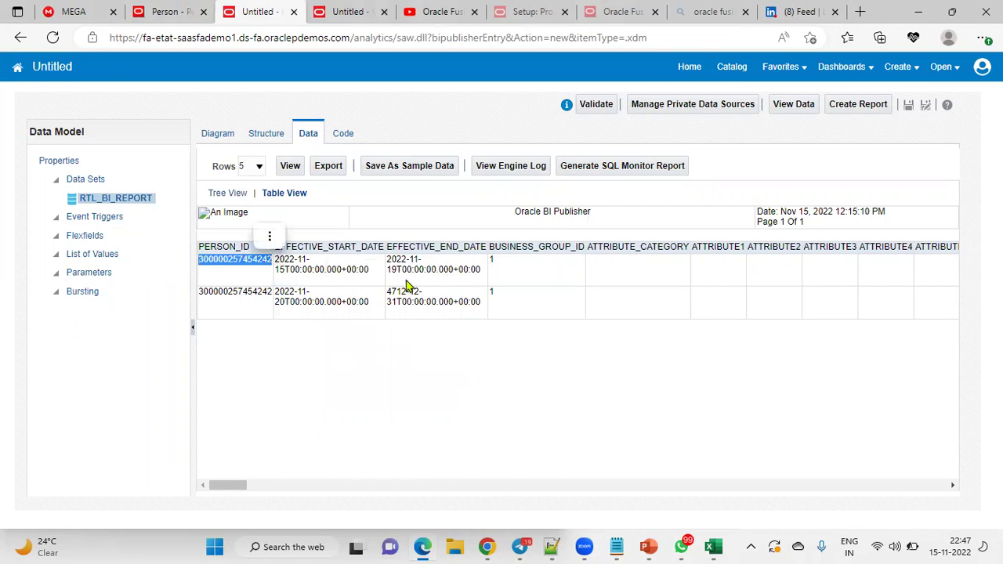
{"action": "mouse_move", "coordinate": [387, 259]}
{"action": "left_mouse_down"}
{"action": "mouse_move", "coordinate": [423, 263]}
{"action": "mouse_move", "coordinate": [388, 259]}
{"action": "left_mouse_up"}
{"action": "left_click", "coordinate": [395, 269]}
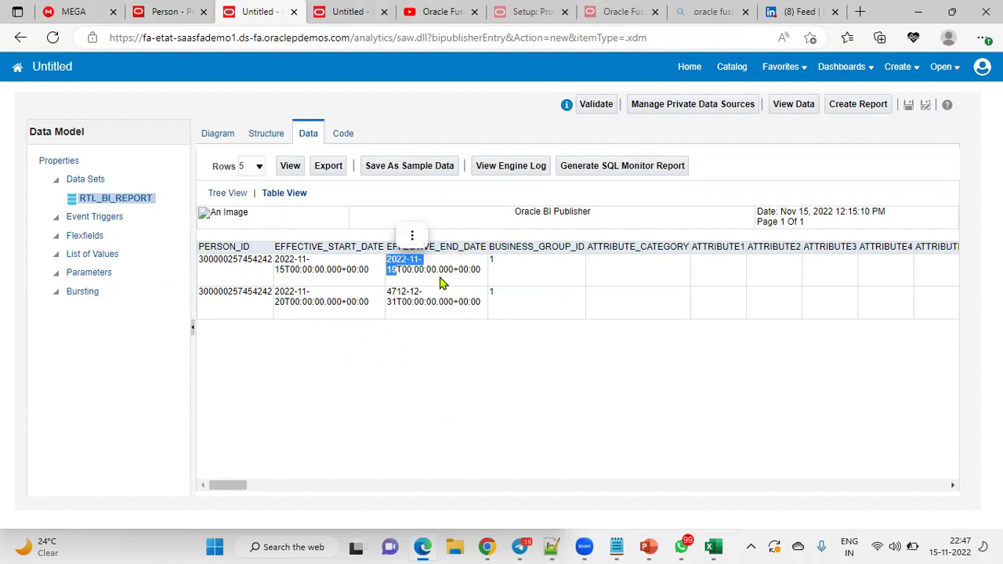
{"action": "left_click_drag", "start_coordinate": [275, 291], "coordinate": [292, 304]}
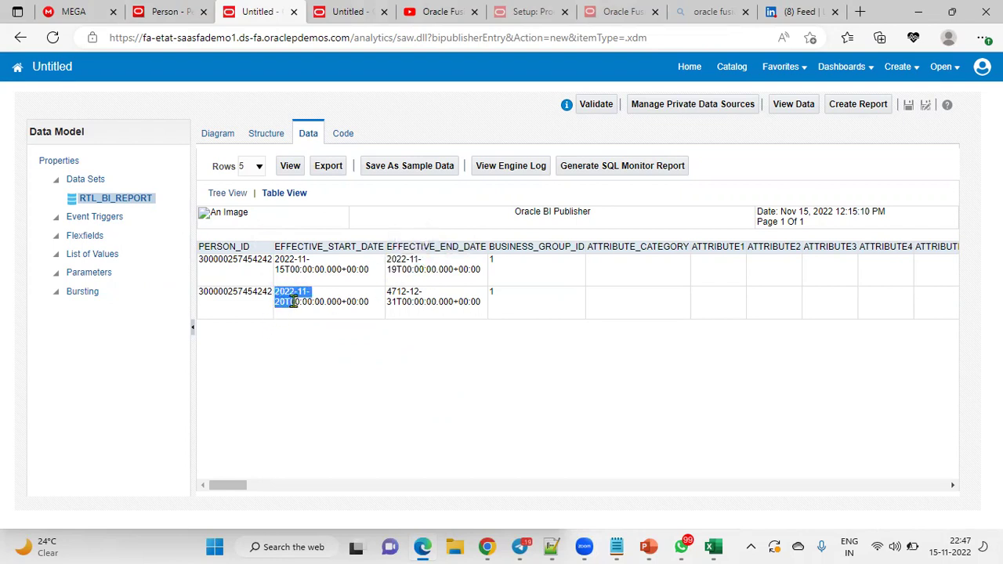
{"action": "left_click_drag", "start_coordinate": [239, 484], "coordinate": [269, 396]}
{"action": "left_click", "coordinate": [337, 267]}
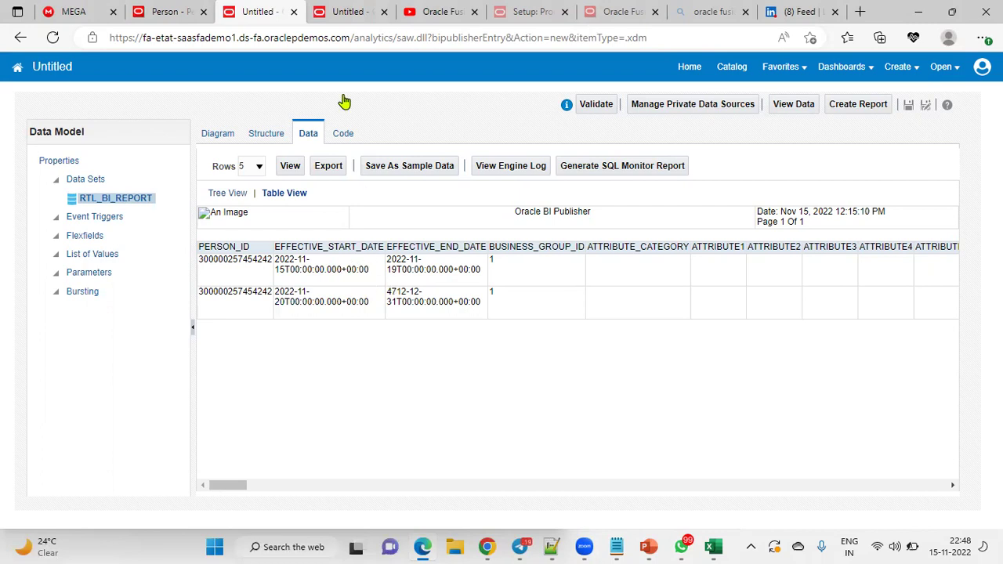
{"action": "key", "text": "ctrl+Tab"}
{"action": "key", "text": "ctrl+Tab"}
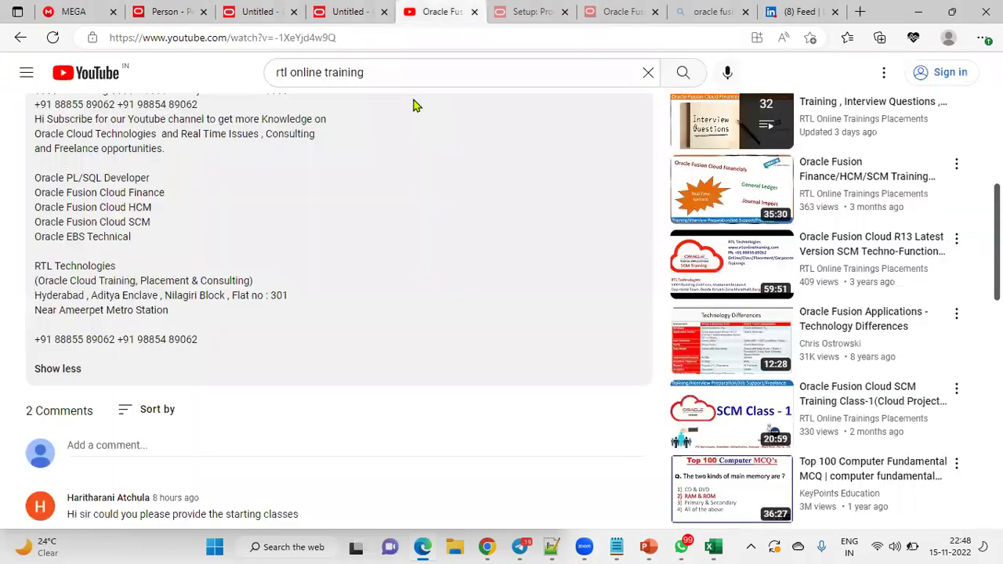
{"action": "scroll", "coordinate": [332, 328], "scroll_direction": "up", "scroll_amount": 4}
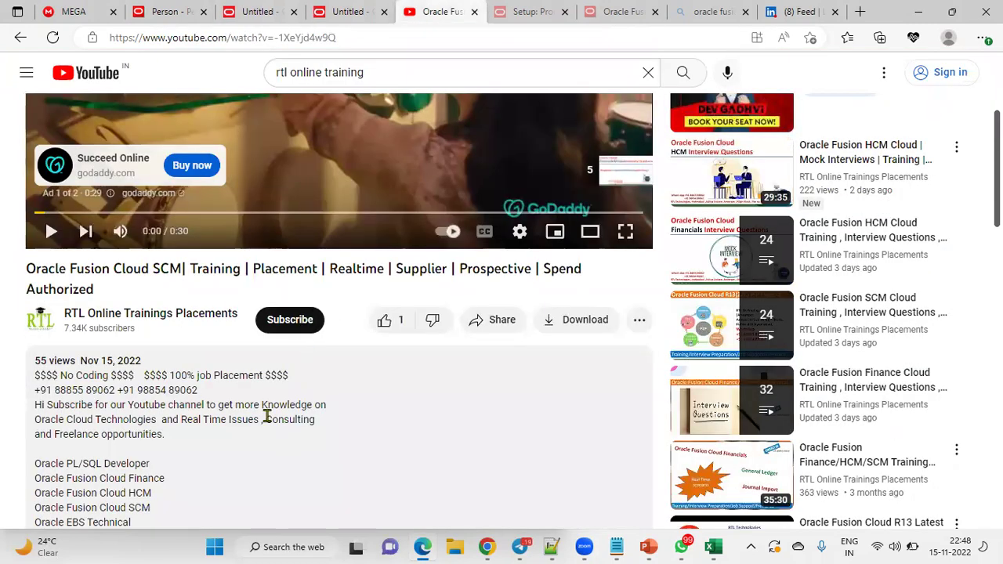
{"action": "scroll", "coordinate": [266, 416], "scroll_direction": "down", "scroll_amount": 2}
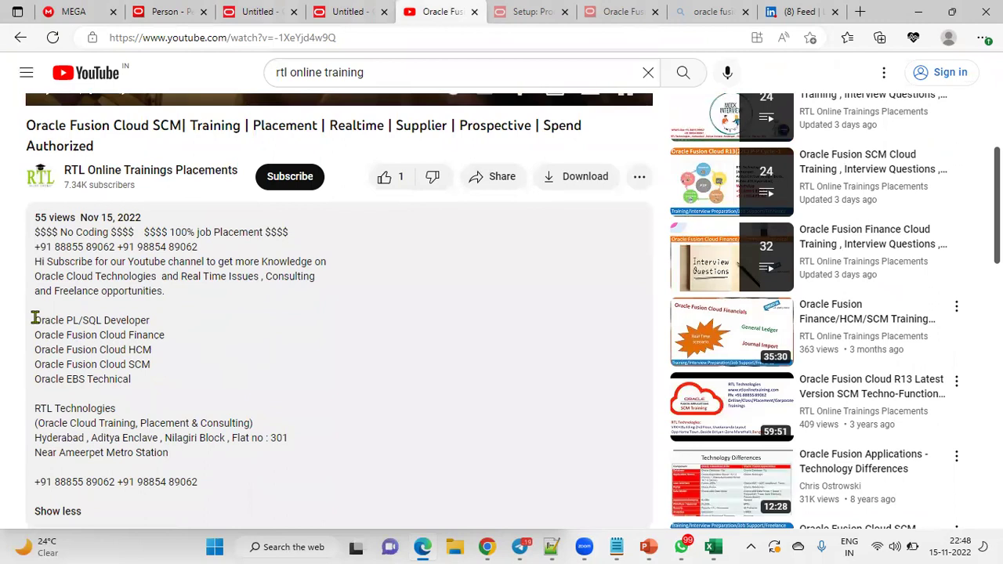
{"action": "left_click_drag", "start_coordinate": [34, 319], "coordinate": [163, 383]}
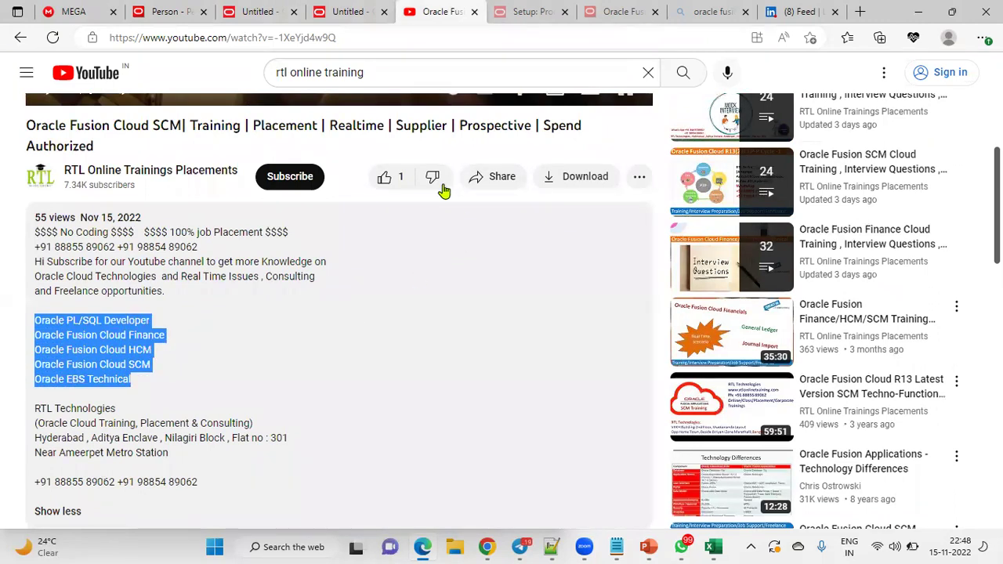
{"action": "key", "text": "alt+Tab"}
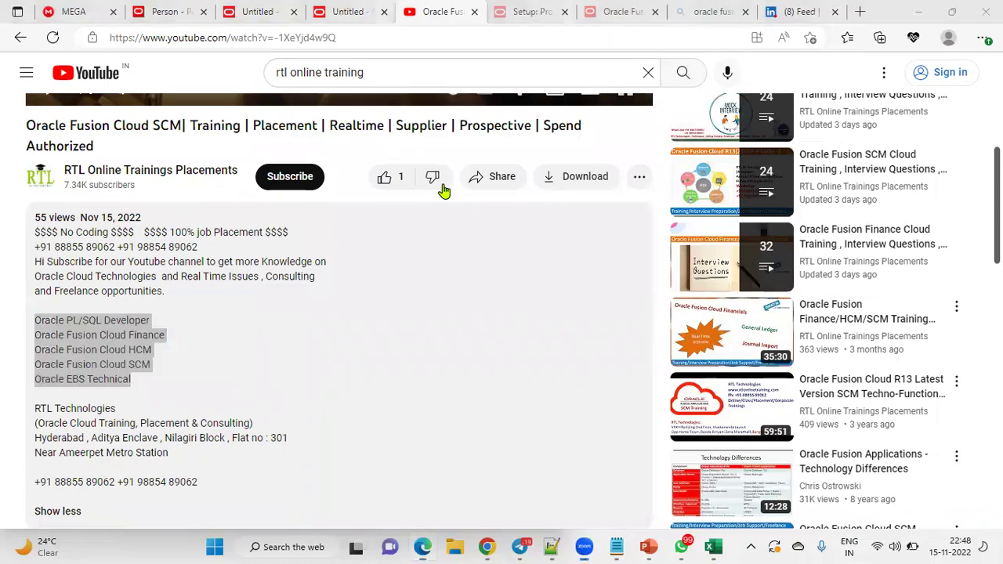